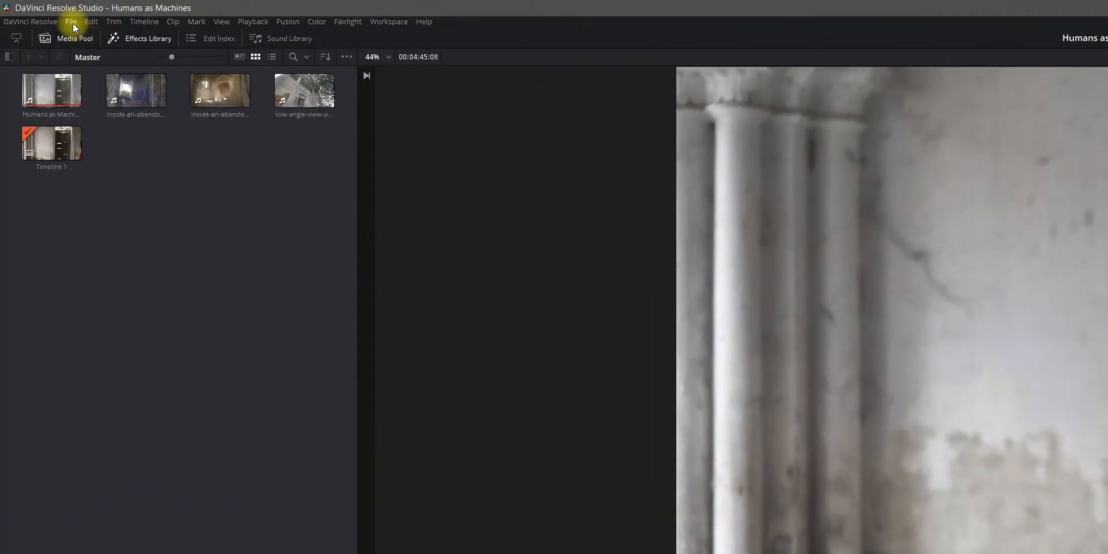
{"action": "left_click", "coordinate": [72, 21]}
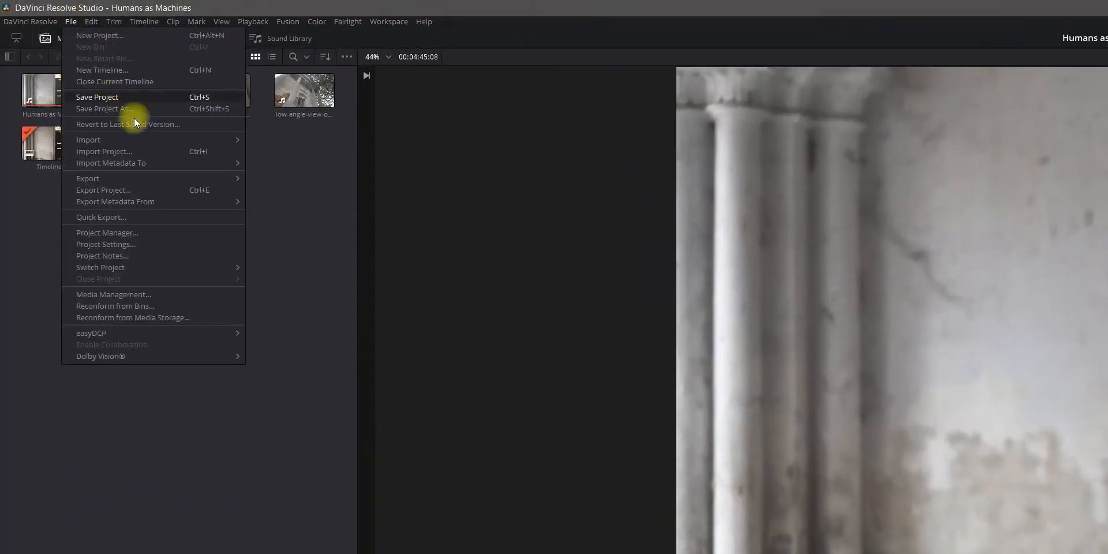
{"action": "mouse_move", "coordinate": [218, 140]}
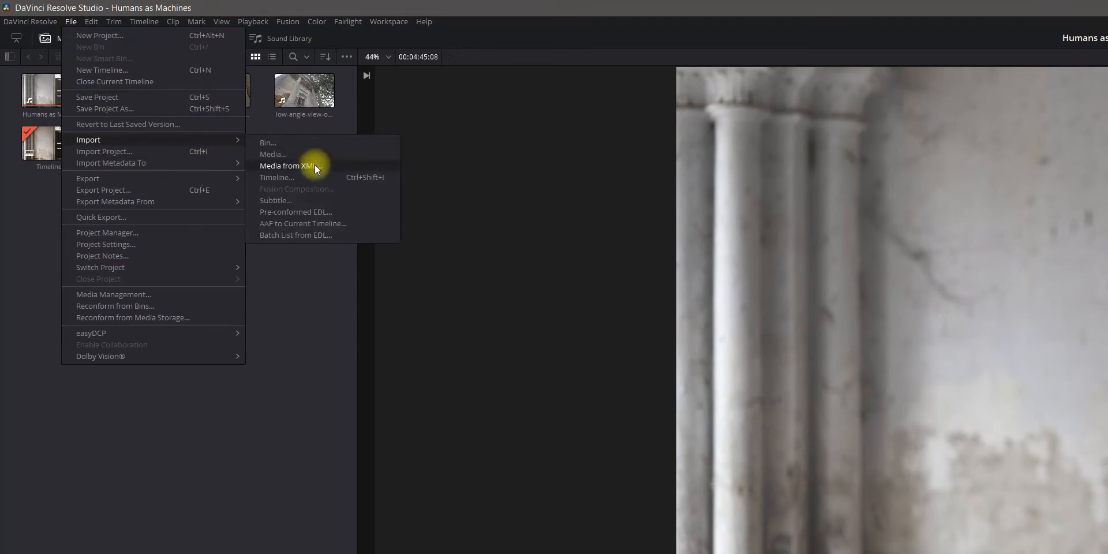
{"action": "left_click", "coordinate": [365, 178]}
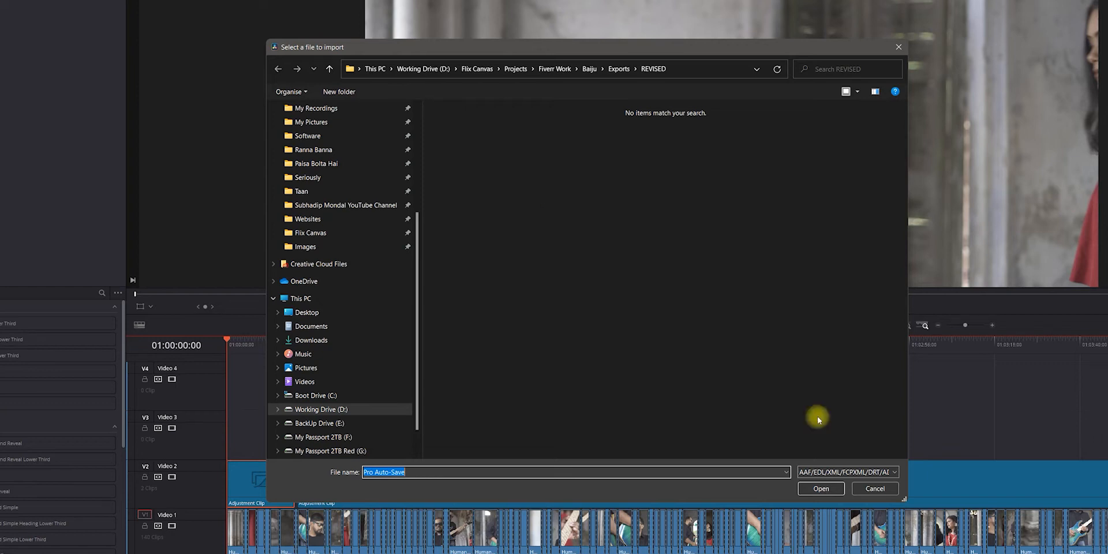
{"action": "left_click", "coordinate": [874, 489]}
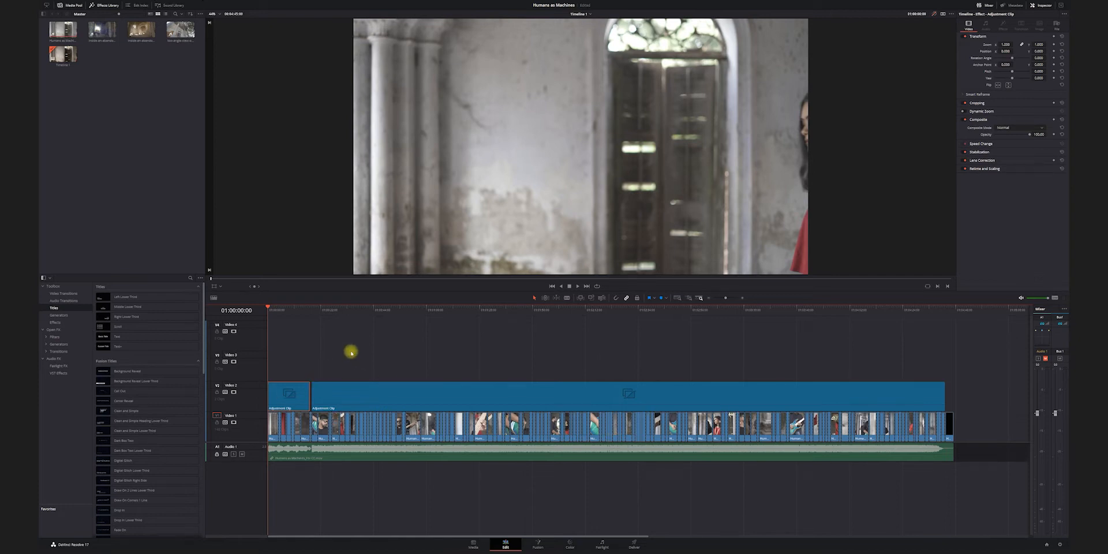
Step: Move the playhead to the red-dress shot at 01:02:01:15 and stop bypassing the color grades and Fusion effects
{"action": "left_click_drag", "start_coordinate": [297, 312], "coordinate": [560, 315]}
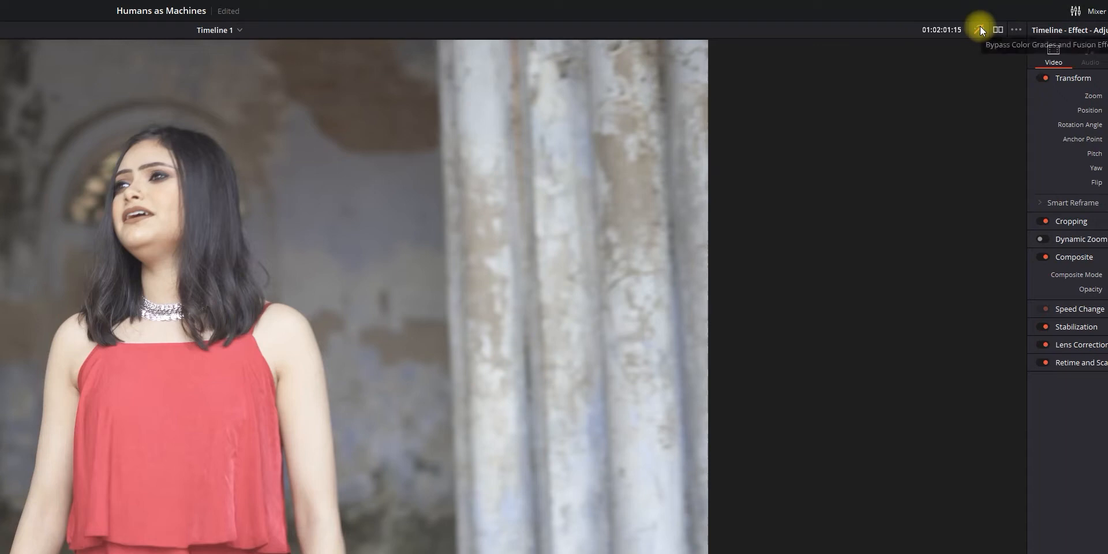
{"action": "left_click", "coordinate": [980, 28]}
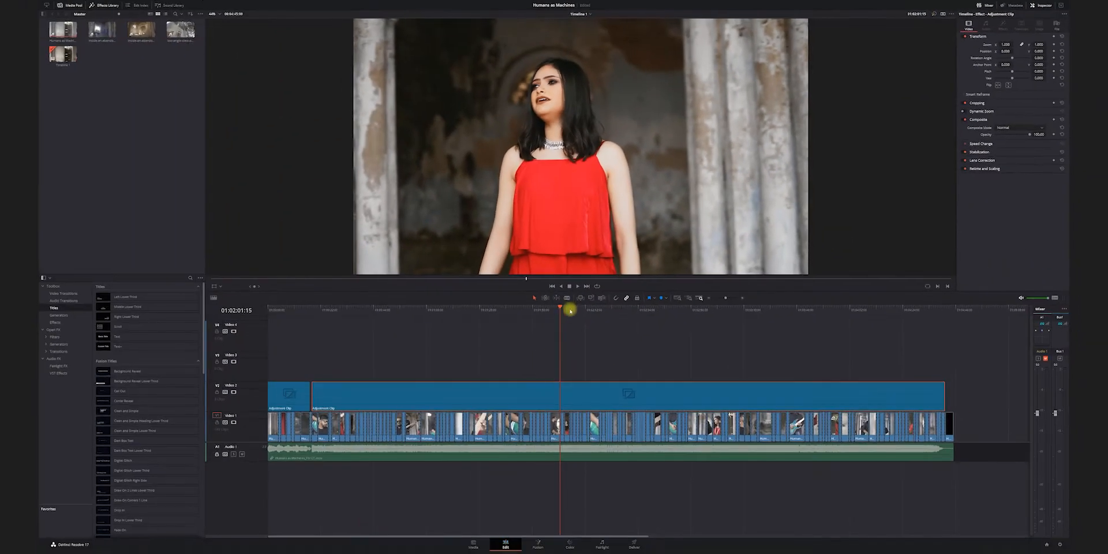
Step: On the Color page, select the shot of the woman under the arch at 01:00:34:05 and hide the gallery
{"action": "left_click_drag", "start_coordinate": [563, 312], "coordinate": [487, 316]}
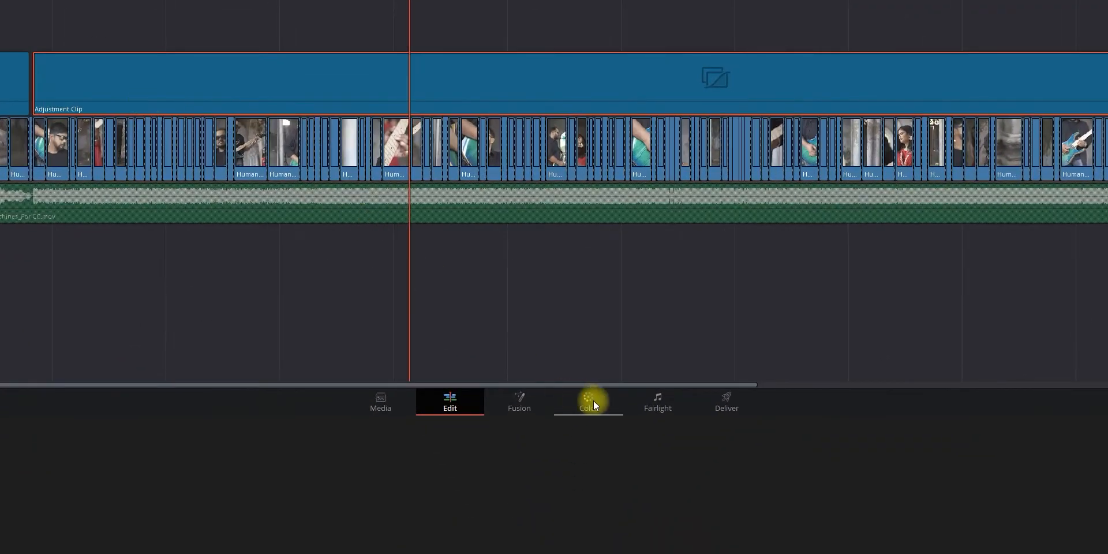
{"action": "left_click", "coordinate": [593, 401]}
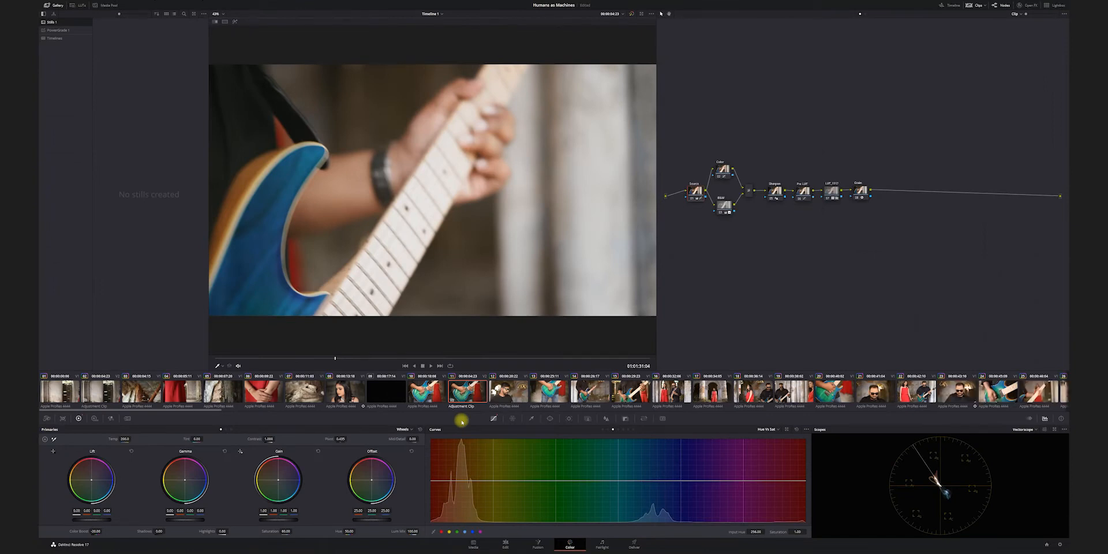
{"action": "scroll", "coordinate": [341, 389], "scroll_direction": "down", "scroll_amount": 3}
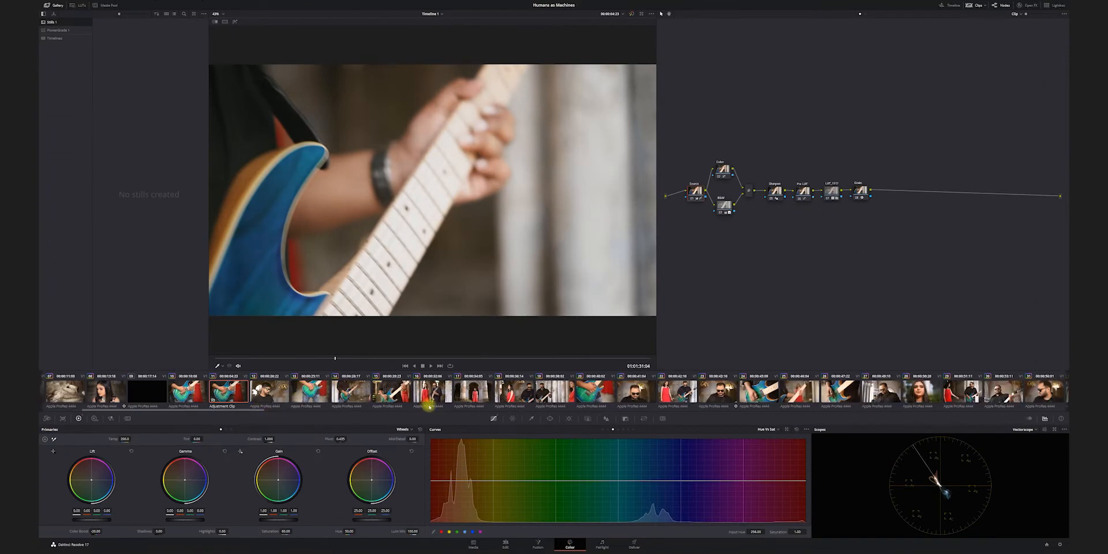
{"action": "left_click", "coordinate": [469, 394]}
{"action": "left_click", "coordinate": [54, 5]}
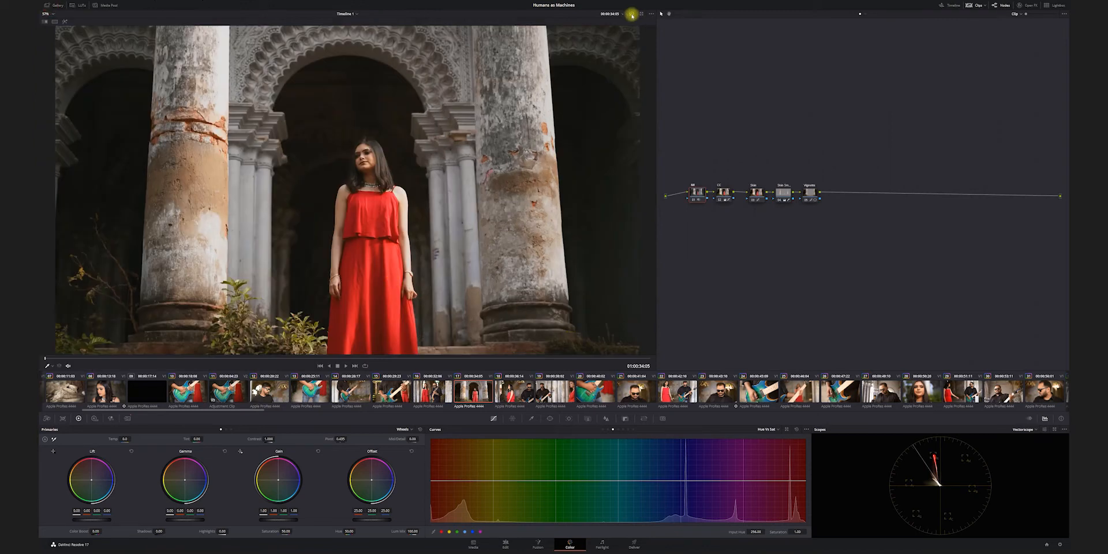
Step: Compare the arch shot with its grades bypassed and with its grades applied
{"action": "left_click", "coordinate": [631, 14]}
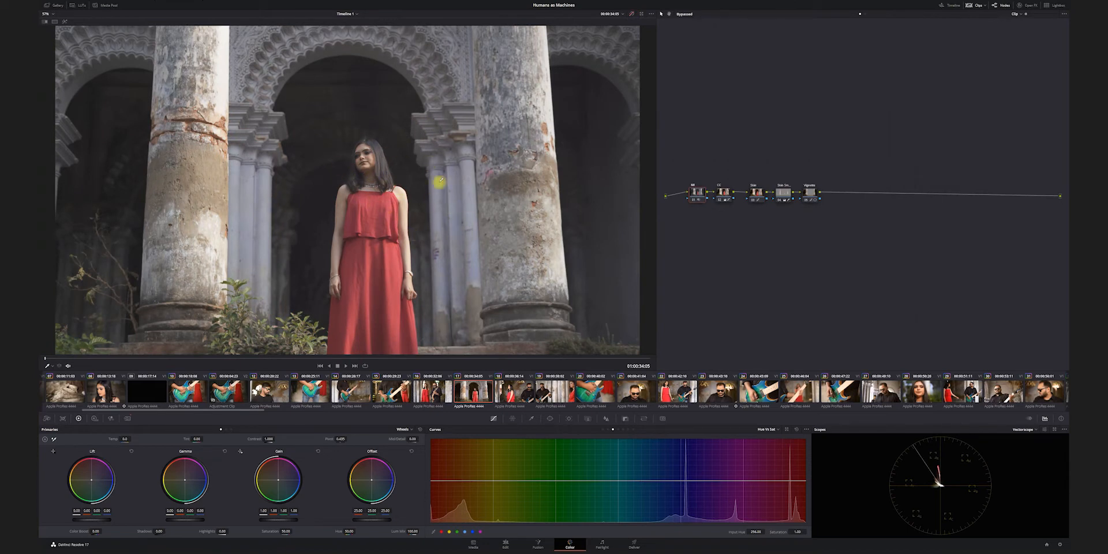
{"action": "left_click", "coordinate": [632, 14]}
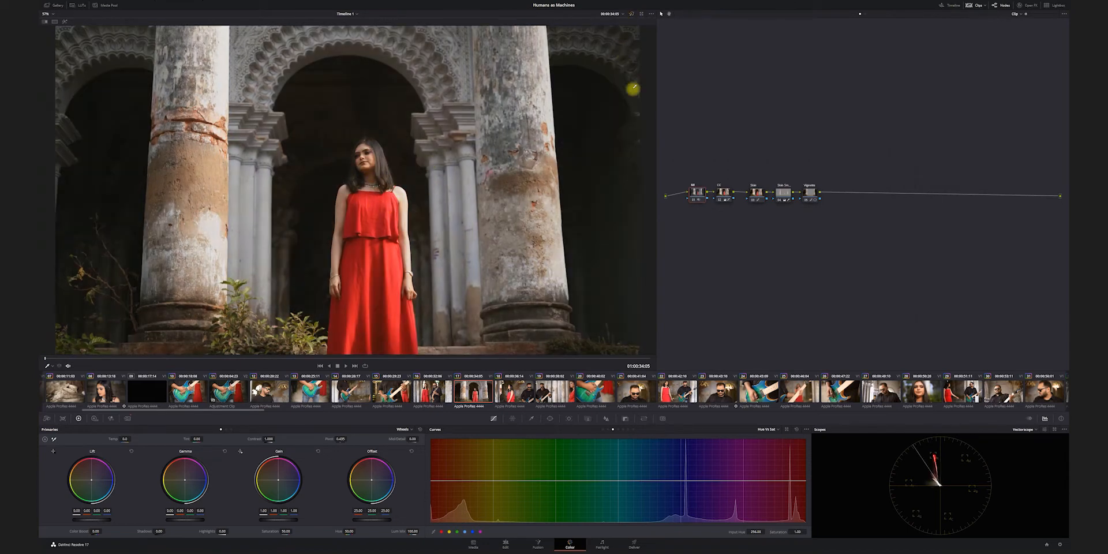
Step: Disable the long adjustment clip on Video 2 in the Edit page and return to the Color page
{"action": "left_click", "coordinate": [506, 543]}
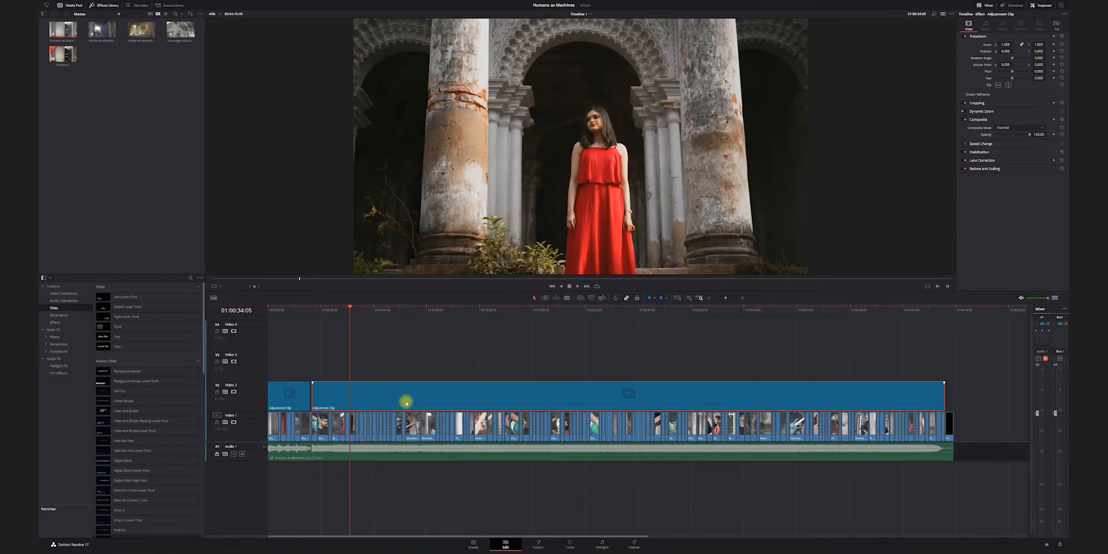
{"action": "key", "text": "d"}
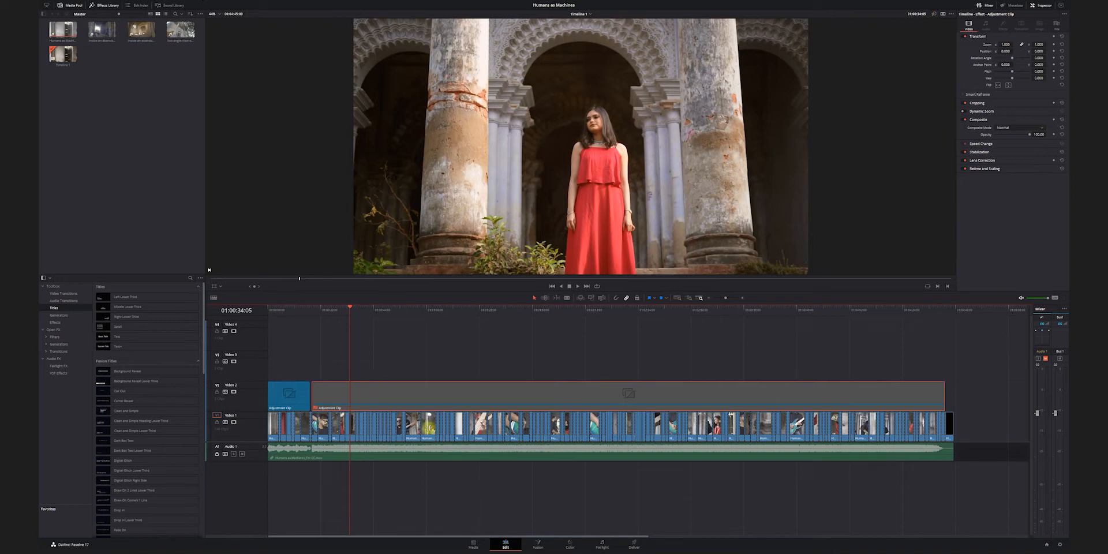
{"action": "left_click", "coordinate": [569, 543]}
Step: View the individually graded shots around 01:00:38:02 and go back to the arch shot at 01:00:34:05
{"action": "left_click", "coordinate": [587, 391]}
{"action": "left_click", "coordinate": [635, 390]}
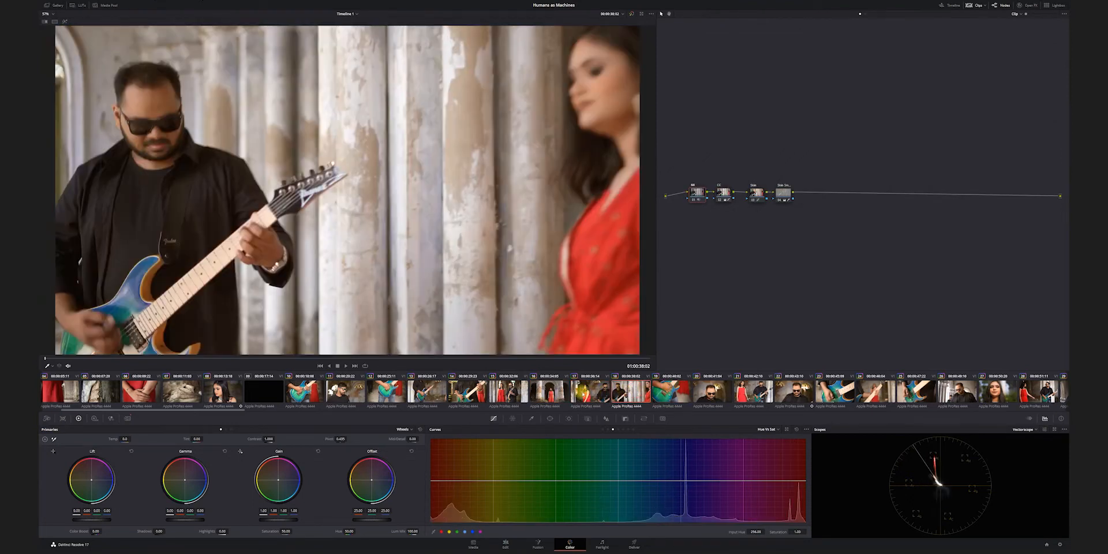
{"action": "left_click", "coordinate": [582, 391]}
{"action": "left_click", "coordinate": [547, 389]}
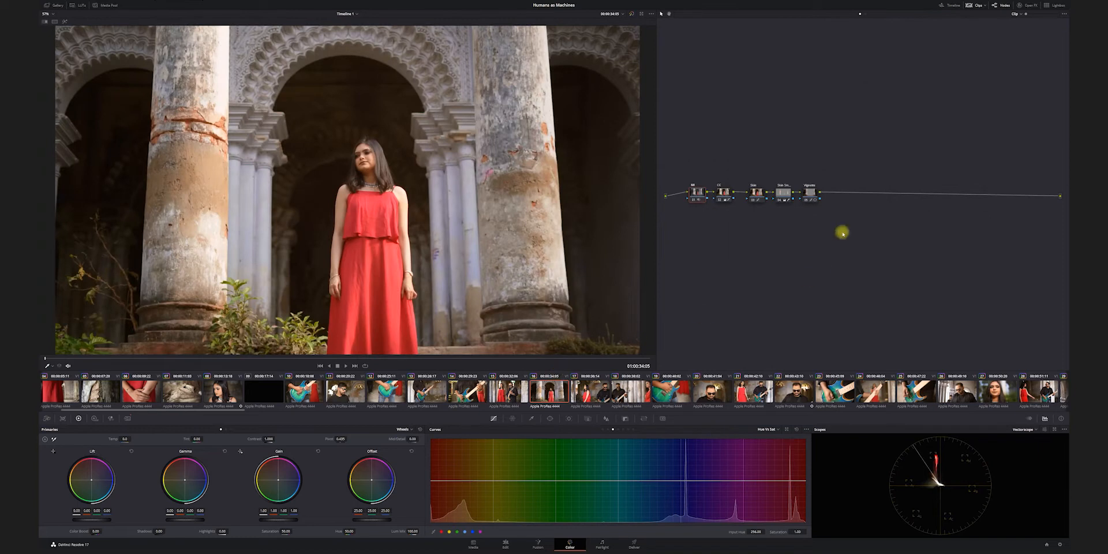
Step: Bypass all grades, step through the shots up to 01:00:42:10, and turn the grades back on for comparison
{"action": "left_click", "coordinate": [631, 14]}
{"action": "left_click", "coordinate": [580, 391]}
{"action": "key", "text": "Down"}
{"action": "key", "text": "Down"}
{"action": "key", "text": "Down"}
{"action": "key", "text": "Down"}
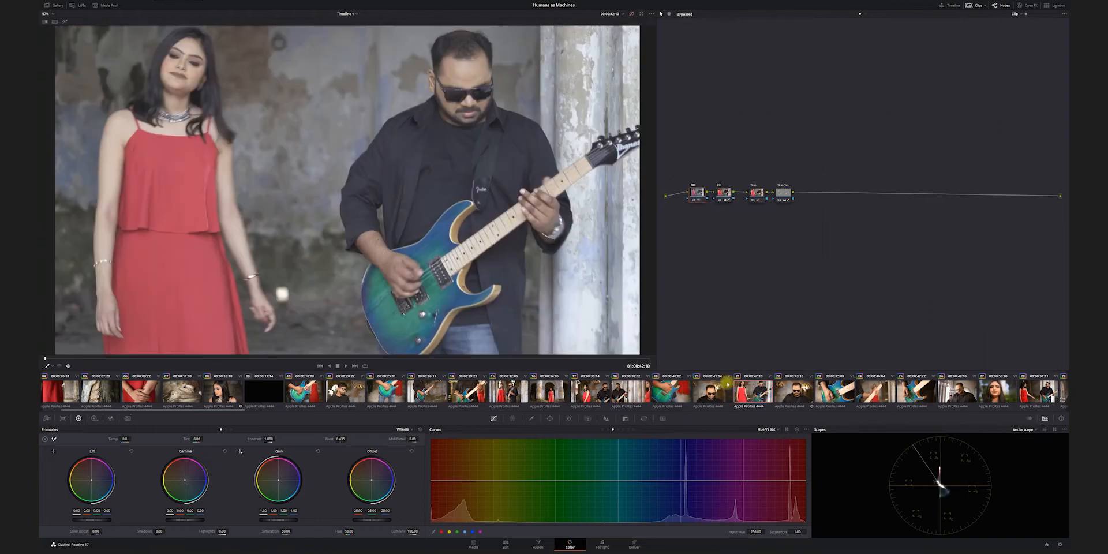
{"action": "left_click", "coordinate": [633, 14]}
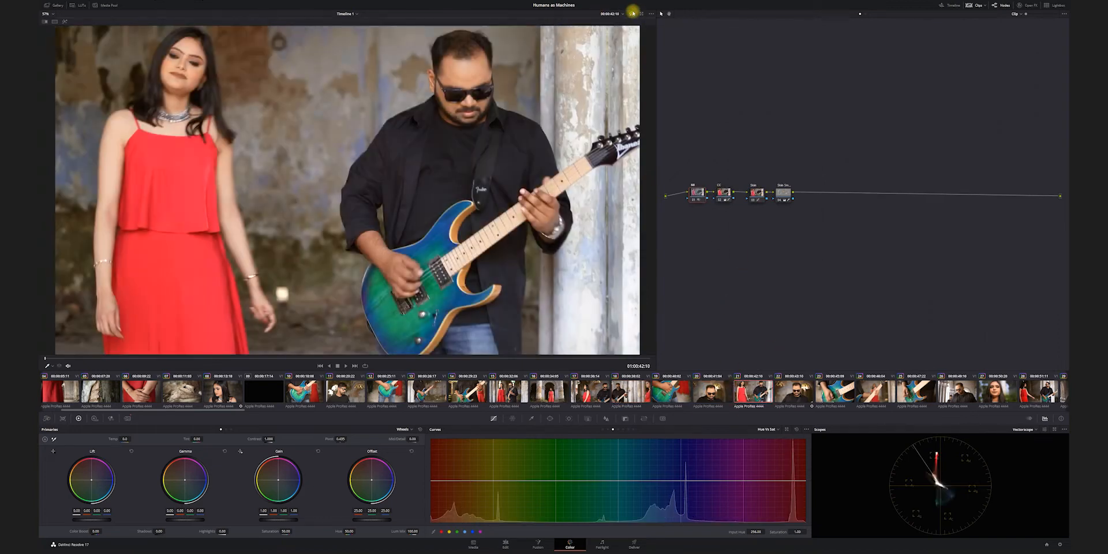
Step: Step through the graded shots from 01:00:34:05 to 01:00:42:10 to check how consistently they match
{"action": "left_click", "coordinate": [687, 386]}
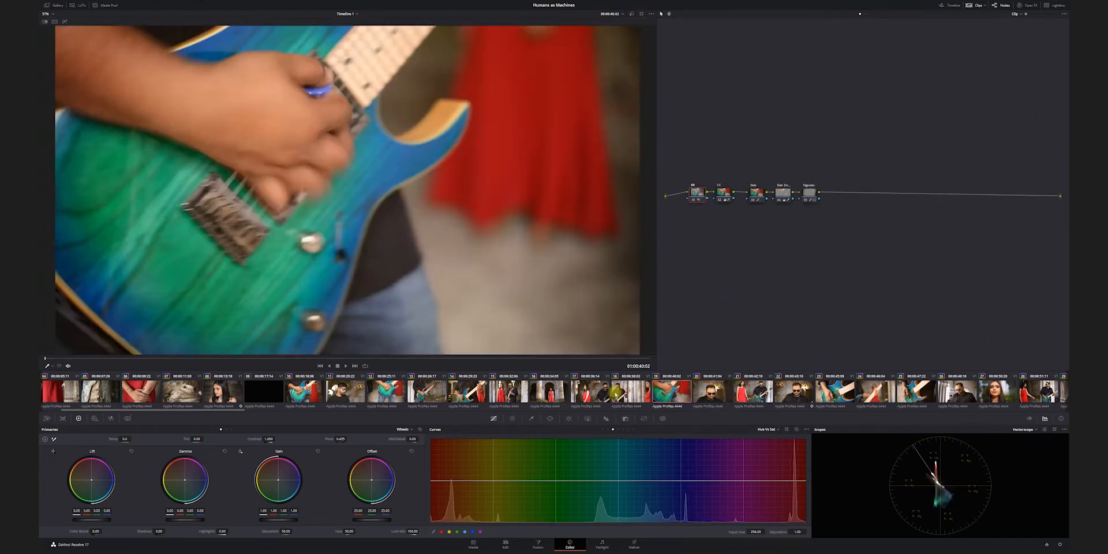
{"action": "left_click", "coordinate": [622, 393]}
{"action": "left_click", "coordinate": [588, 395]}
{"action": "left_click", "coordinate": [551, 396]}
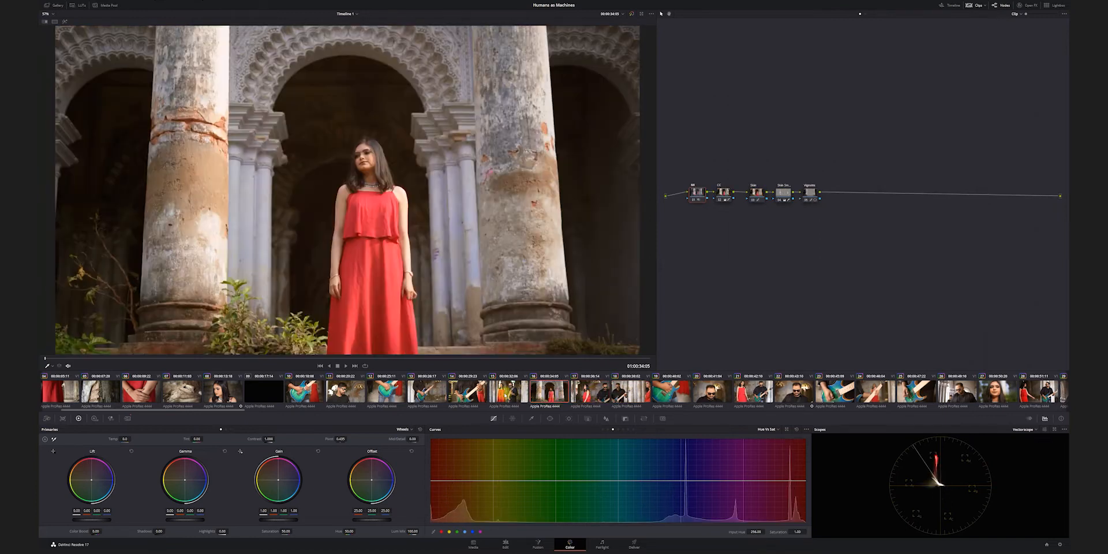
{"action": "key", "text": "Down"}
{"action": "key", "text": "Down"}
{"action": "key", "text": "Down"}
{"action": "key", "text": "Down"}
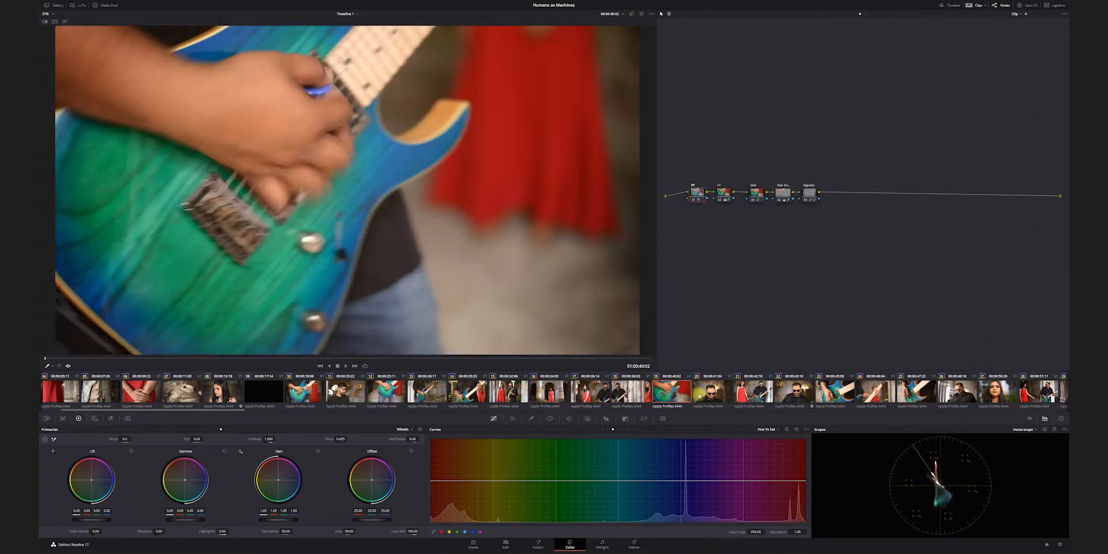
{"action": "key", "text": "Down"}
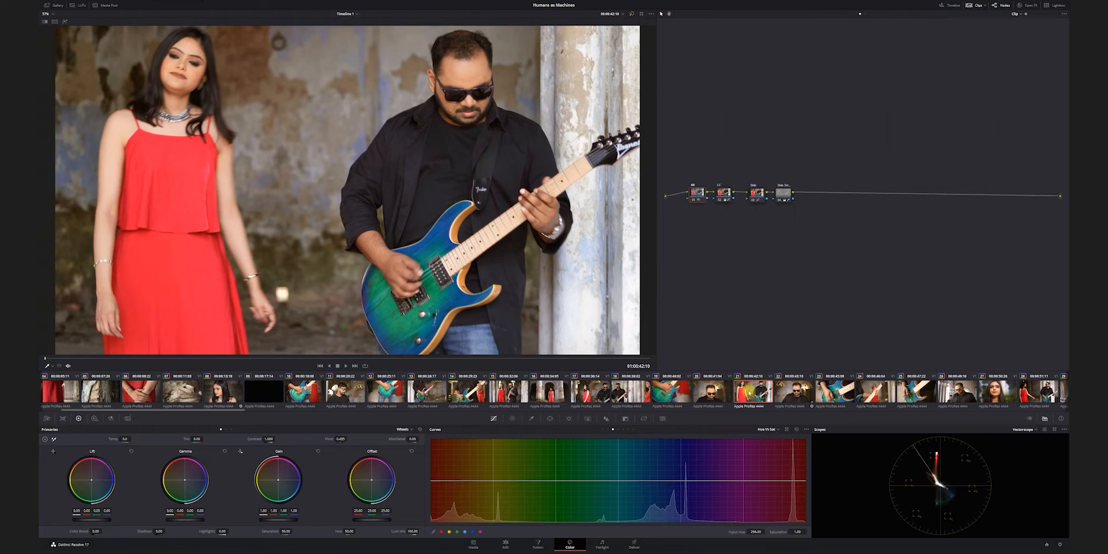
Step: Select the woman's close-up shot at 01:00:50:20 and disable all of its nodes, keeping only the NR node selected
{"action": "left_click", "coordinate": [996, 393]}
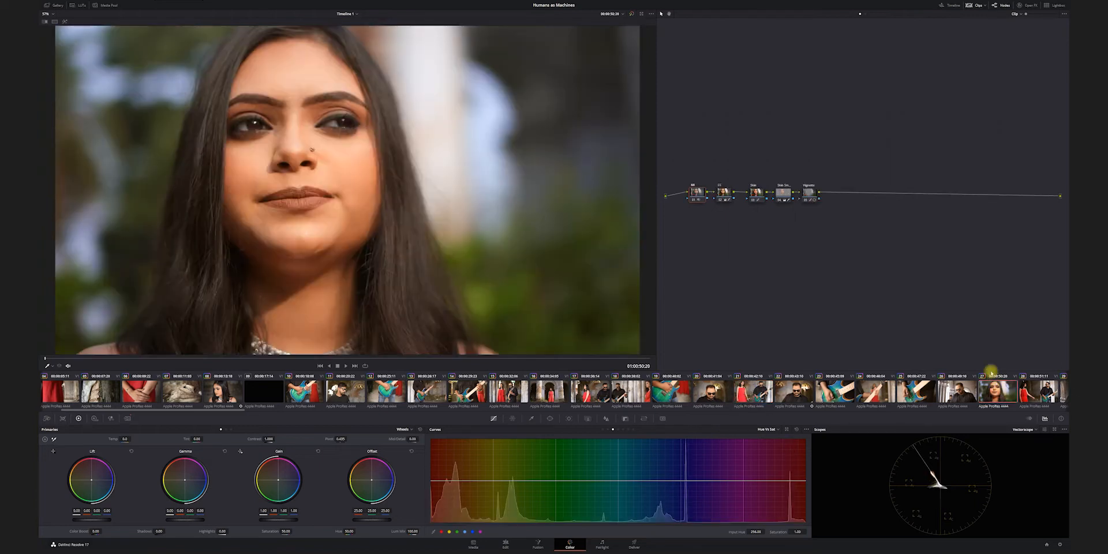
{"action": "left_click_drag", "start_coordinate": [858, 149], "coordinate": [681, 208]}
{"action": "left_click_drag", "start_coordinate": [800, 238], "coordinate": [798, 237]}
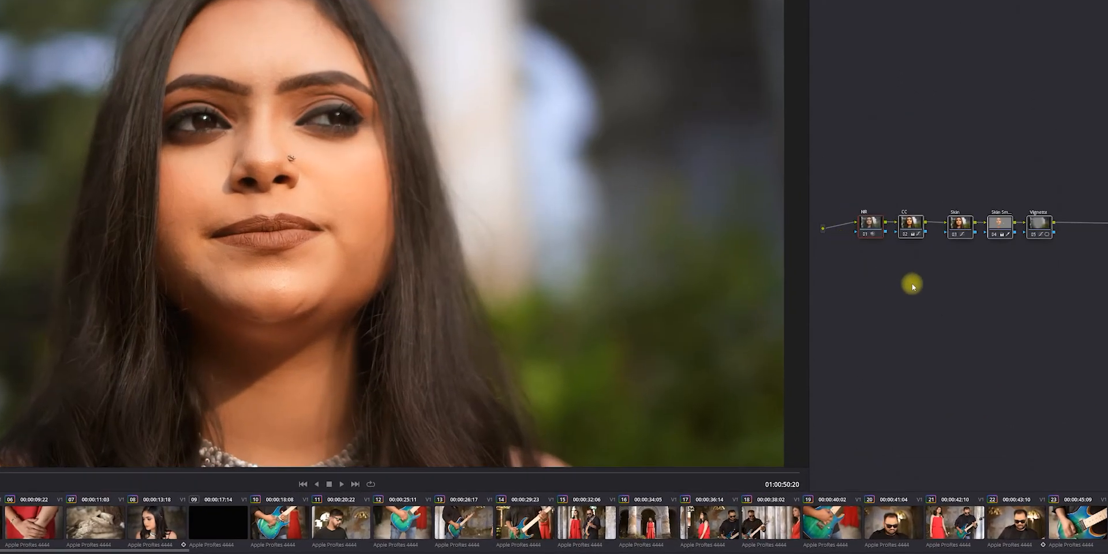
{"action": "key", "text": "ctrl+d"}
{"action": "left_click", "coordinate": [870, 228]}
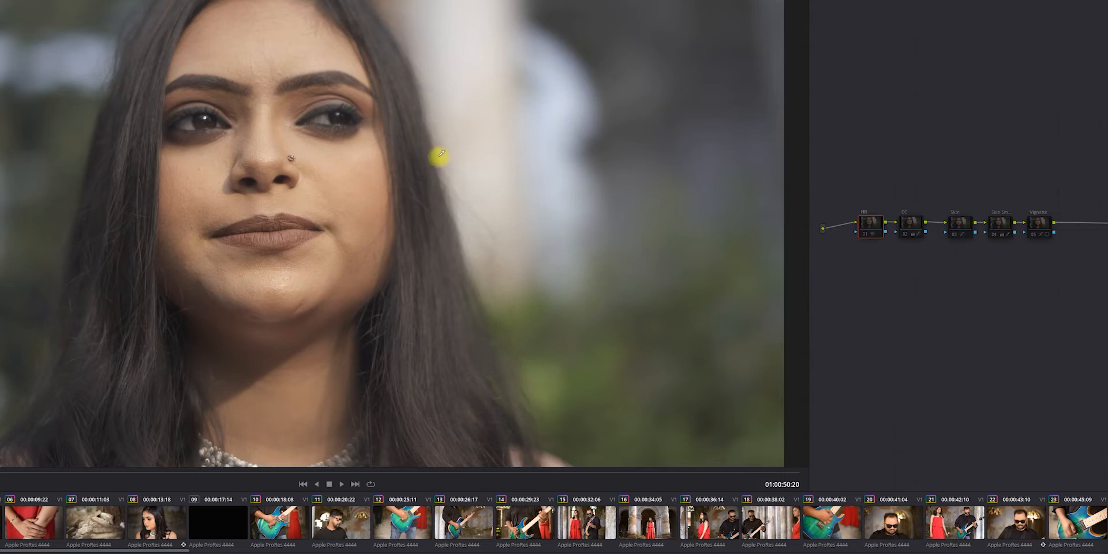
Step: Enable the NR node, compare its noise reduction on and off in the enlarged face and hair, and fit the image again
{"action": "scroll", "coordinate": [329, 176], "scroll_direction": "up", "scroll_amount": 1}
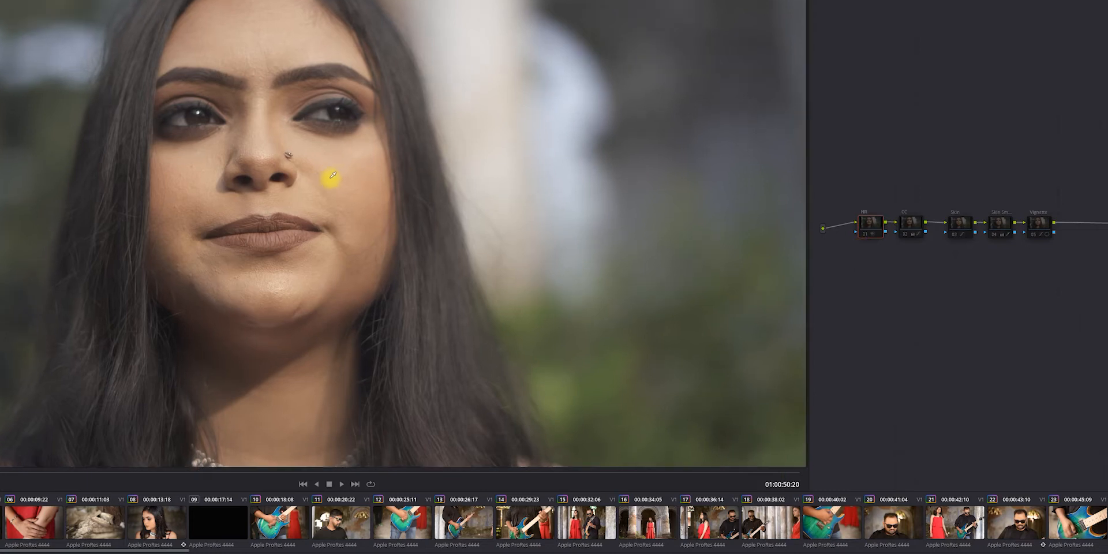
{"action": "scroll", "coordinate": [356, 188], "scroll_direction": "up", "scroll_amount": 3}
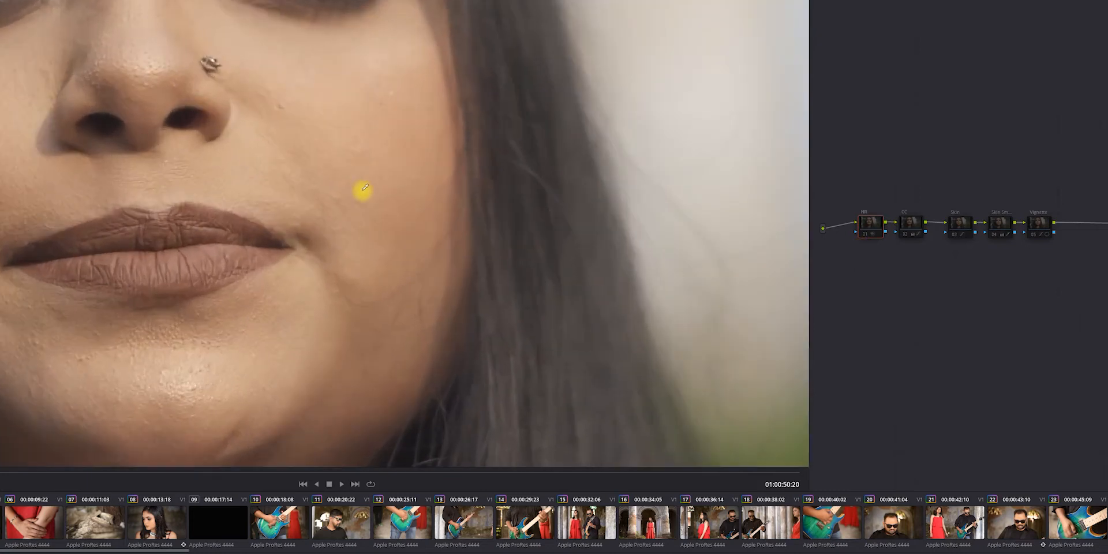
{"action": "scroll", "coordinate": [363, 191], "scroll_direction": "up", "scroll_amount": 1}
{"action": "scroll", "coordinate": [404, 213], "scroll_direction": "up", "scroll_amount": 2}
{"action": "left_click_drag", "start_coordinate": [611, 87], "coordinate": [418, 290]}
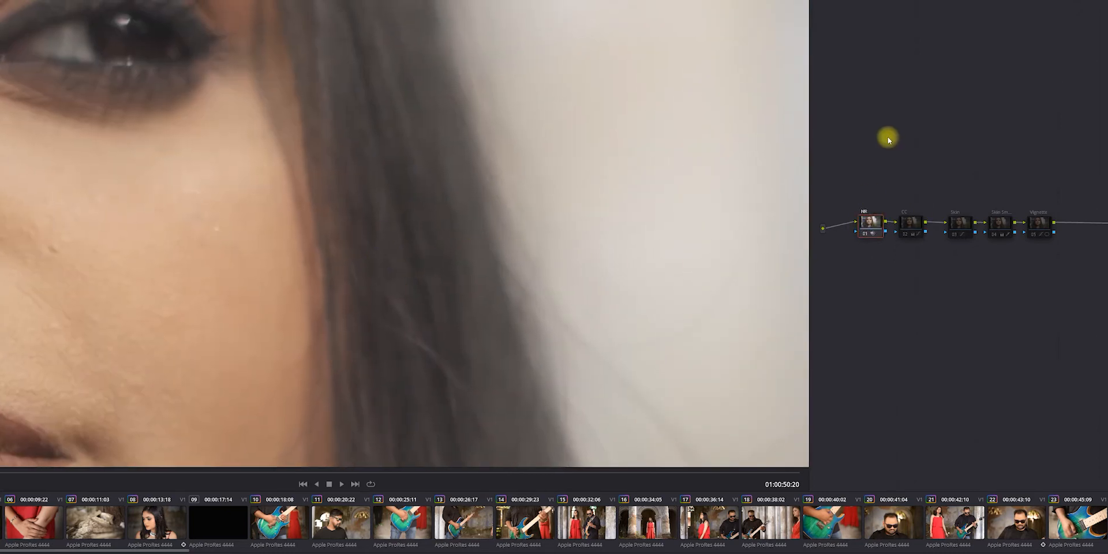
{"action": "scroll", "coordinate": [480, 207], "scroll_direction": "up", "scroll_amount": 2}
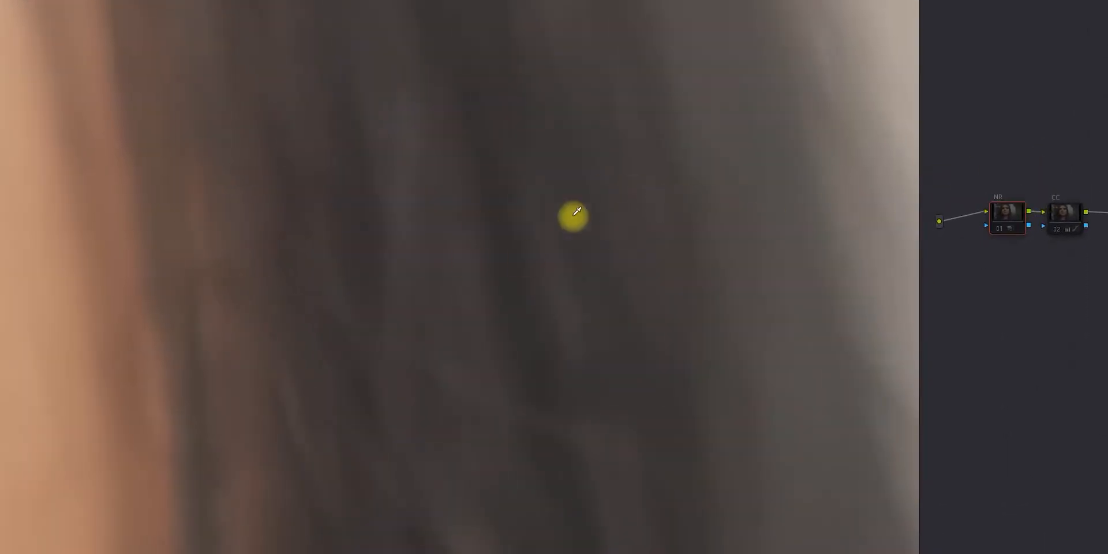
{"action": "left_click", "coordinate": [810, 253]}
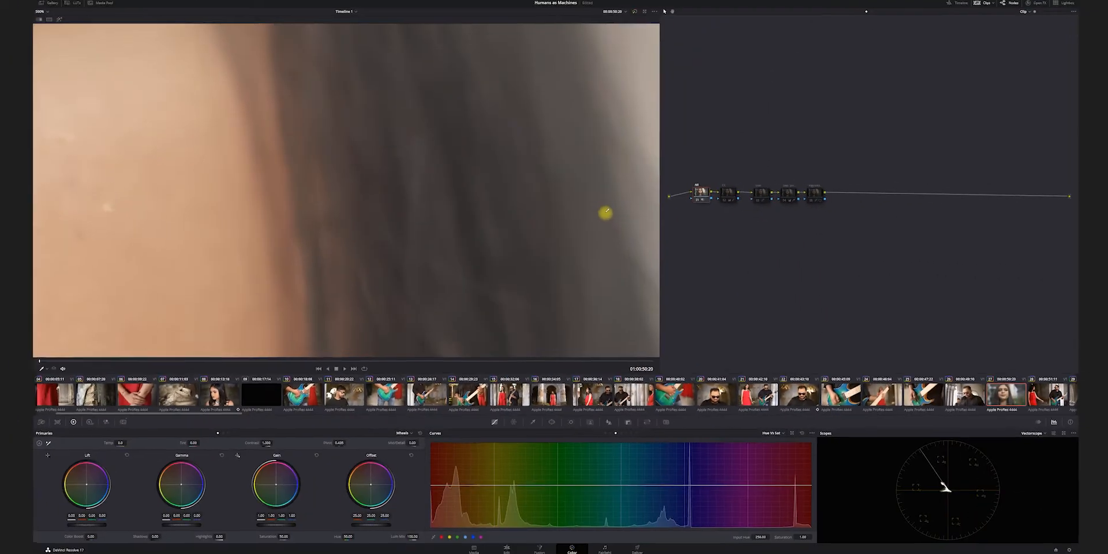
{"action": "key", "text": "shift+z"}
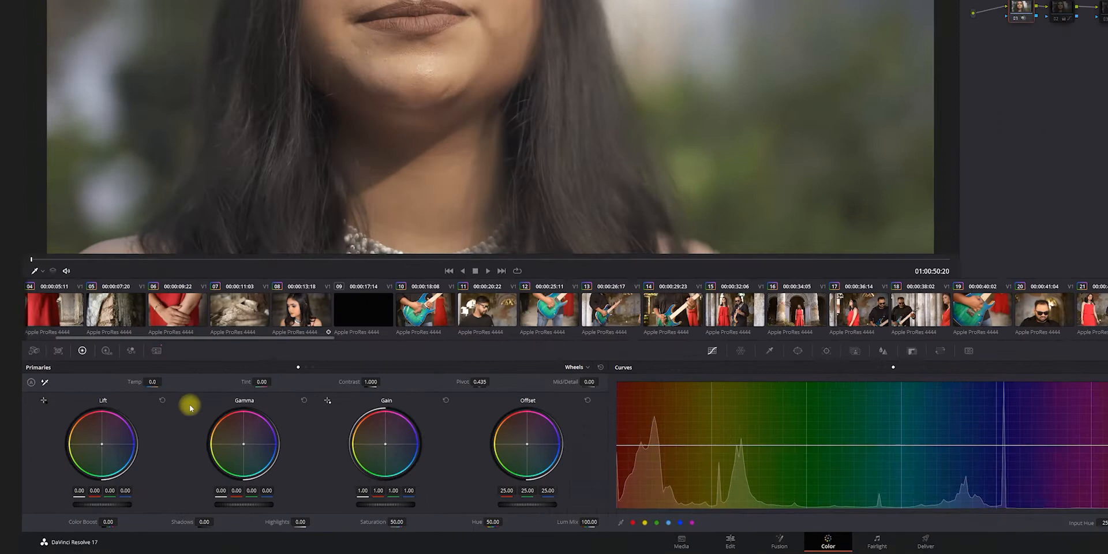
Step: Open the NR node's Motion Effects settings and adjust the Luma value of the Spatial Threshold
{"action": "left_click", "coordinate": [128, 419]}
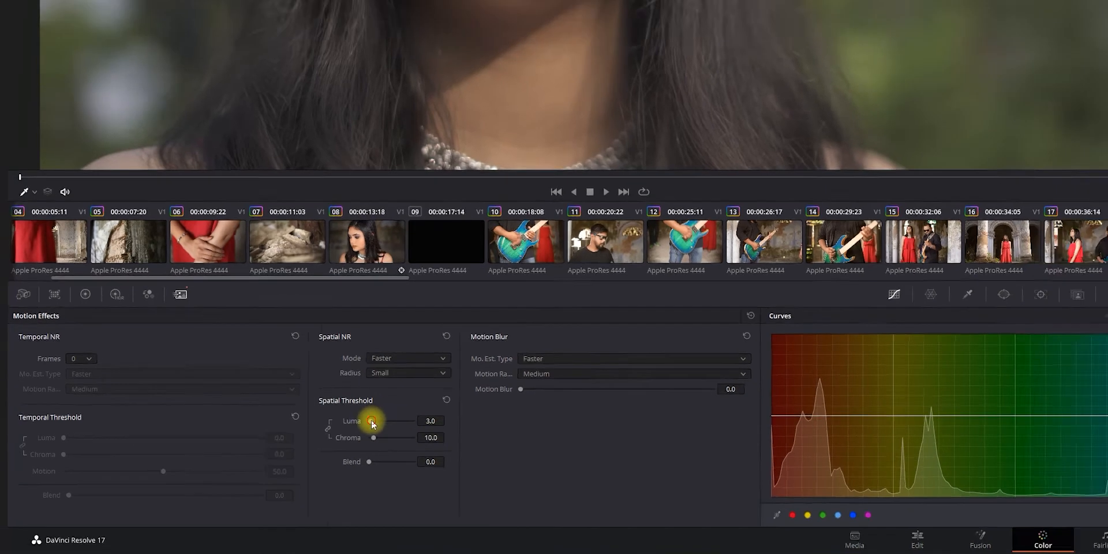
{"action": "left_click_drag", "start_coordinate": [402, 408], "coordinate": [446, 409]}
{"action": "left_click_drag", "start_coordinate": [246, 485], "coordinate": [248, 483]}
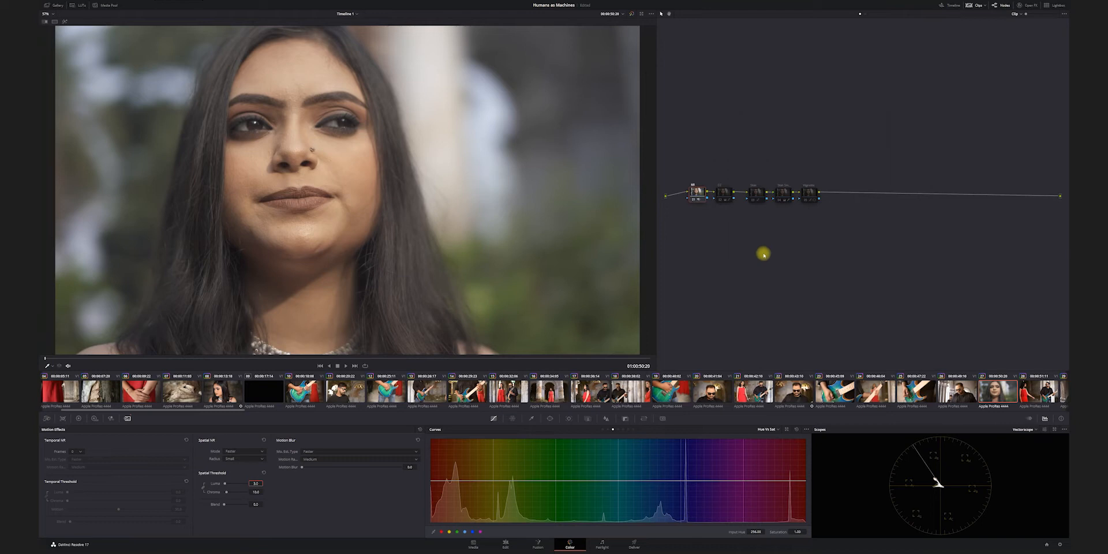
Step: Enable the CC node on the close-up shot and switch the scopes to Waveform
{"action": "left_click", "coordinate": [726, 191]}
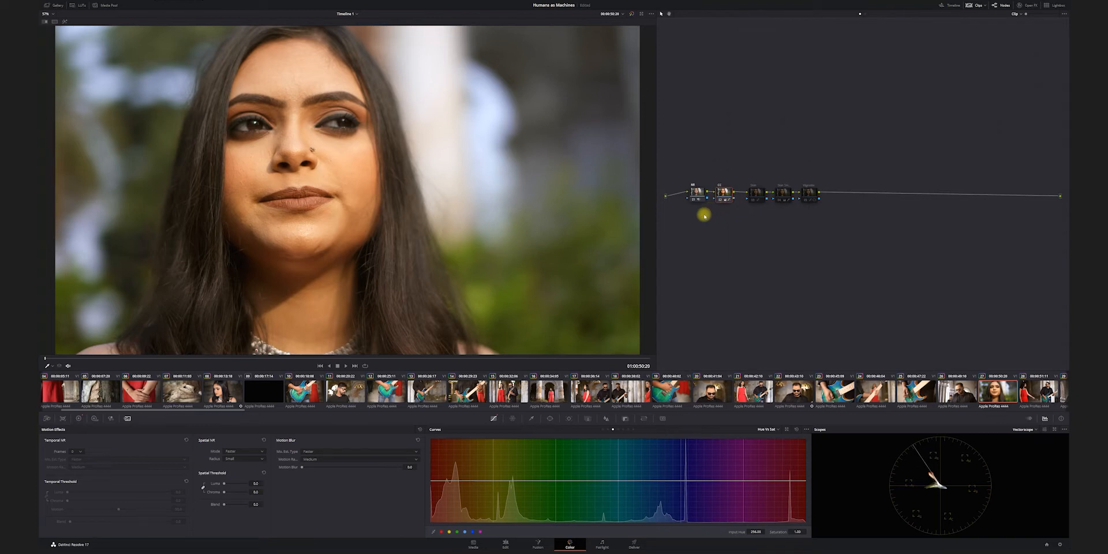
{"action": "left_click", "coordinate": [1023, 430]}
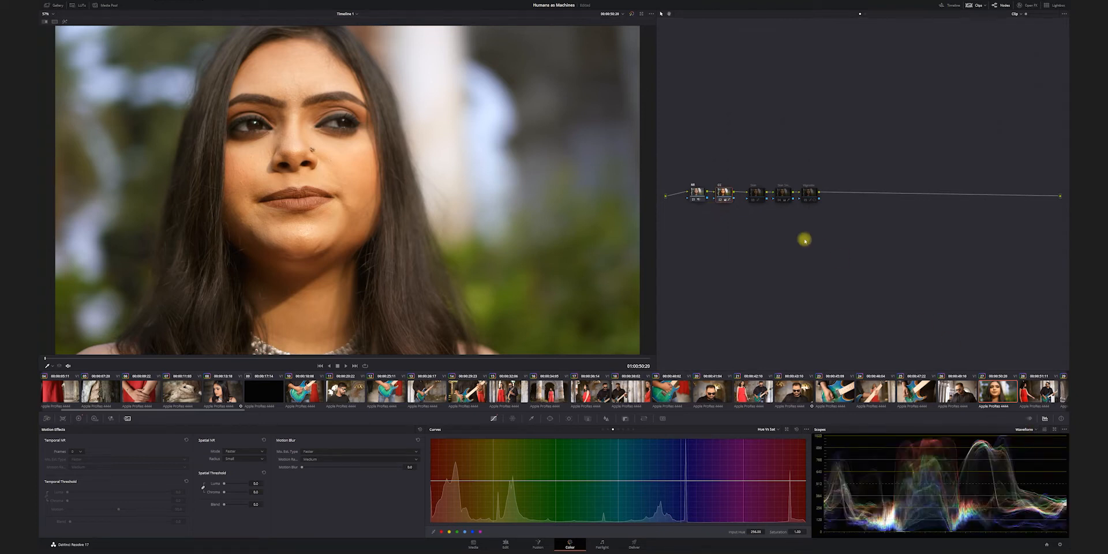
Step: Compare the close-up shot with the CC node off and on, and open the node's Custom curve
{"action": "left_click", "coordinate": [722, 199]}
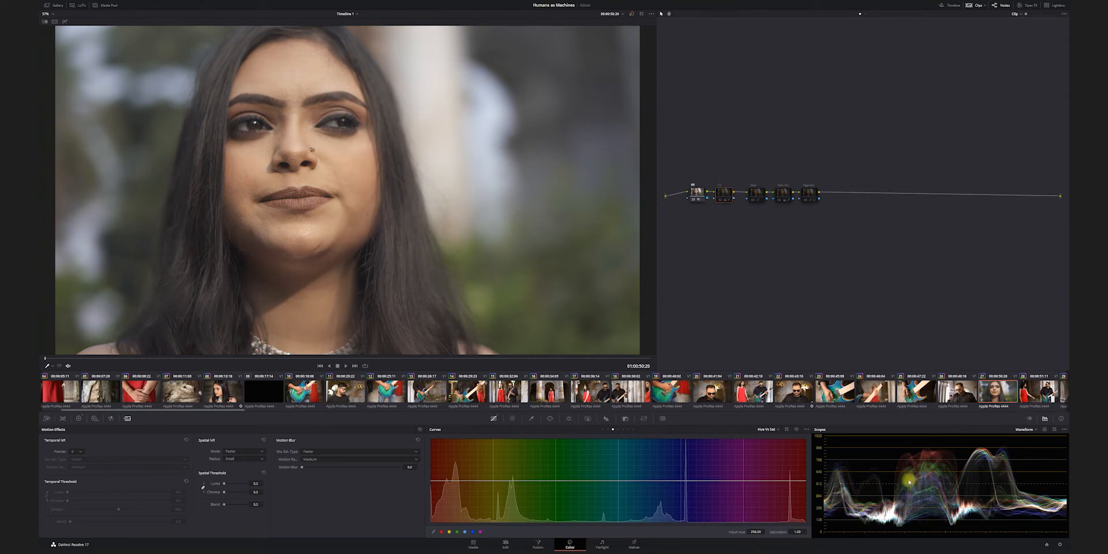
{"action": "left_click", "coordinate": [726, 195]}
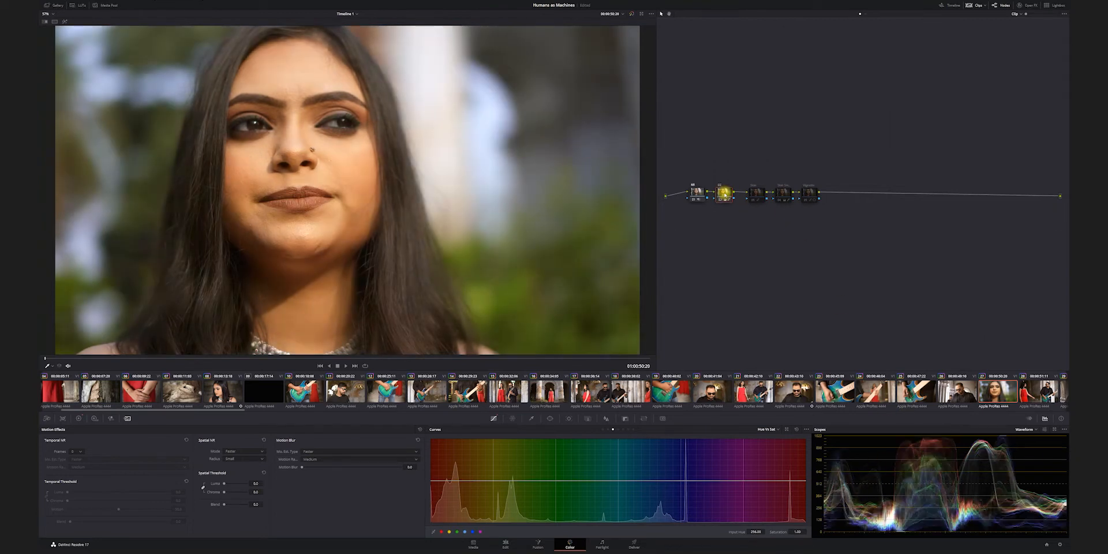
{"action": "left_click", "coordinate": [603, 430]}
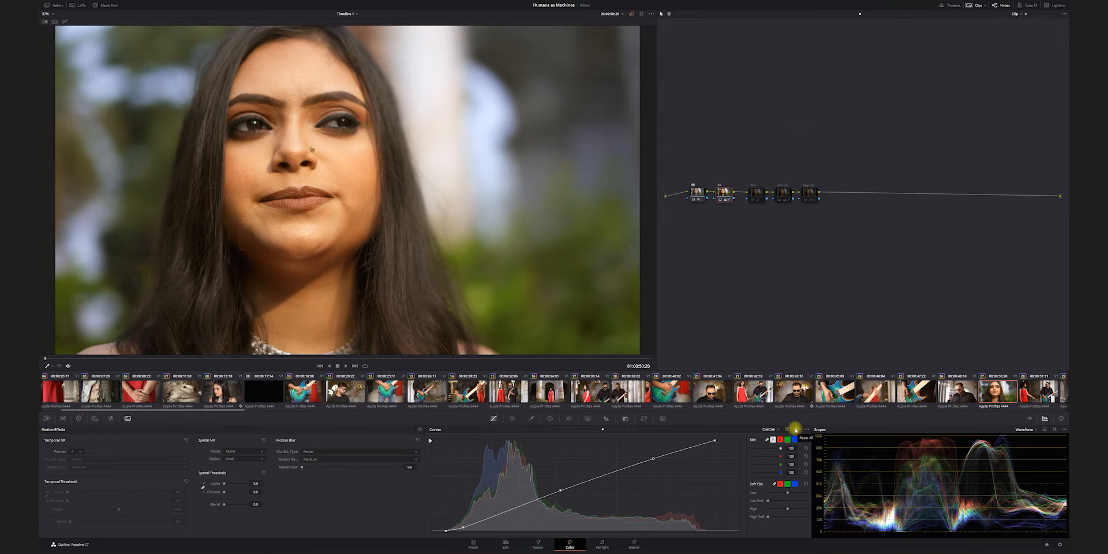
Step: Reset the CC node's Custom curve and rebuild its contrast by moving the black and white points inward and adding shadow and midtone points
{"action": "left_click", "coordinate": [797, 430]}
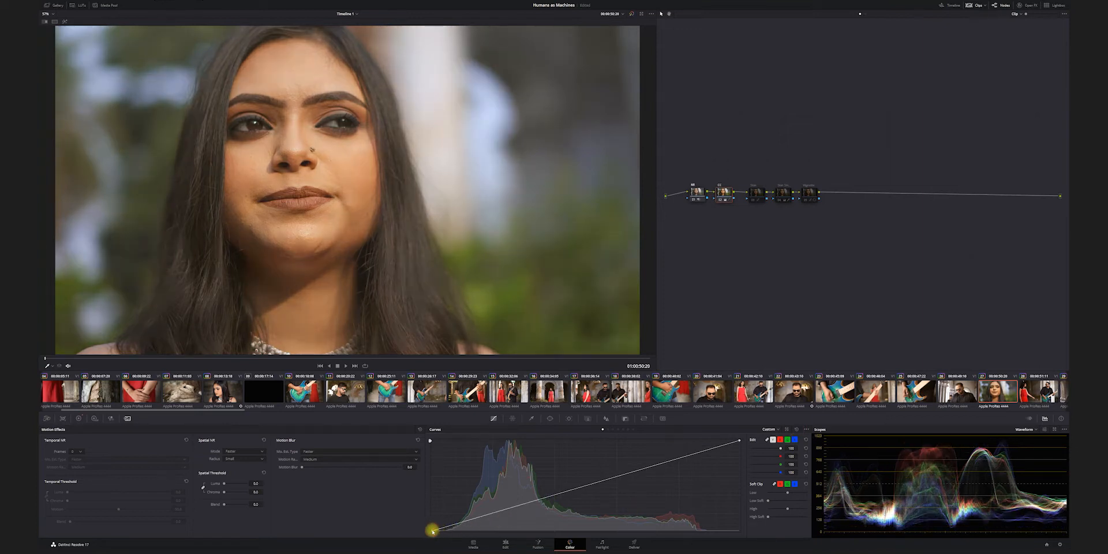
{"action": "left_click_drag", "start_coordinate": [433, 528], "coordinate": [445, 534]}
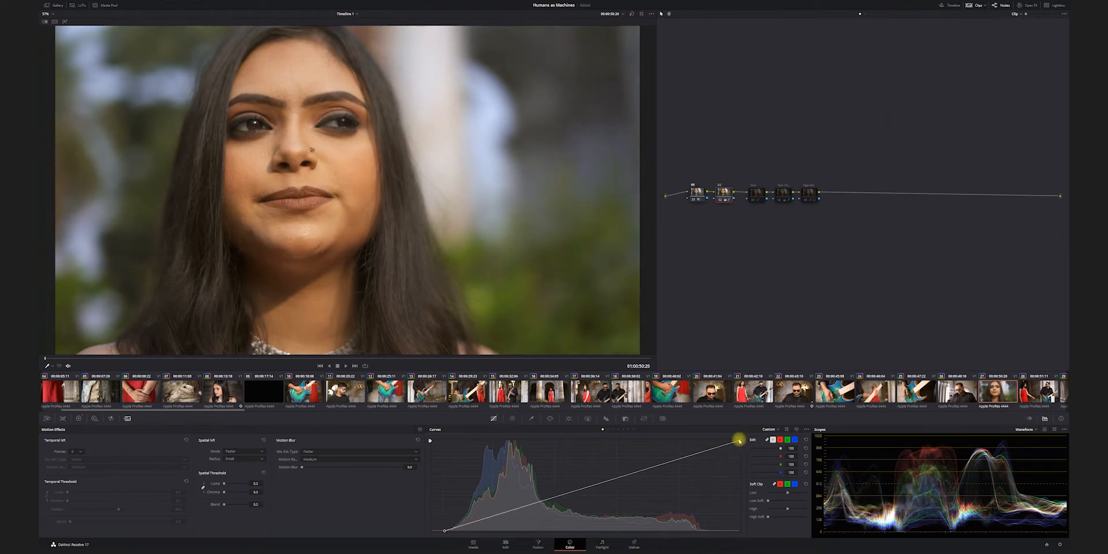
{"action": "left_click_drag", "start_coordinate": [738, 442], "coordinate": [706, 439]}
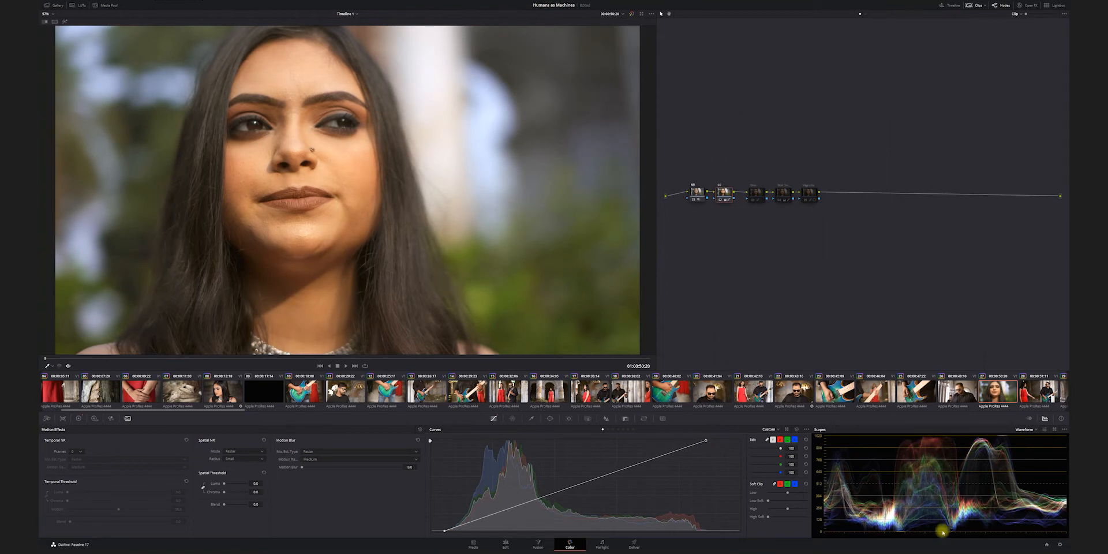
{"action": "left_click_drag", "start_coordinate": [462, 522], "coordinate": [467, 526]}
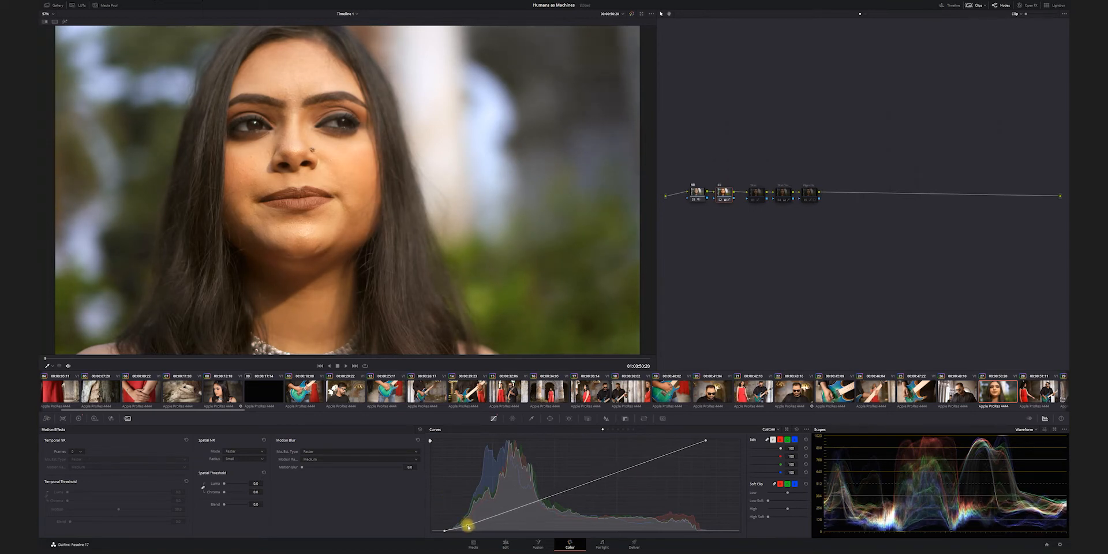
{"action": "left_click", "coordinate": [588, 482]}
{"action": "left_click_drag", "start_coordinate": [589, 482], "coordinate": [585, 482]}
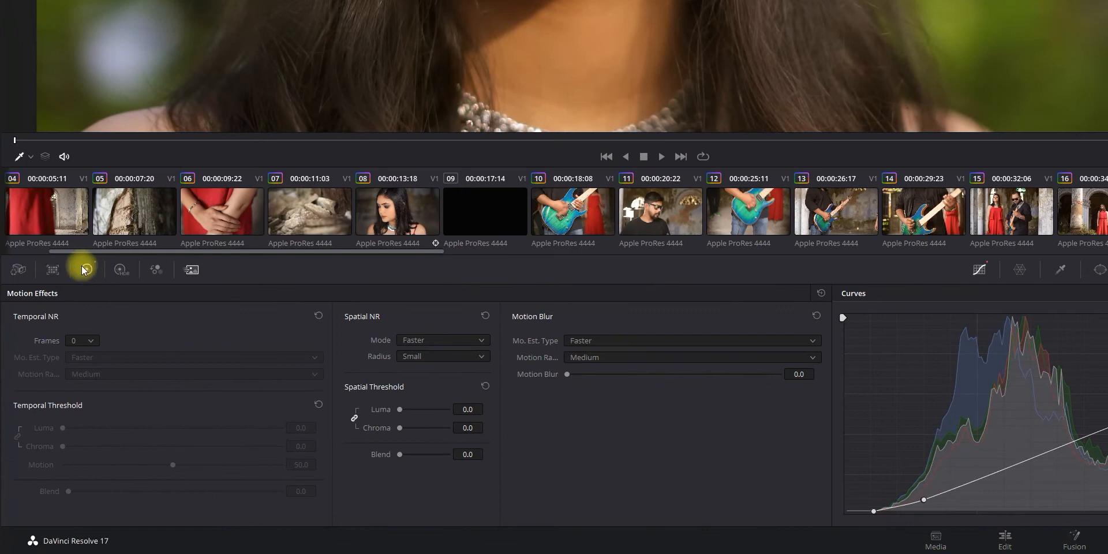
Step: In the CC node's primaries, reset saturation and temperature, set saturation to 70, and cool the temperature again
{"action": "left_click", "coordinate": [79, 418]}
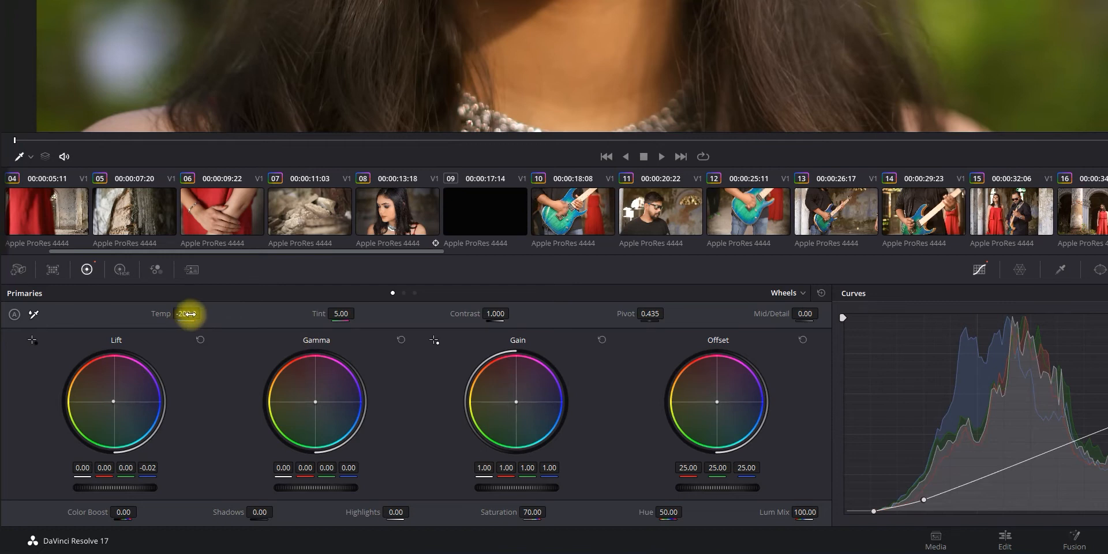
{"action": "double_click", "coordinate": [504, 515]}
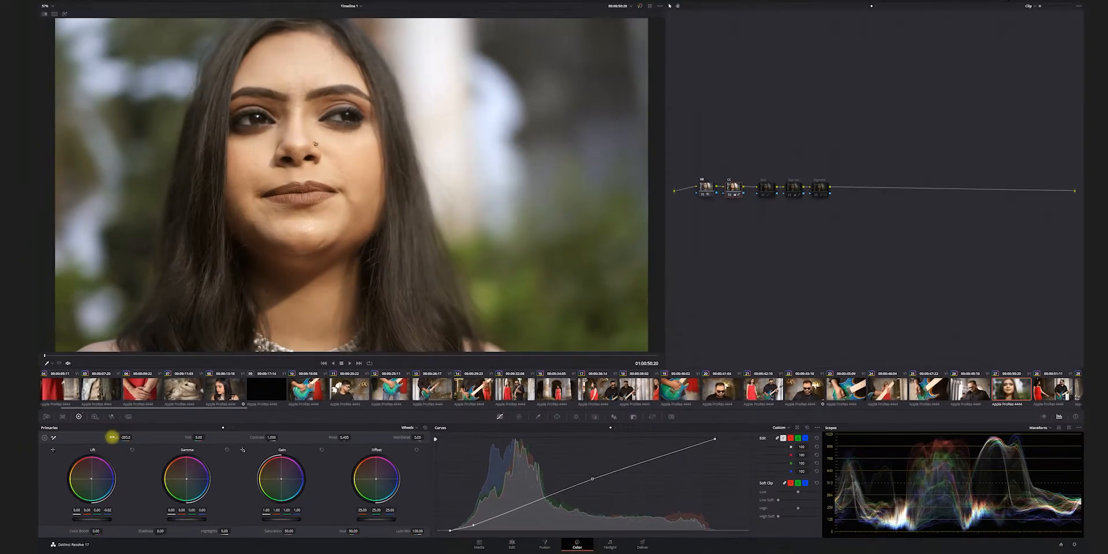
{"action": "double_click", "coordinate": [159, 314]}
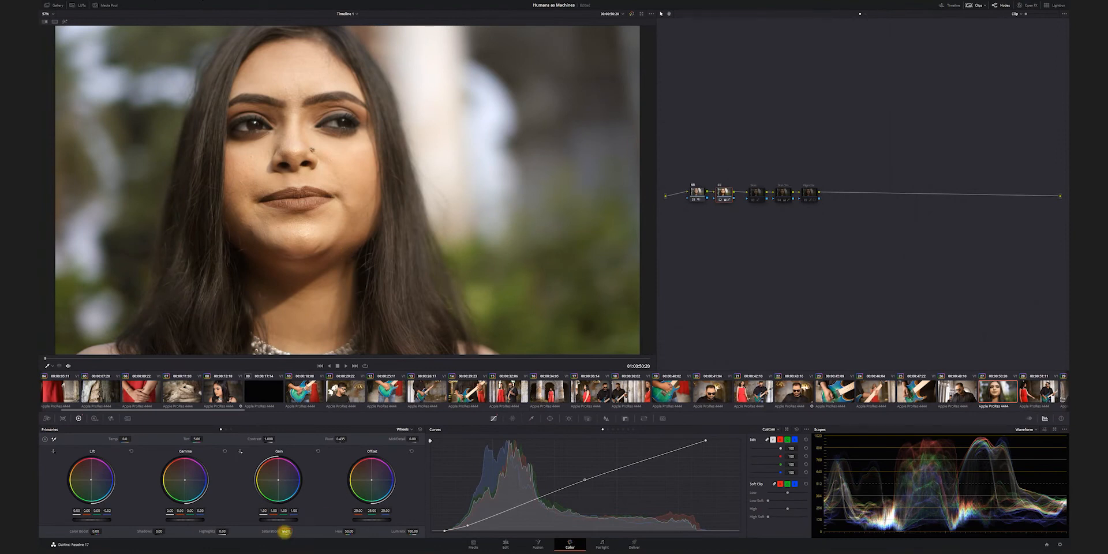
{"action": "left_click_drag", "start_coordinate": [285, 532], "coordinate": [286, 532]}
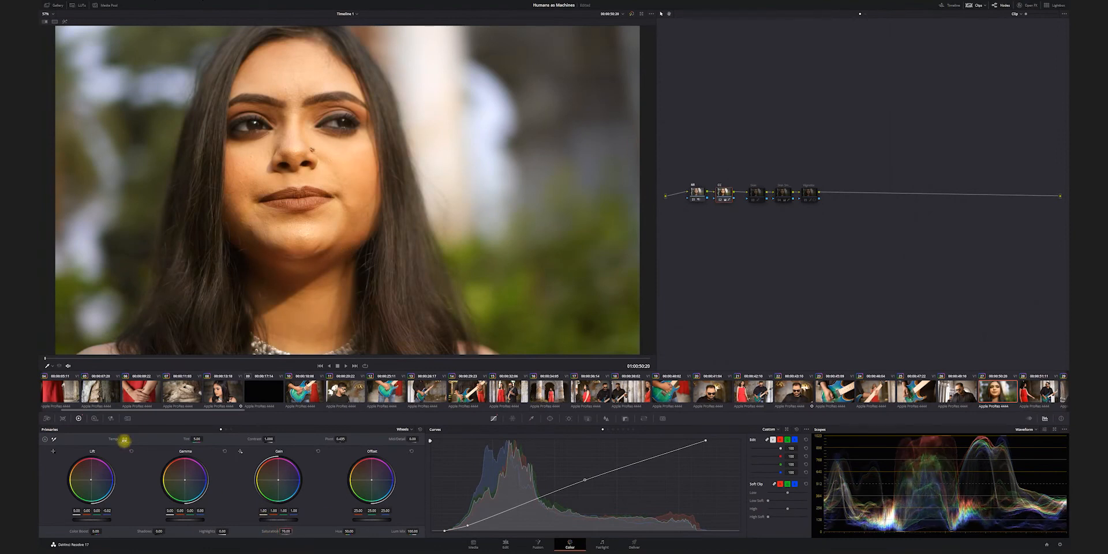
{"action": "left_click_drag", "start_coordinate": [124, 440], "coordinate": [124, 440]}
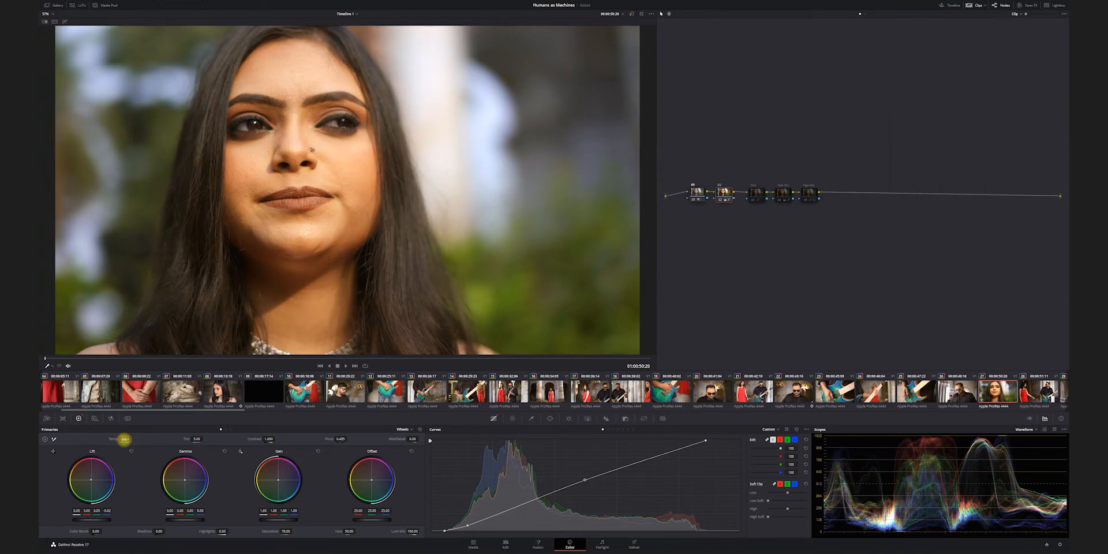
Step: Enable the Skin node and compare it off and on with the scopes set to Vectorscope
{"action": "left_click", "coordinate": [755, 194]}
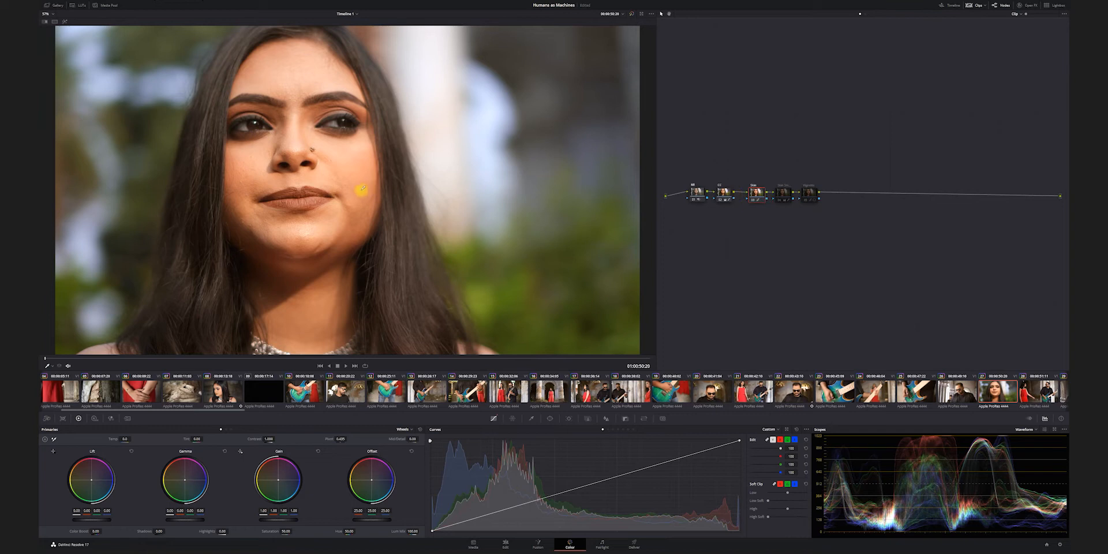
{"action": "left_click", "coordinate": [1026, 430]}
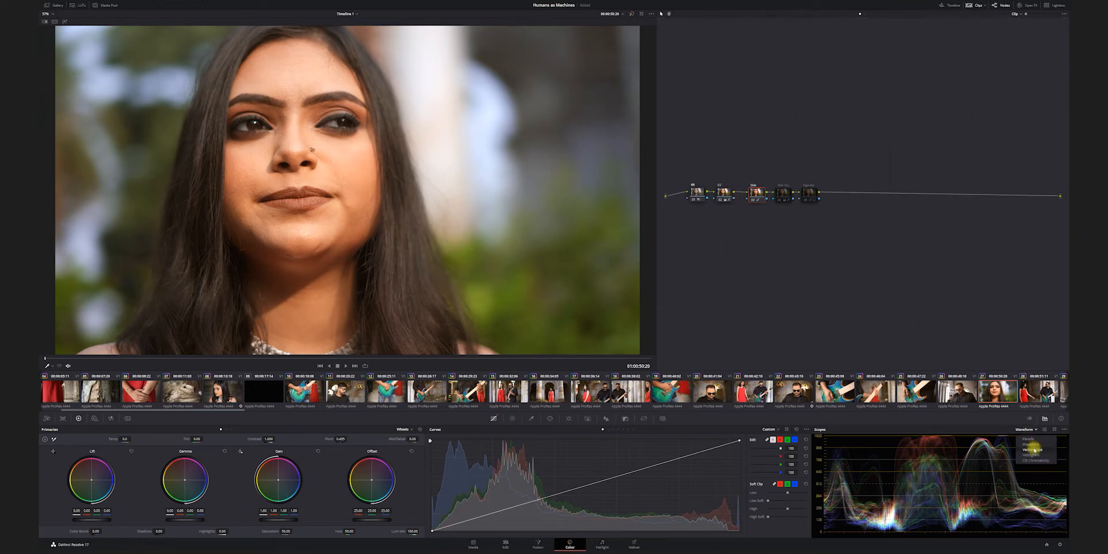
{"action": "left_click", "coordinate": [1033, 450]}
{"action": "key", "text": "ctrl+d"}
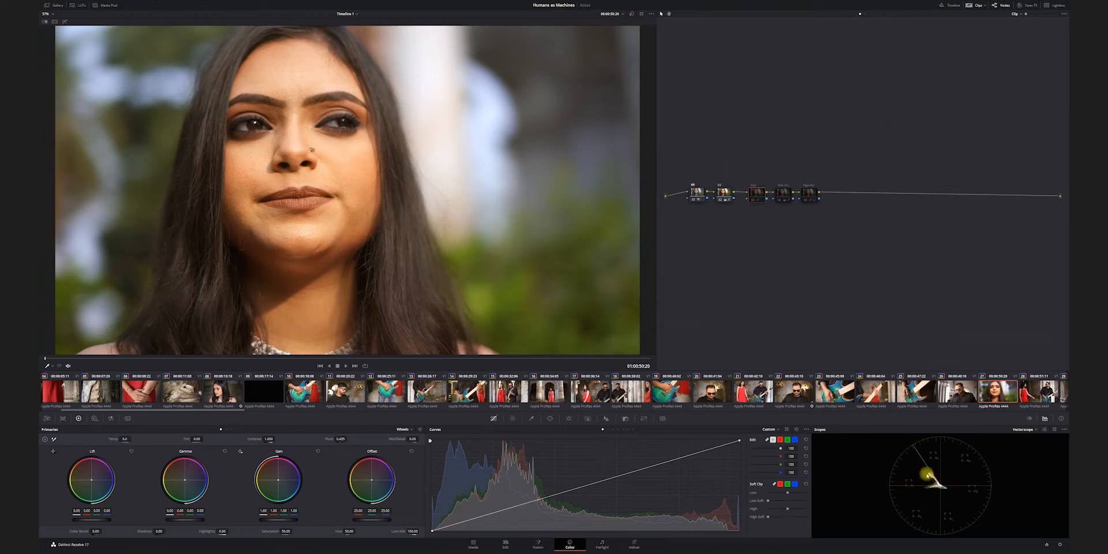
{"action": "key", "text": "ctrl+d"}
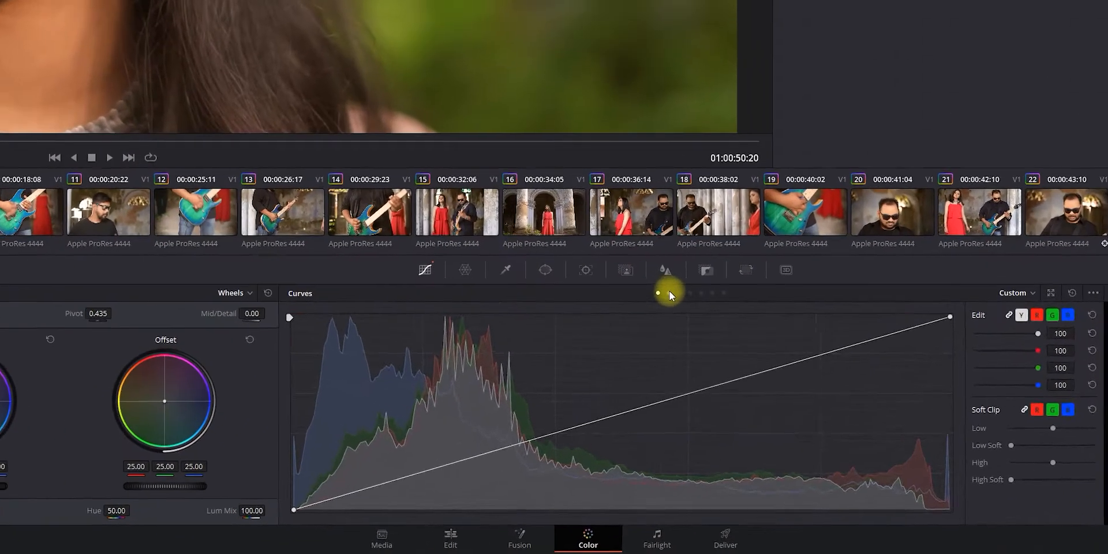
Step: Reset the Skin node's Hue Vs Hue curve and sample the skin tone on the woman's cheek
{"action": "left_click", "coordinate": [608, 429]}
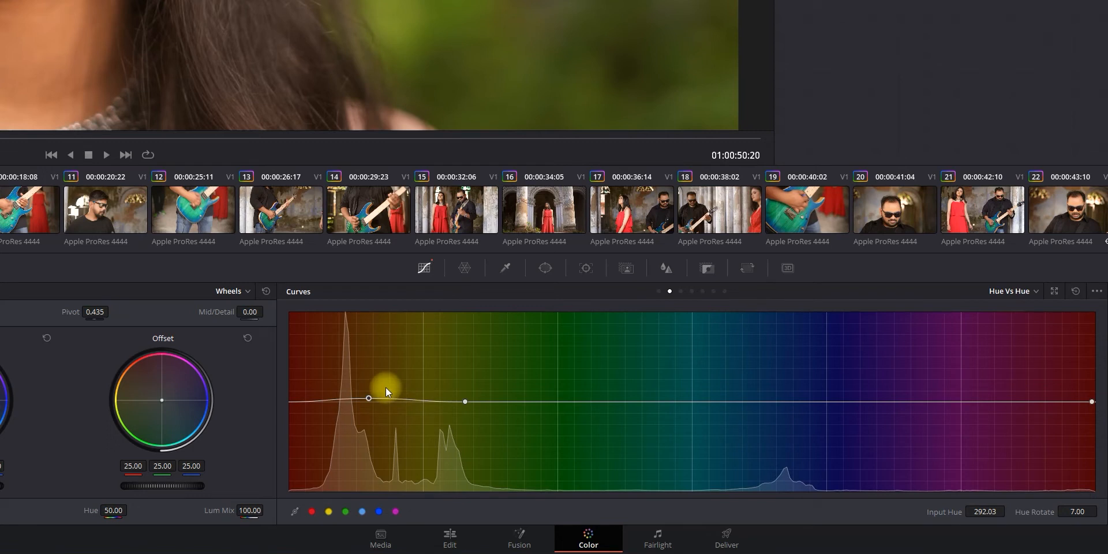
{"action": "left_click", "coordinate": [1076, 291]}
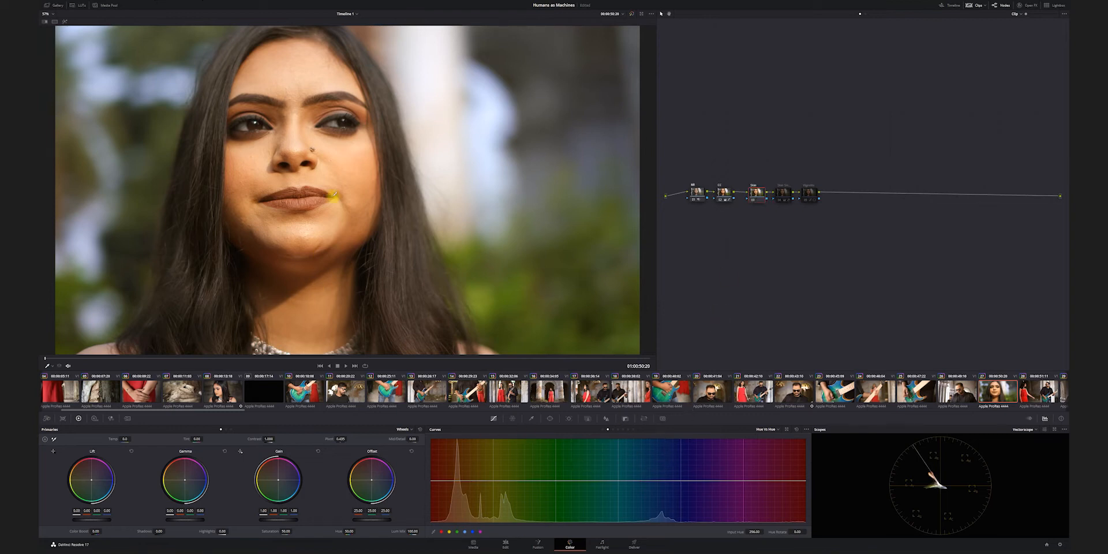
{"action": "left_click", "coordinate": [351, 174]}
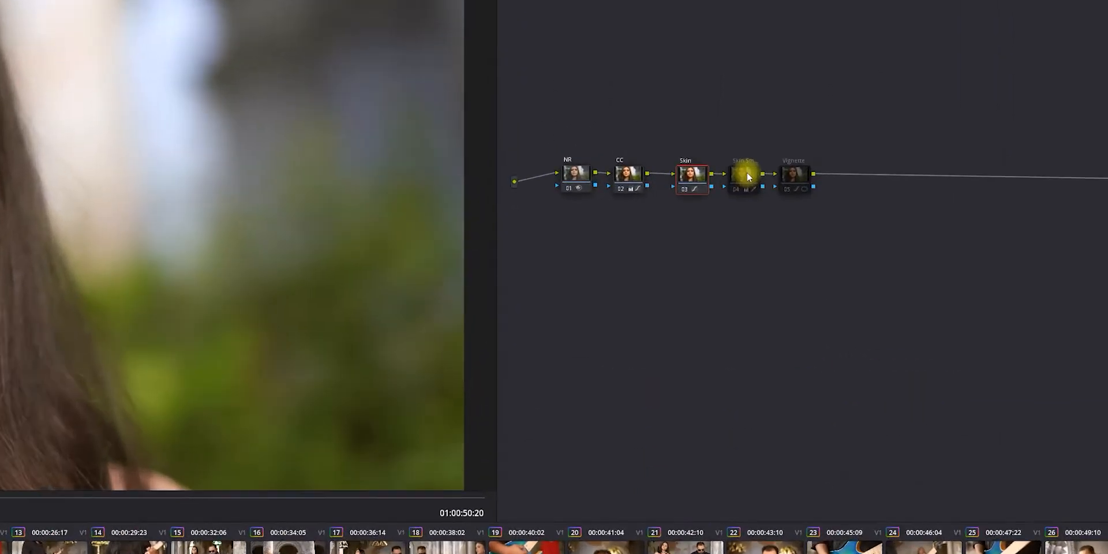
Step: Enable the skin smoothing node on the close-up shot and open its Qualifier settings
{"action": "left_click", "coordinate": [785, 191]}
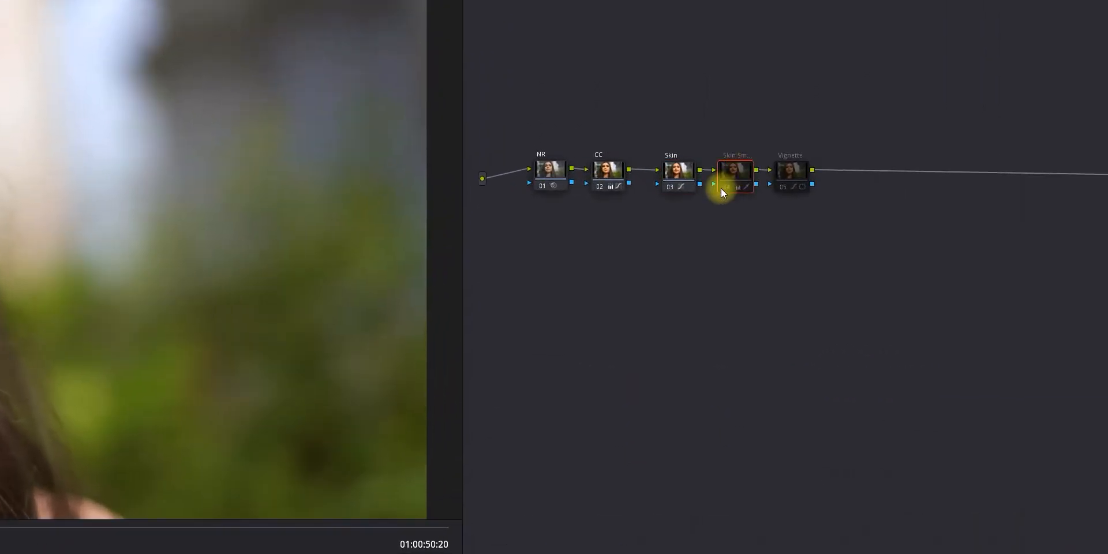
{"action": "left_click", "coordinate": [723, 188]}
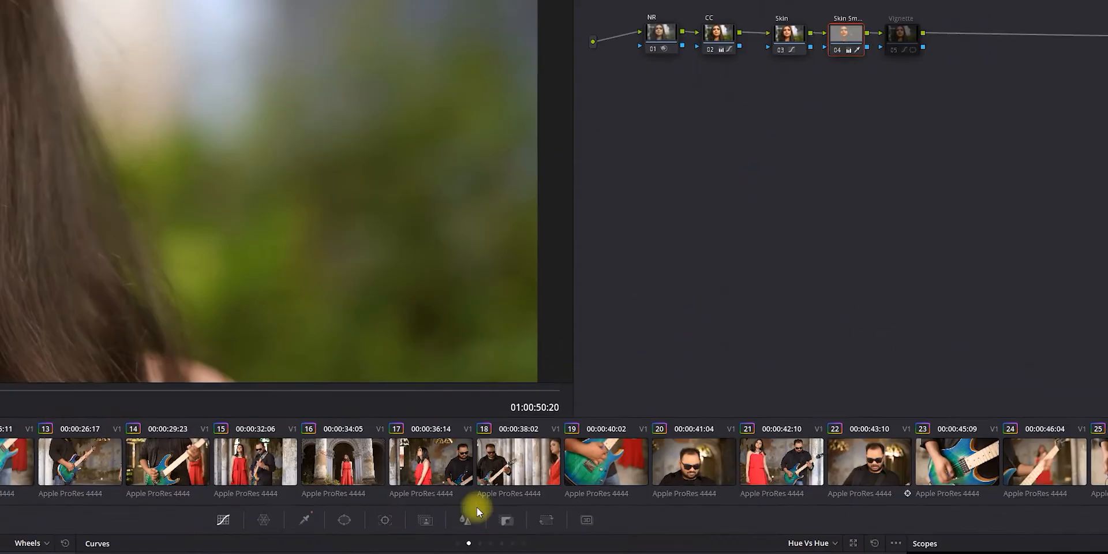
{"action": "left_click", "coordinate": [477, 507]}
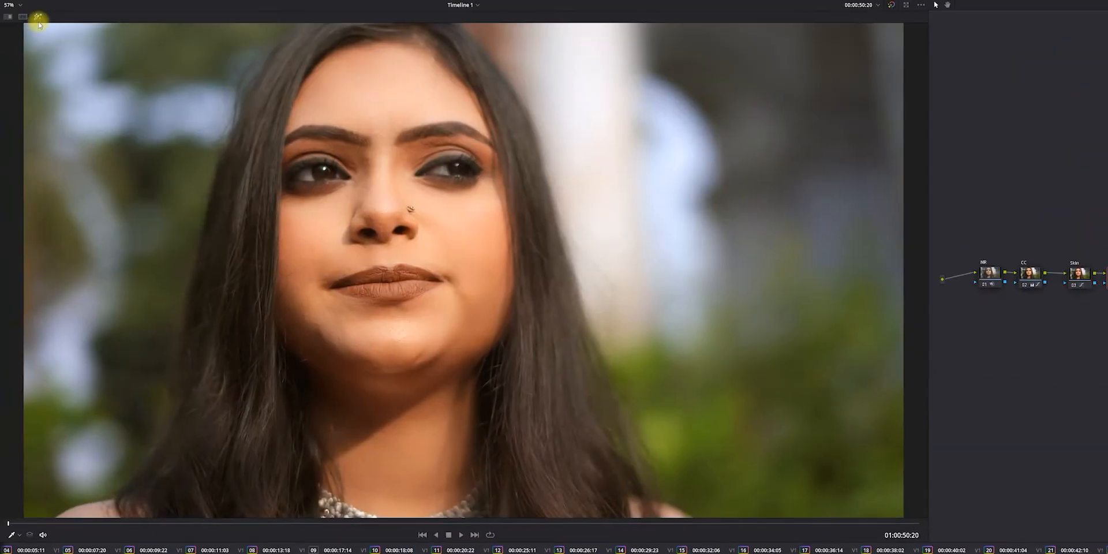
Step: Check the skin smoothing node's qualified area in highlight view and compare the image with the node off and on
{"action": "left_click", "coordinate": [37, 17]}
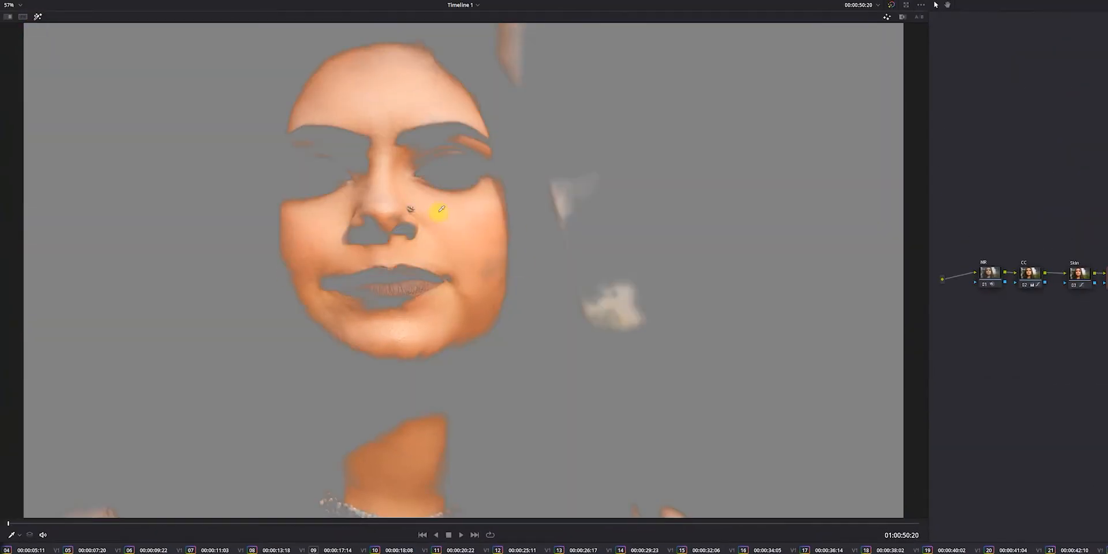
{"action": "left_click", "coordinate": [40, 21]}
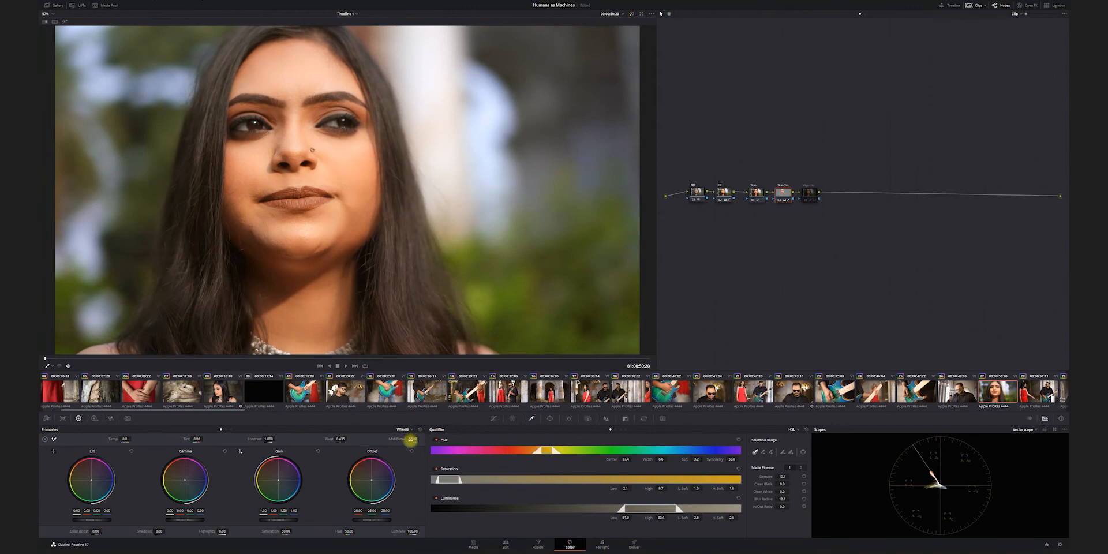
{"action": "left_click", "coordinate": [779, 201]}
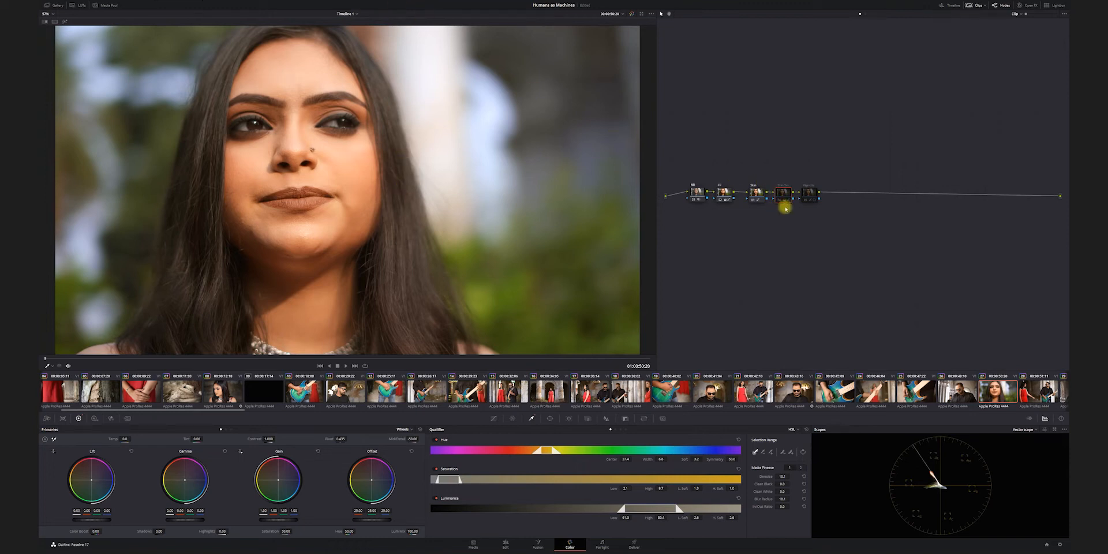
{"action": "key", "text": "ctrl+d"}
Step: Enable the Vignette node and show its complete circular window around the woman's face
{"action": "left_click", "coordinate": [811, 193]}
{"action": "key", "text": "ctrl+d"}
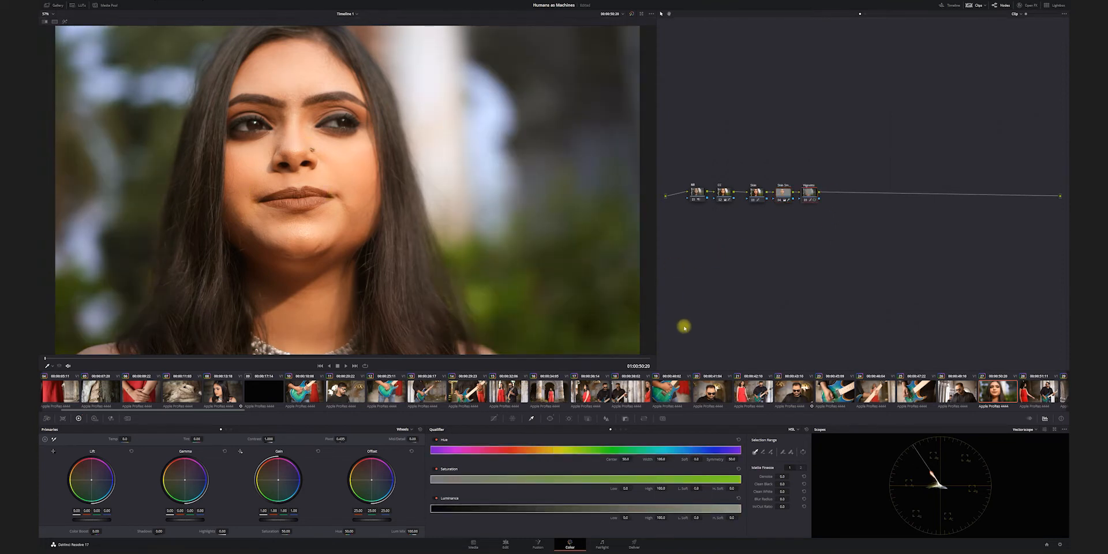
{"action": "left_click", "coordinate": [551, 418]}
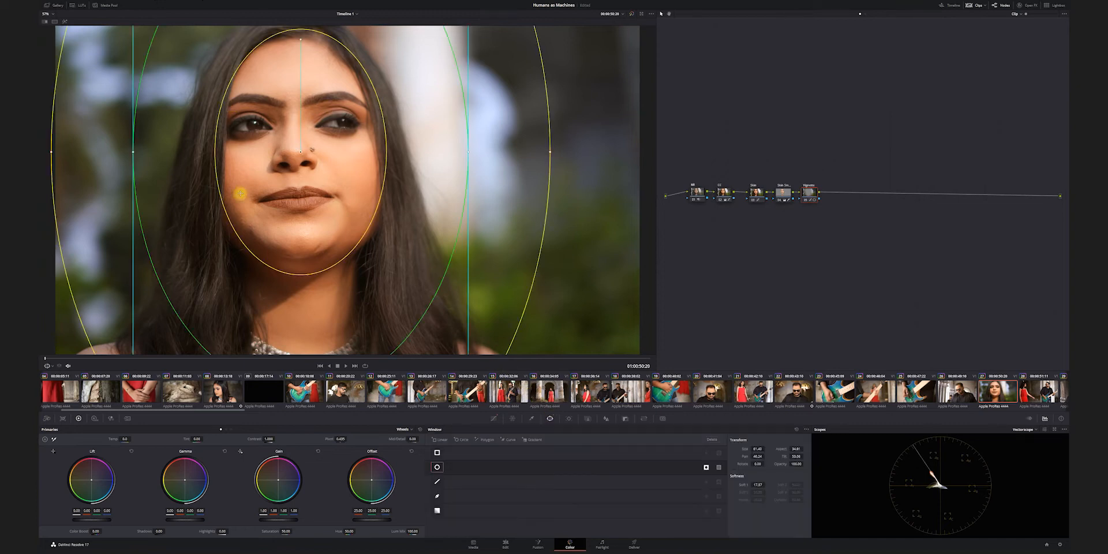
{"action": "scroll", "coordinate": [347, 176], "scroll_direction": "down", "scroll_amount": 4}
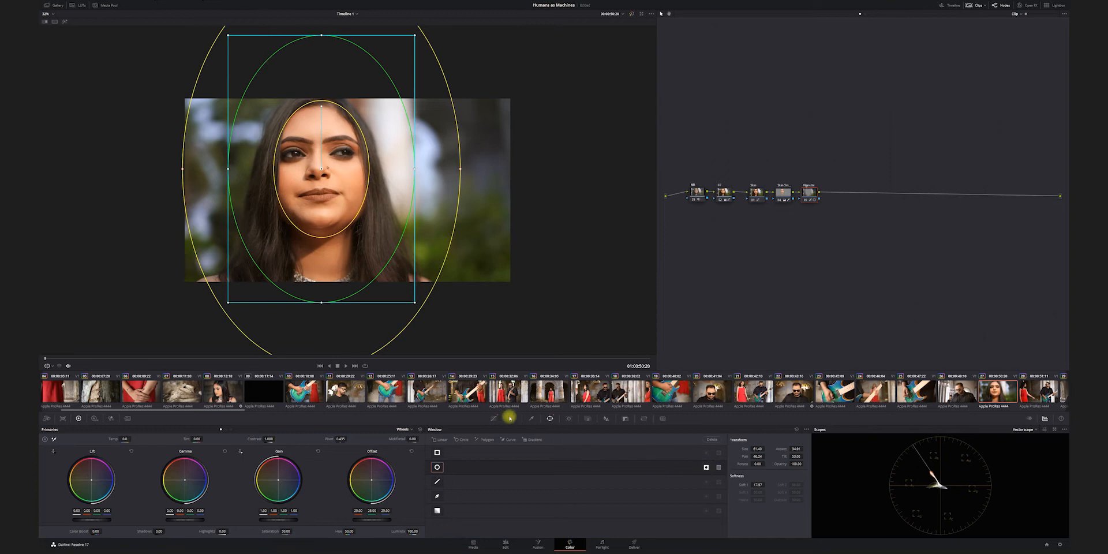
Step: Adjust the midtone point of the Vignette node's Custom curve and fit the image in the viewer
{"action": "left_click", "coordinate": [494, 418]}
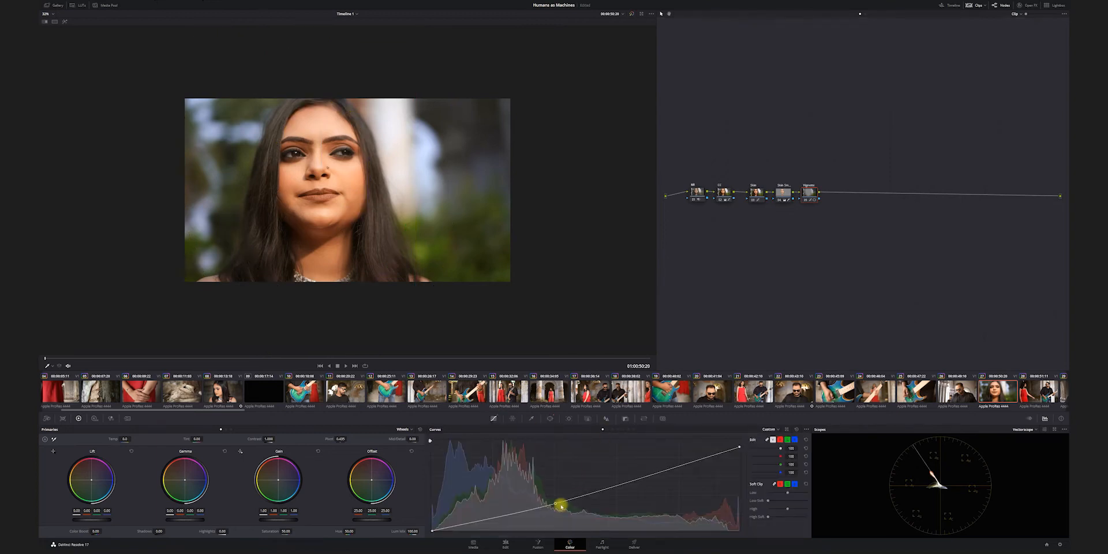
{"action": "mouse_move", "coordinate": [556, 504]}
{"action": "left_mouse_down"}
{"action": "mouse_move", "coordinate": [549, 492]}
{"action": "mouse_move", "coordinate": [556, 504]}
{"action": "left_mouse_up"}
{"action": "key", "text": "shift+z"}
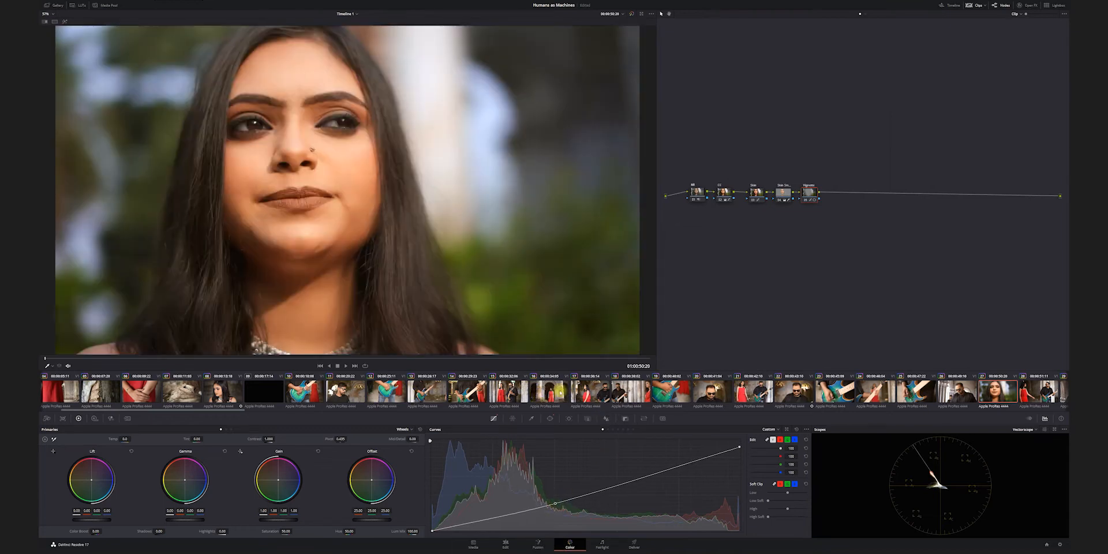
Step: Select the wide shot of the woman in red at 01:00:34:05 and disable the nodes following NR
{"action": "left_click", "coordinate": [553, 389]}
{"action": "left_click_drag", "start_coordinate": [830, 157], "coordinate": [693, 220]}
{"action": "key", "text": "ctrl+d"}
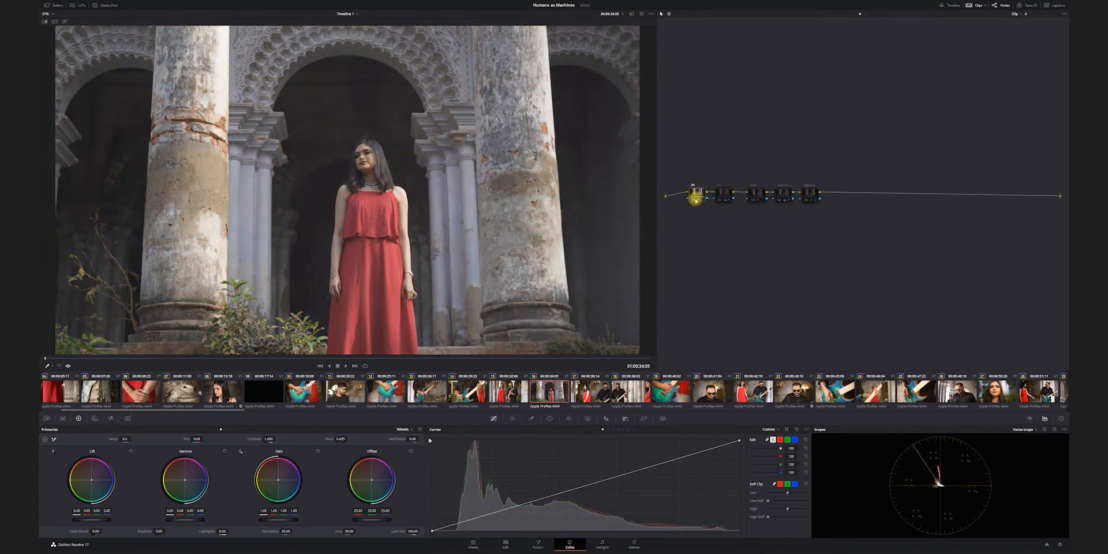
Step: Enable the CC node on the wide shot and switch the scopes to Waveform
{"action": "left_click", "coordinate": [725, 192]}
{"action": "left_click", "coordinate": [720, 199]}
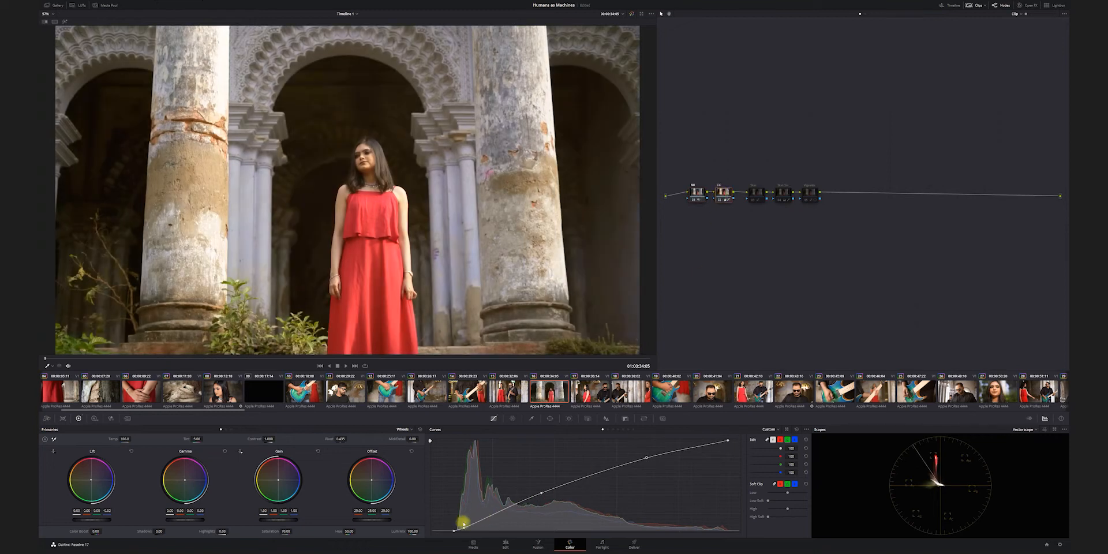
{"action": "left_click", "coordinate": [1024, 429]}
{"action": "left_click", "coordinate": [1033, 445]}
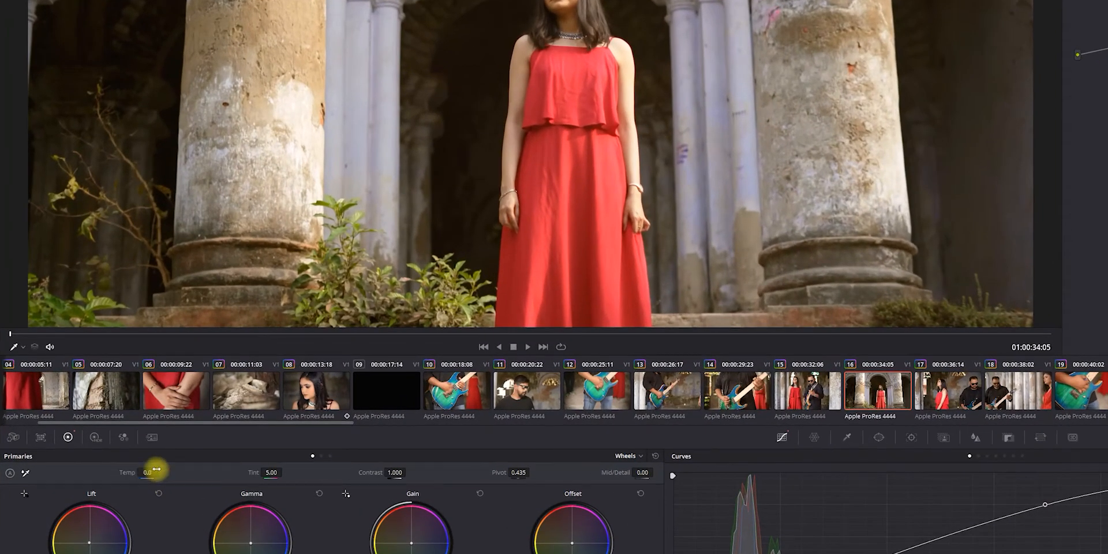
Step: Select the third node on the wide shot and switch the scopes to Vectorscope
{"action": "left_click", "coordinate": [150, 472]}
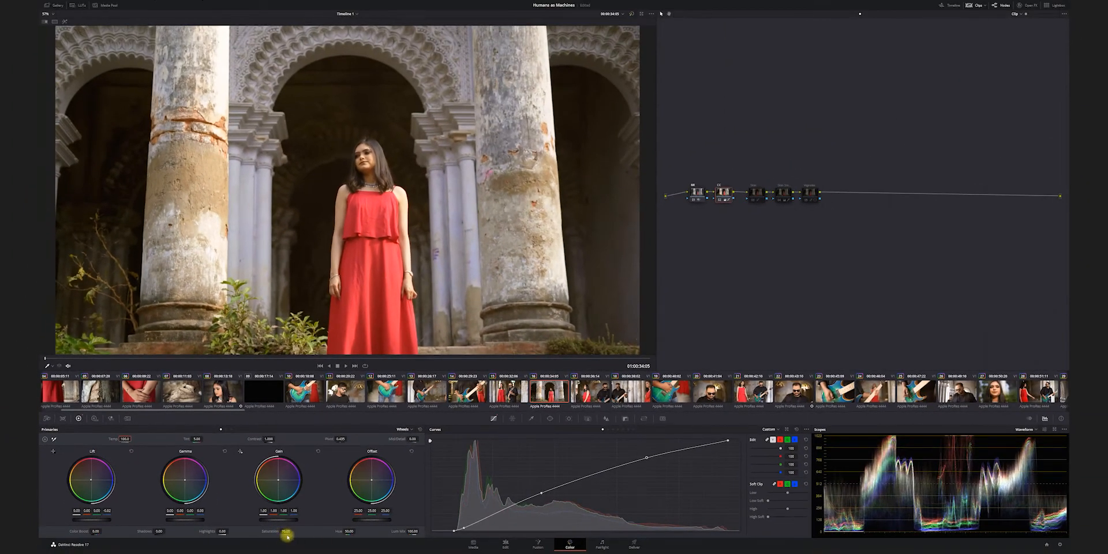
{"action": "left_click", "coordinate": [761, 192]}
{"action": "left_click", "coordinate": [1026, 429]}
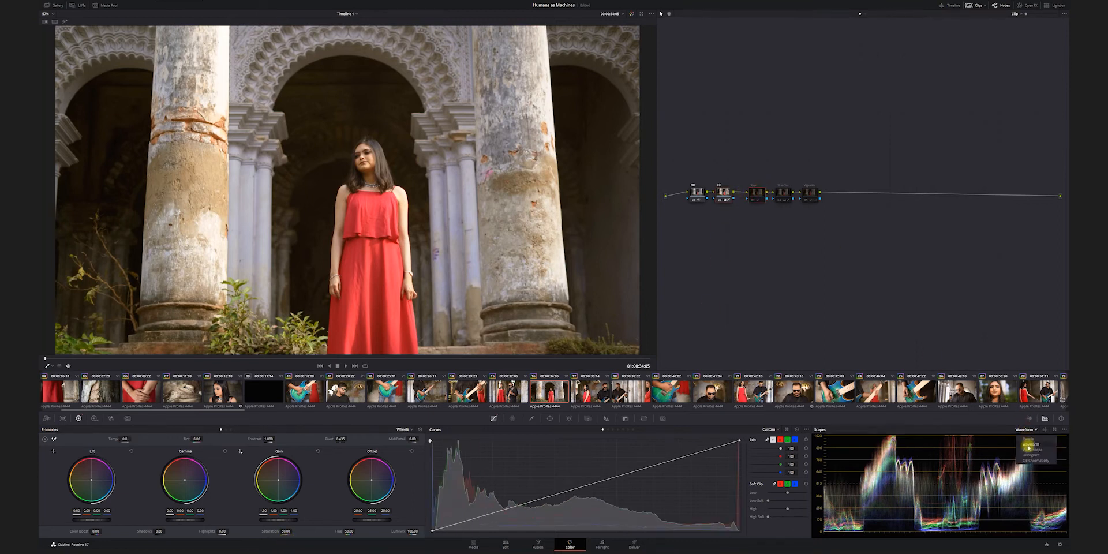
{"action": "left_click", "coordinate": [1031, 450]}
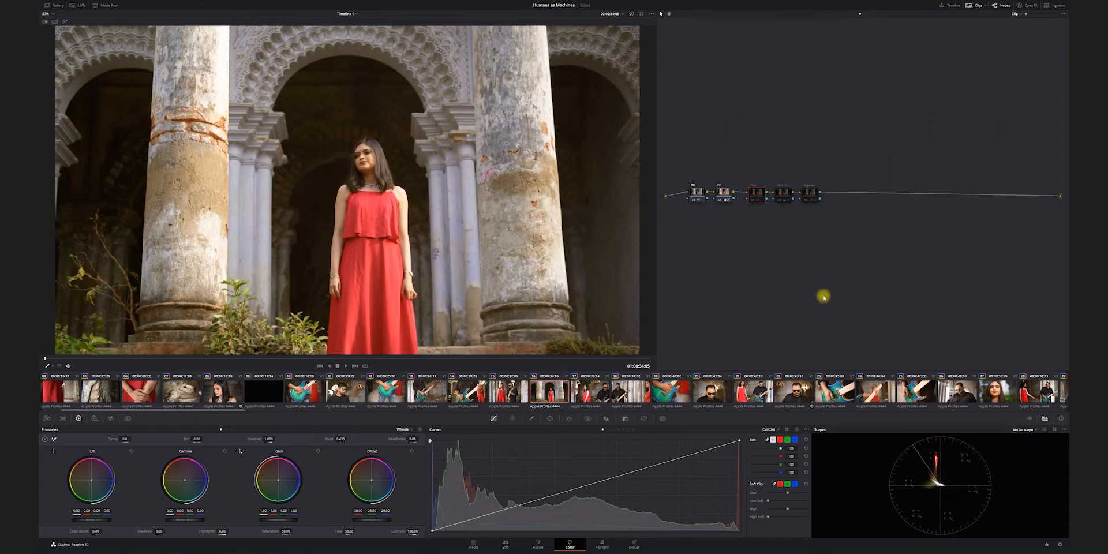
Step: Enable the third node, the fourth node and the Vignette node on the wide shot
{"action": "left_click", "coordinate": [751, 201]}
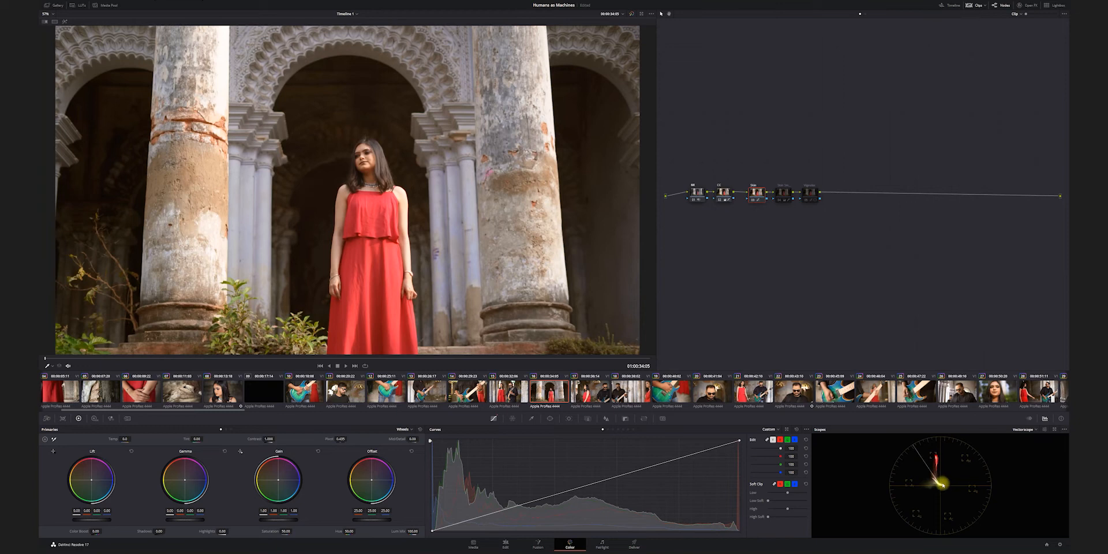
{"action": "key", "text": "ctrl+d"}
{"action": "left_click", "coordinate": [785, 195]}
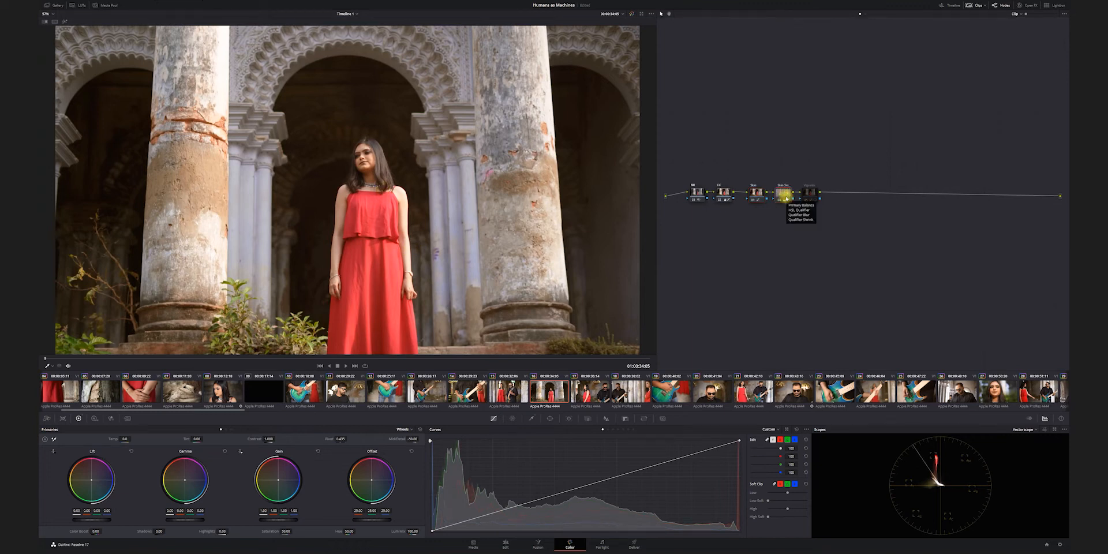
{"action": "left_click", "coordinate": [811, 193]}
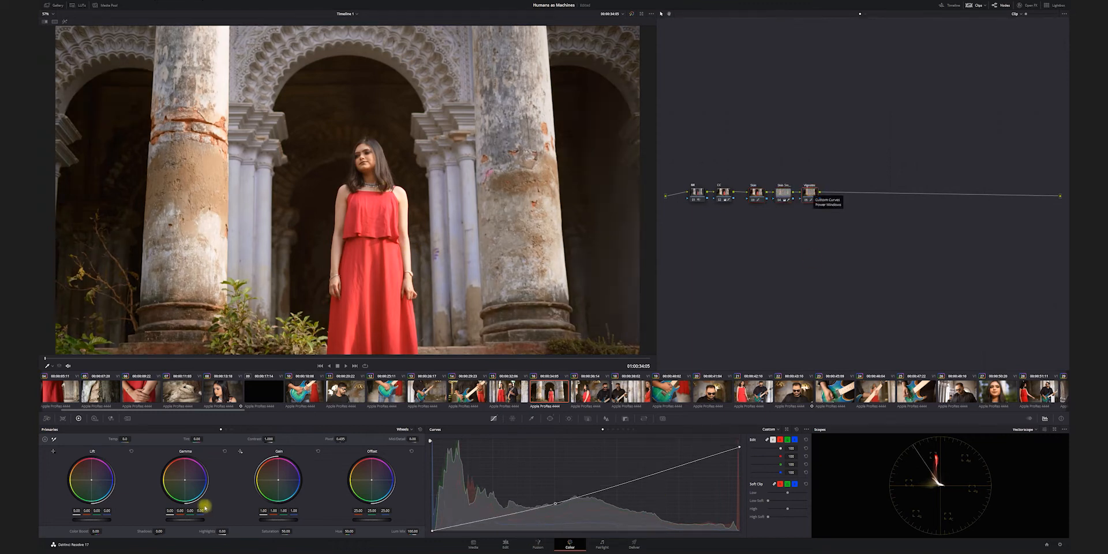
Step: Select the close-up of the woman at 01:00:13:18 and disable all of its nodes
{"action": "left_click", "coordinate": [224, 391]}
{"action": "left_click_drag", "start_coordinate": [901, 157], "coordinate": [663, 237]}
{"action": "key", "text": "ctrl+d"}
{"action": "left_click", "coordinate": [694, 195]}
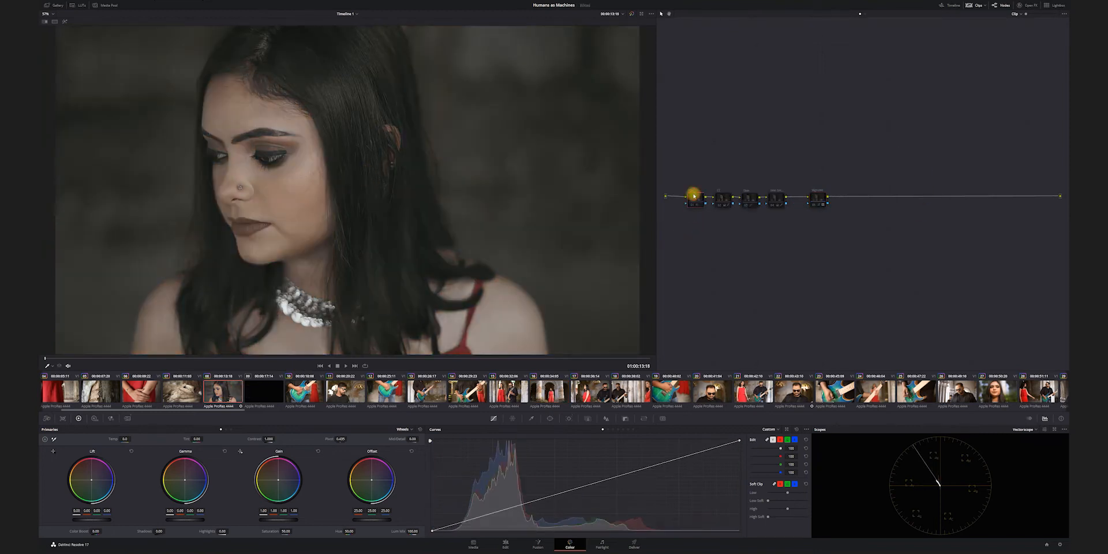
Step: Enable the NR and CC nodes on the woman's close-up
{"action": "left_click", "coordinate": [697, 200]}
{"action": "left_click", "coordinate": [724, 200]}
{"action": "key", "text": "ctrl+d"}
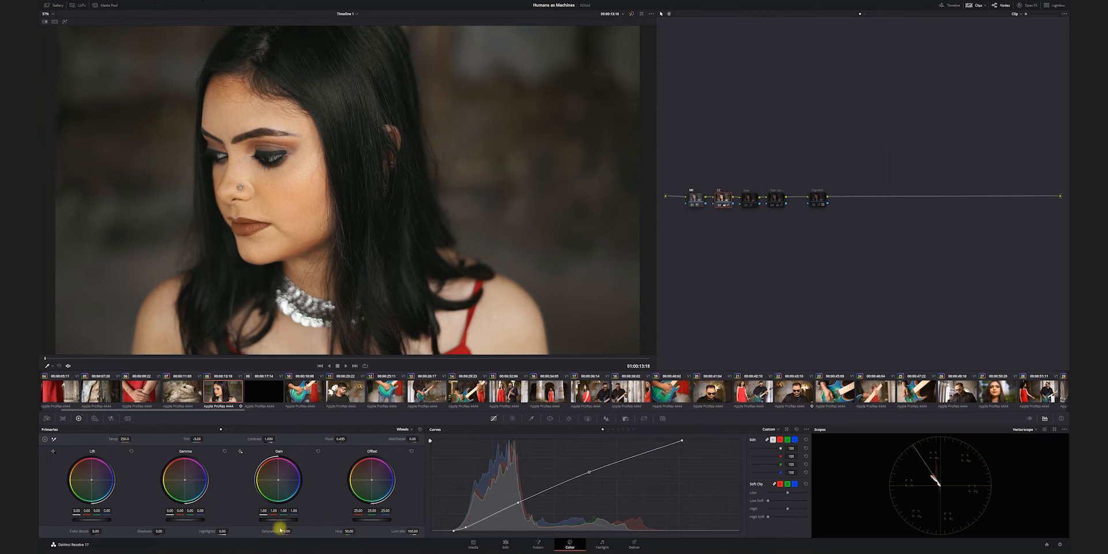
Step: Enable the third and fourth nodes on the woman's close-up
{"action": "left_click", "coordinate": [751, 201]}
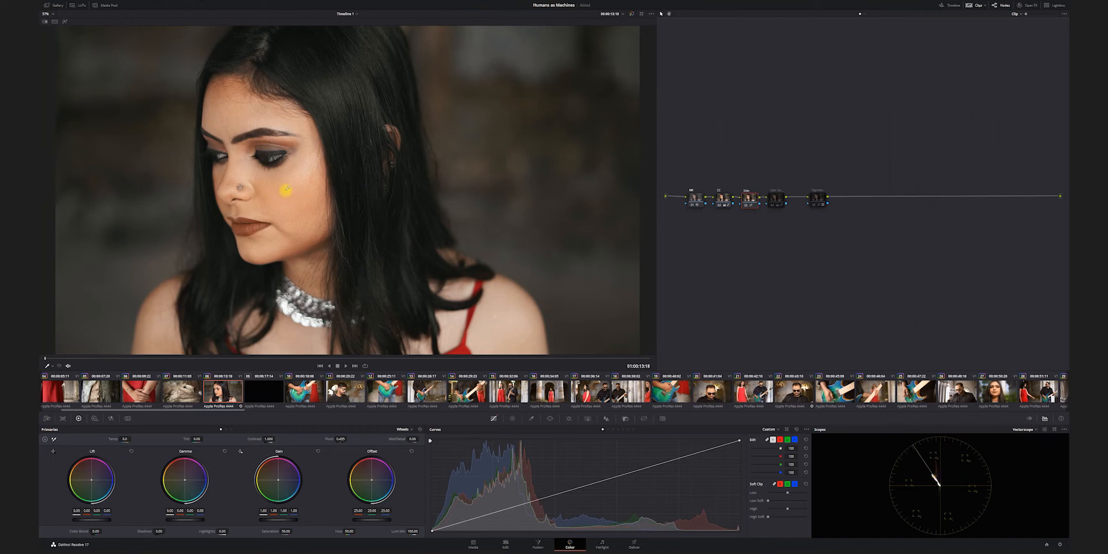
{"action": "left_click", "coordinate": [776, 197]}
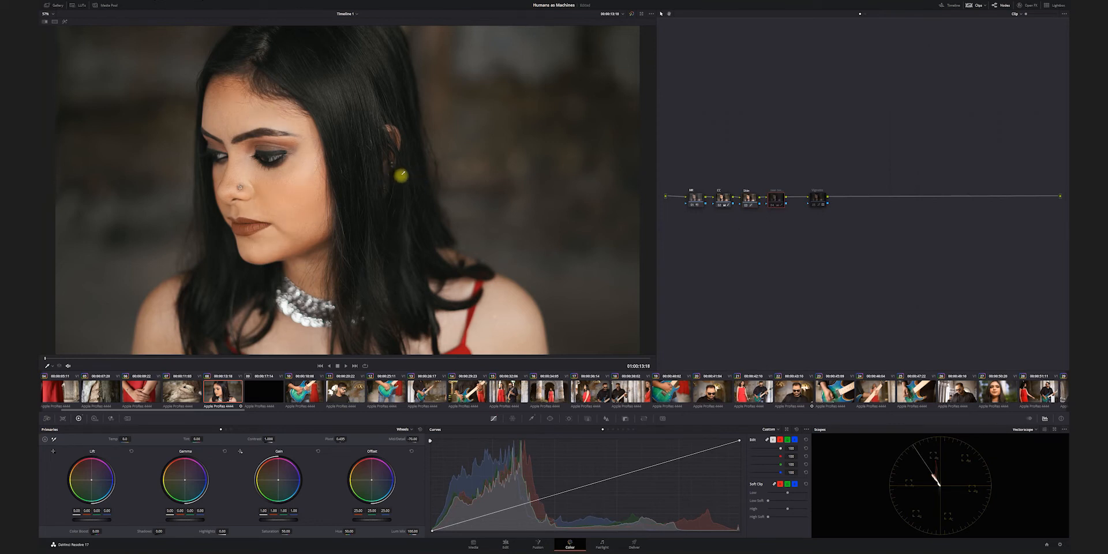
{"action": "key", "text": "ctrl+d"}
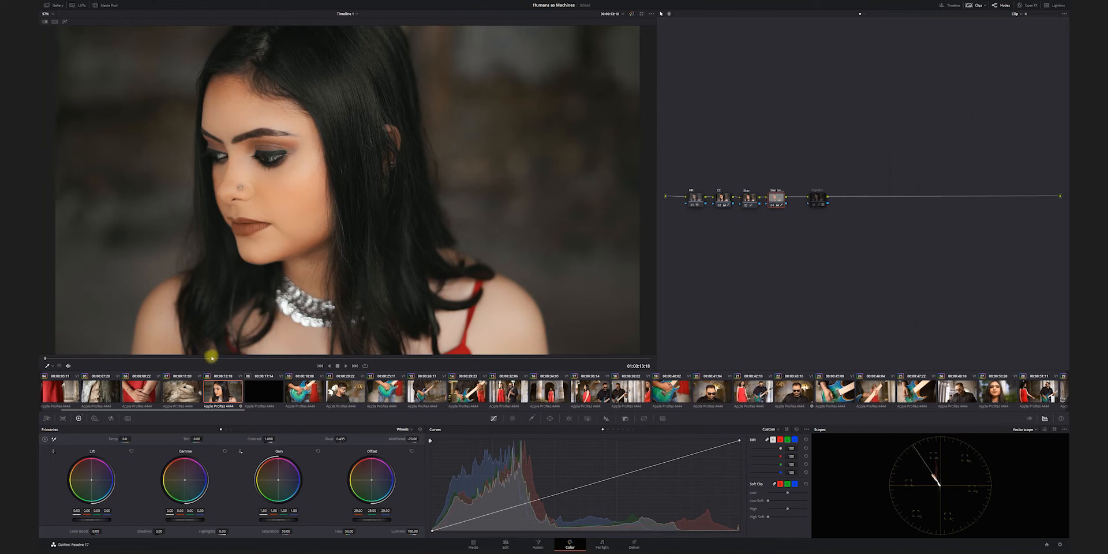
Step: Move the playhead to 01:00:16:13 in the close-up and enable its Vignette node
{"action": "left_click_drag", "start_coordinate": [225, 359], "coordinate": [490, 358]}
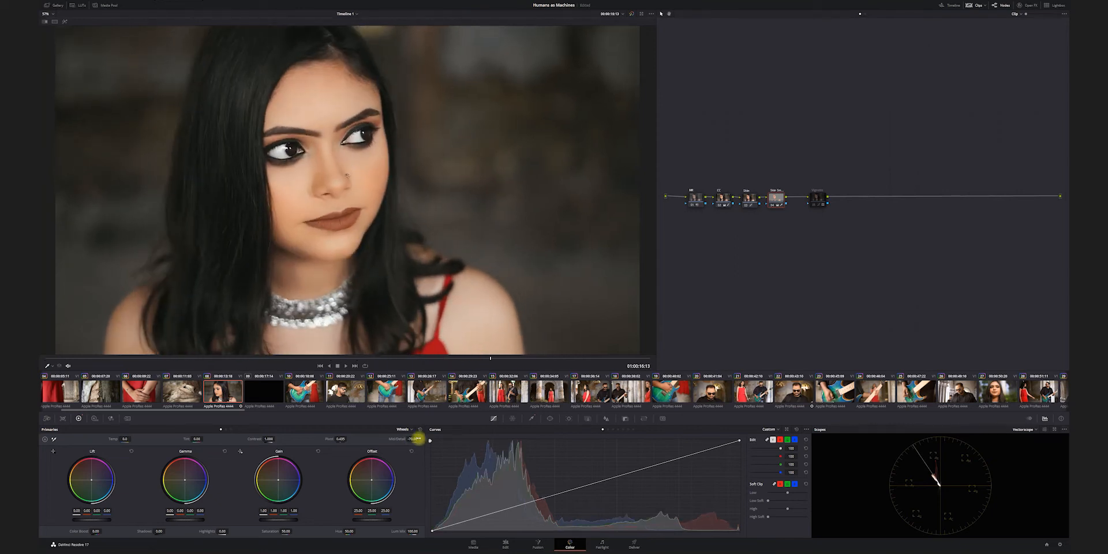
{"action": "left_click", "coordinate": [820, 197]}
{"action": "key", "text": "ctrl+d"}
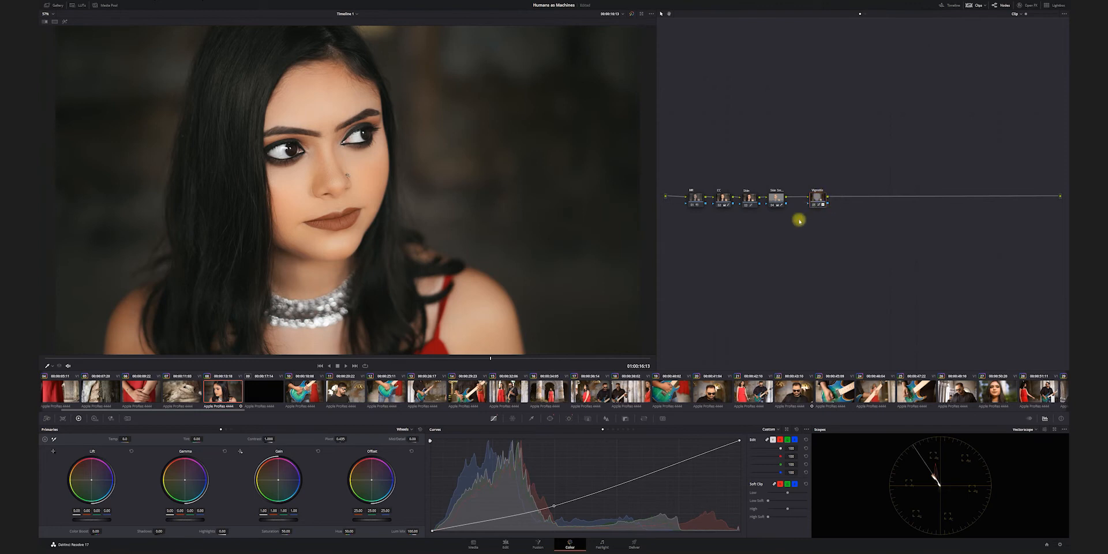
Step: Select the shot of the guitarist with the blue guitar at 01:00:57:05 and disable all of its nodes
{"action": "scroll", "coordinate": [594, 395], "scroll_direction": "down", "scroll_amount": 5}
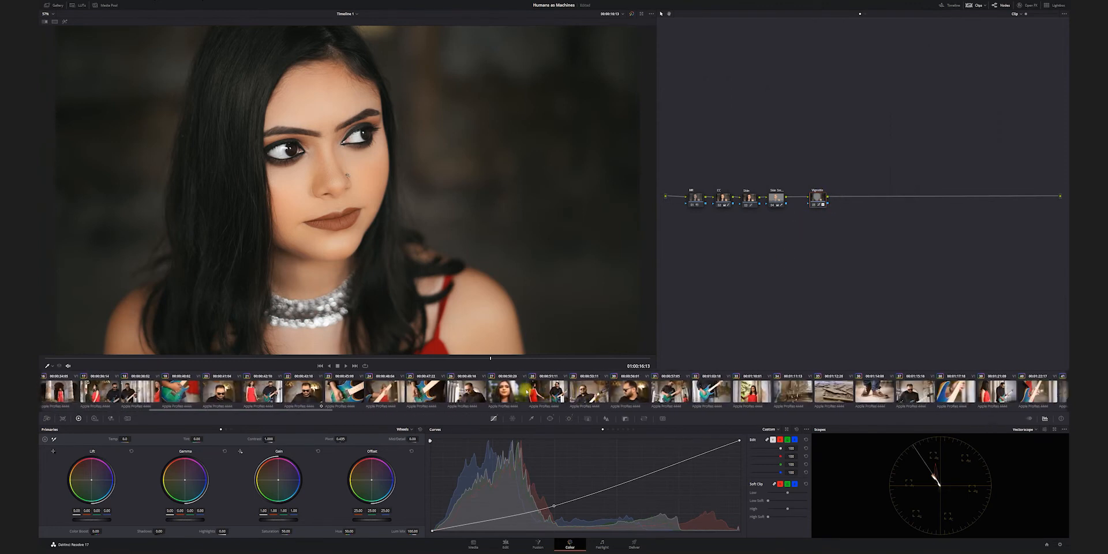
{"action": "scroll", "coordinate": [470, 393], "scroll_direction": "down", "scroll_amount": 2}
{"action": "left_click", "coordinate": [459, 394]}
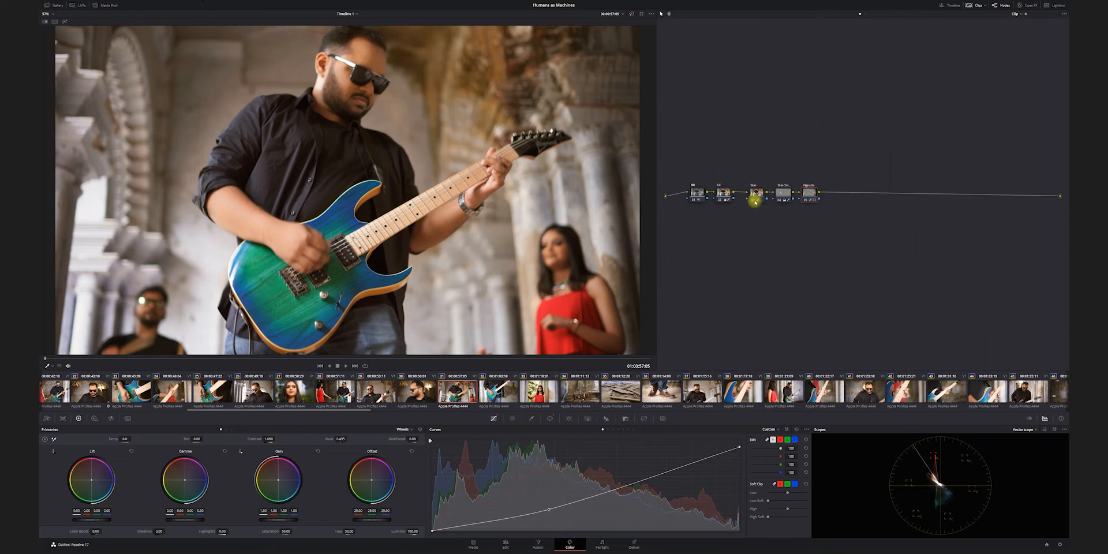
{"action": "left_click_drag", "start_coordinate": [911, 144], "coordinate": [681, 225]}
{"action": "key", "text": "ctrl+d"}
Step: Re-enable the guitarist shot's nodes one after another, from NR through Vignette
{"action": "key", "text": "ctrl+d"}
{"action": "left_click", "coordinate": [720, 191]}
{"action": "key", "text": "ctrl+d"}
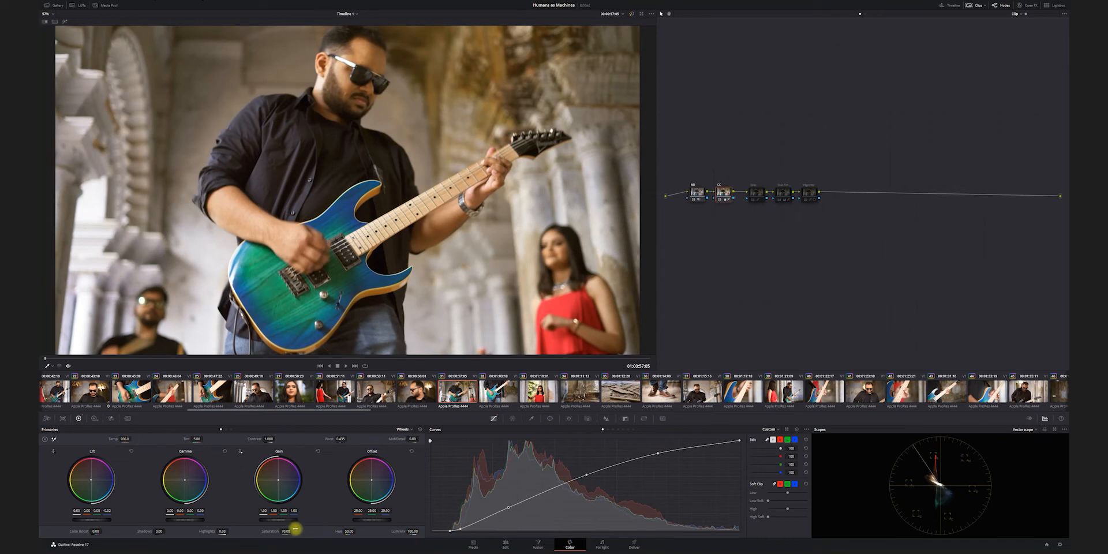
{"action": "left_click", "coordinate": [757, 193]}
{"action": "left_click", "coordinate": [778, 194]}
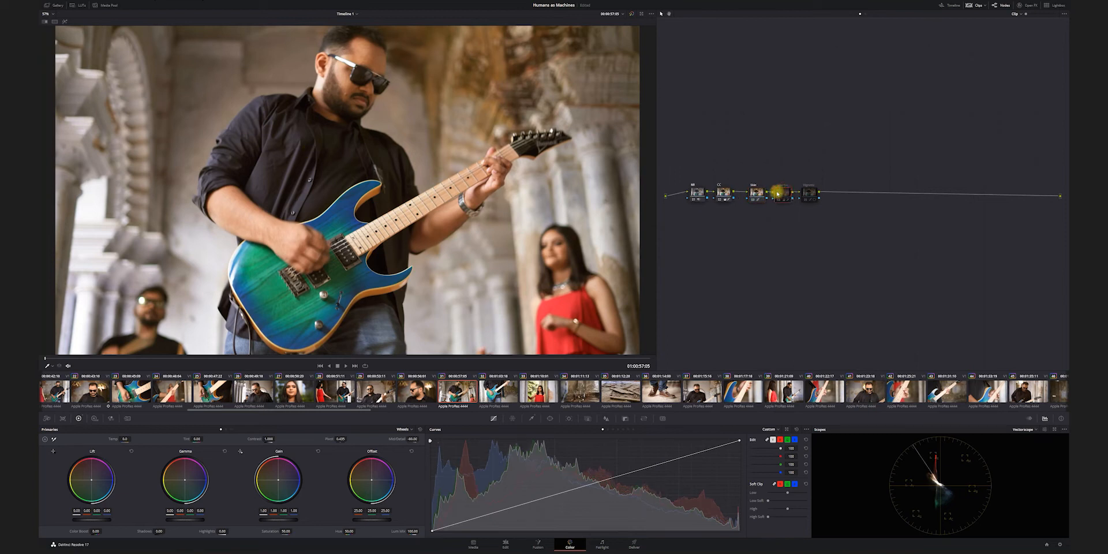
{"action": "left_click", "coordinate": [814, 196]}
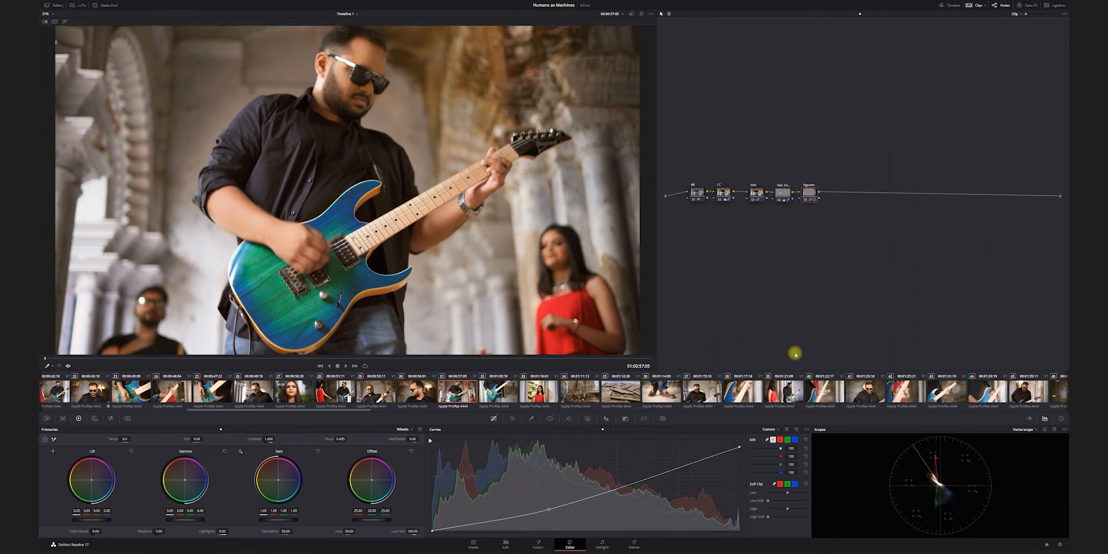
Step: Select the shot of the woman in red at 01:01:10:01 and compare it with and without its grade
{"action": "left_click", "coordinate": [499, 388]}
{"action": "left_click", "coordinate": [551, 396]}
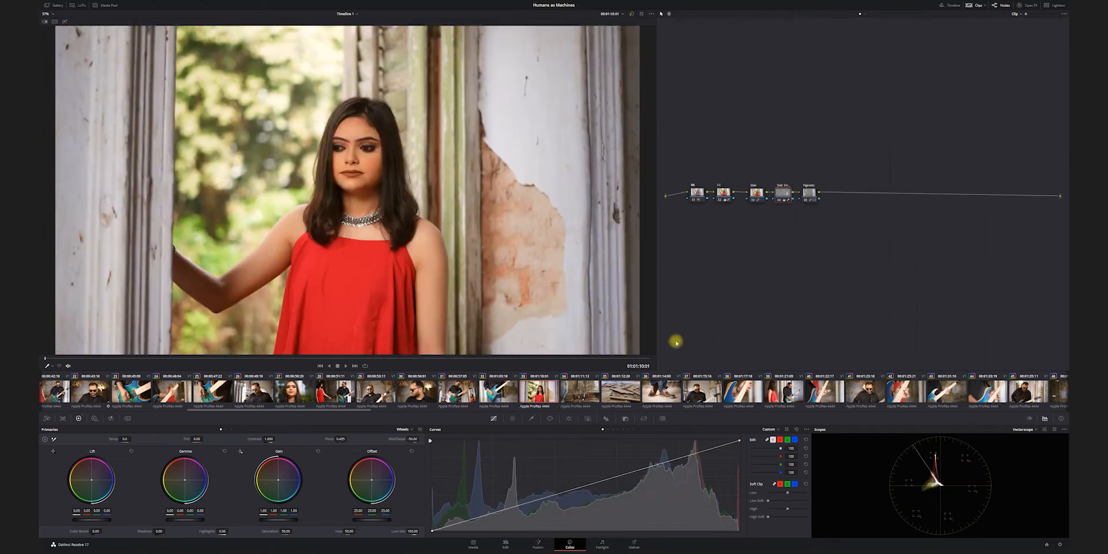
{"action": "key", "text": "alt+d"}
{"action": "key", "text": "alt+d"}
Step: On the Edit page, move the playhead to 01:00:38:01 and enable the long adjustment clip on Video 2
{"action": "left_click", "coordinate": [506, 545]}
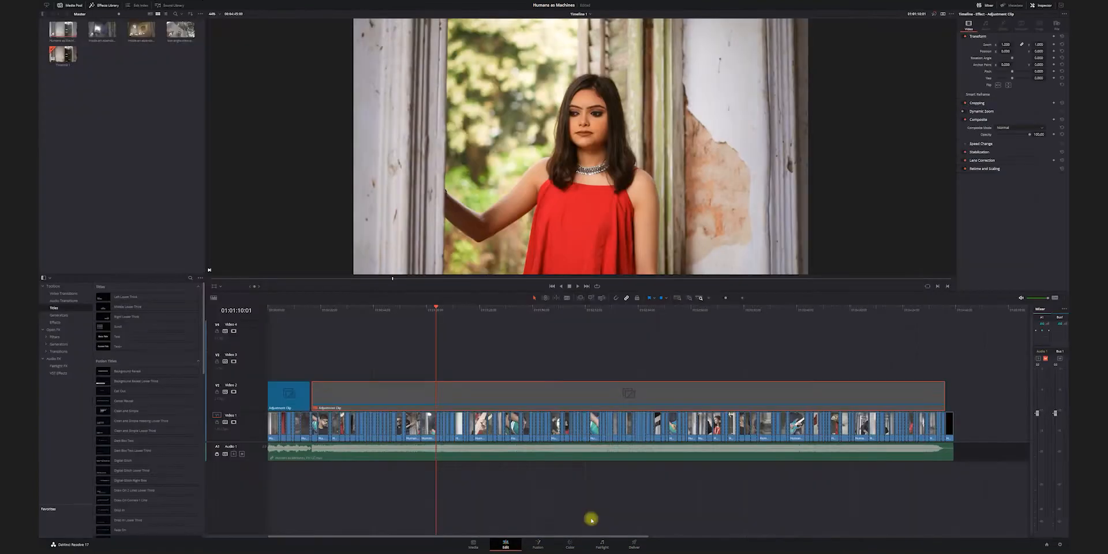
{"action": "left_click", "coordinate": [318, 311]}
{"action": "left_click_drag", "start_coordinate": [319, 313], "coordinate": [359, 312]}
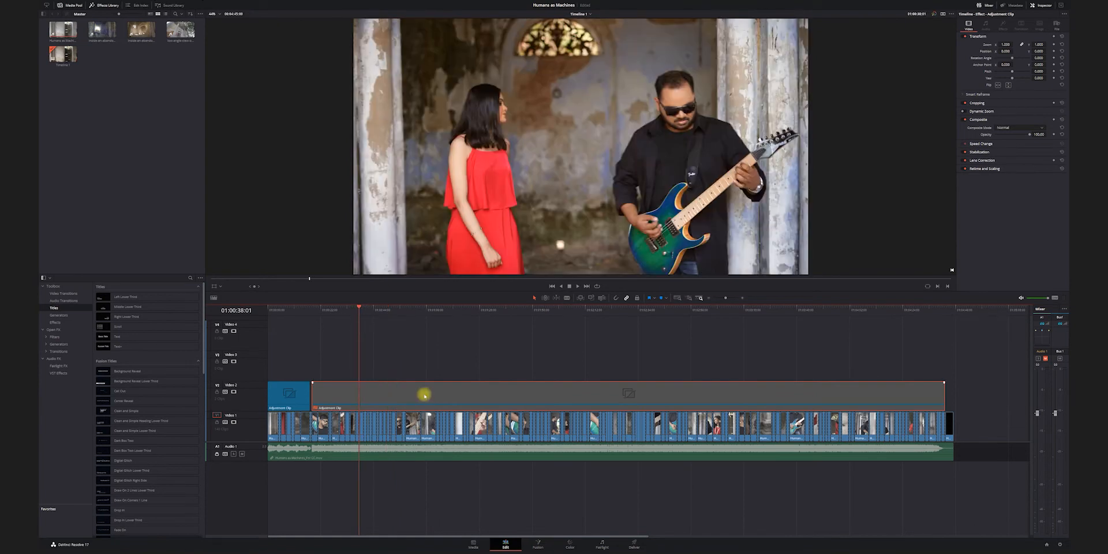
{"action": "key", "text": "d"}
{"action": "left_click", "coordinate": [602, 244]}
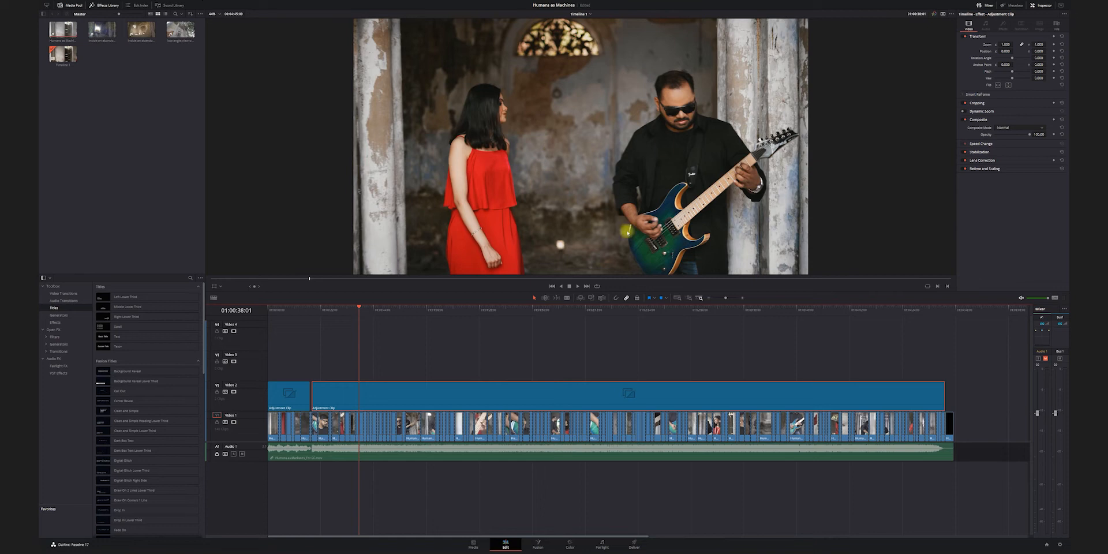
Step: Open the adjustment clip's grade on the Color page and move the playhead to 01:03:08:11
{"action": "left_click", "coordinate": [576, 538]}
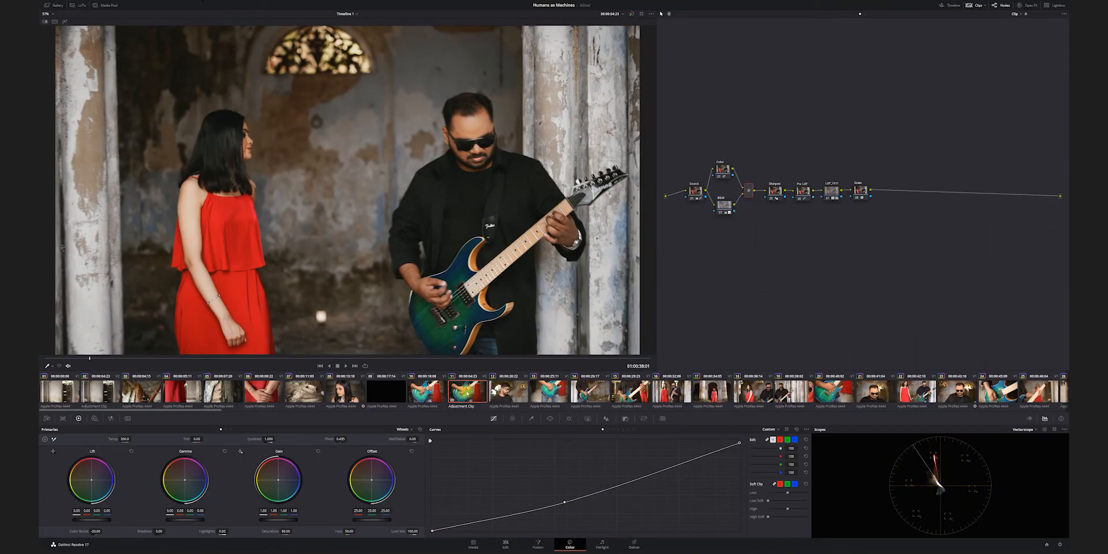
{"action": "left_click_drag", "start_coordinate": [963, 98], "coordinate": [663, 309]}
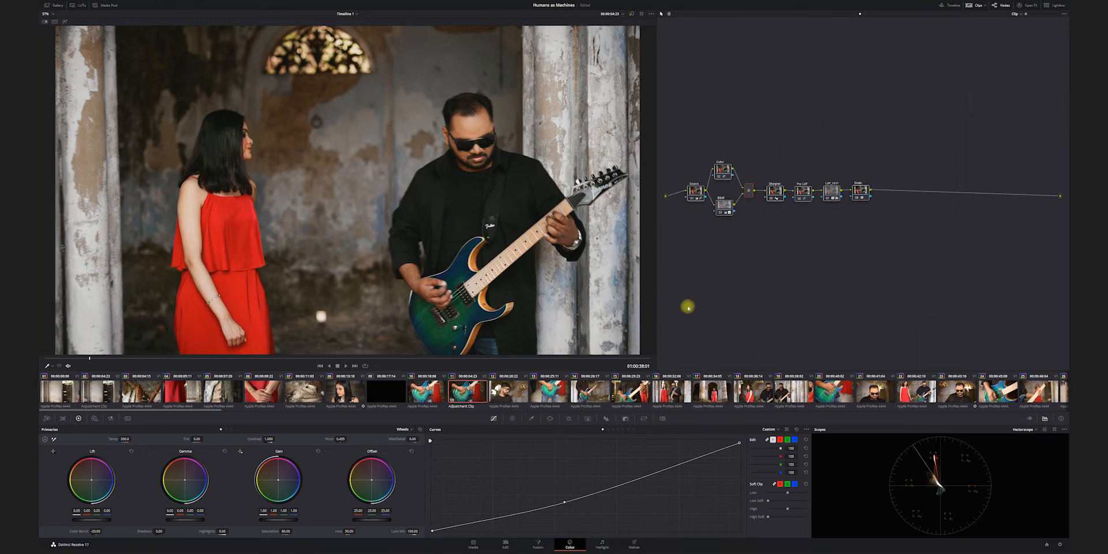
{"action": "left_click_drag", "start_coordinate": [89, 359], "coordinate": [351, 362]}
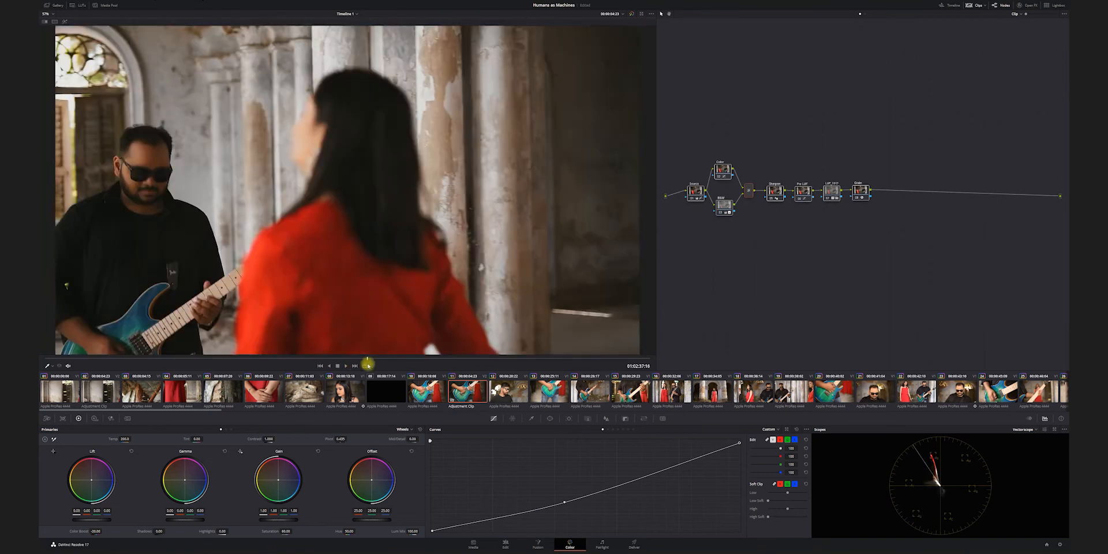
{"action": "left_click_drag", "start_coordinate": [374, 364], "coordinate": [436, 366]}
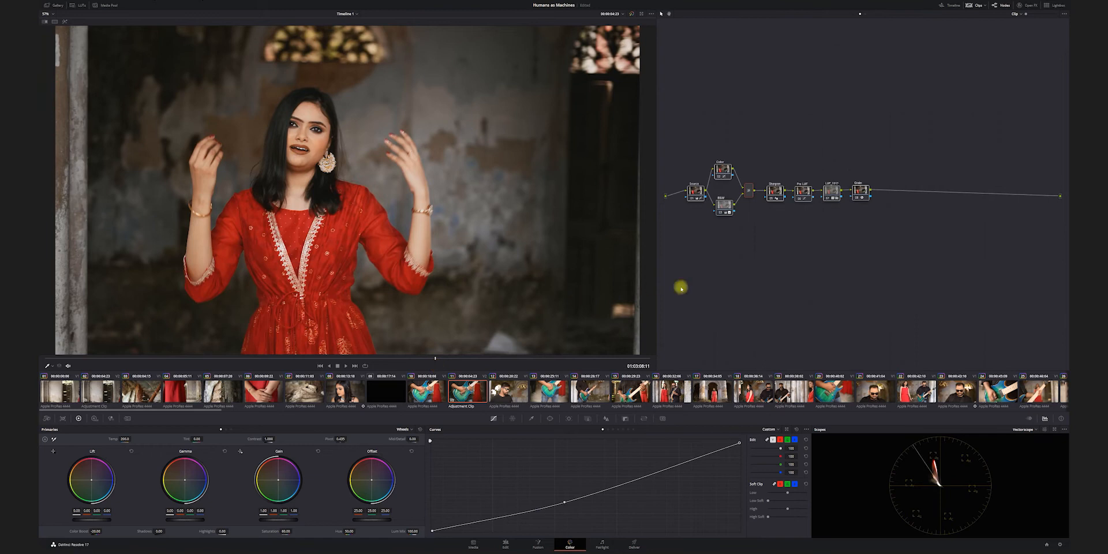
Step: Disable all of the adjustment clip's nodes and enable only the first one
{"action": "left_click_drag", "start_coordinate": [947, 136], "coordinate": [660, 274]}
{"action": "key", "text": "ctrl+d"}
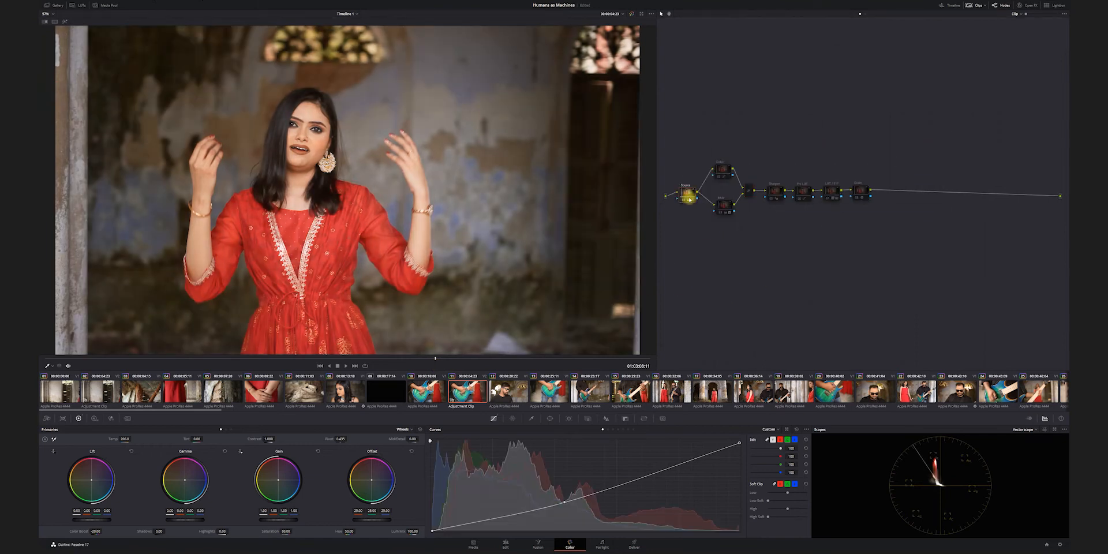
{"action": "key", "text": "ctrl+d"}
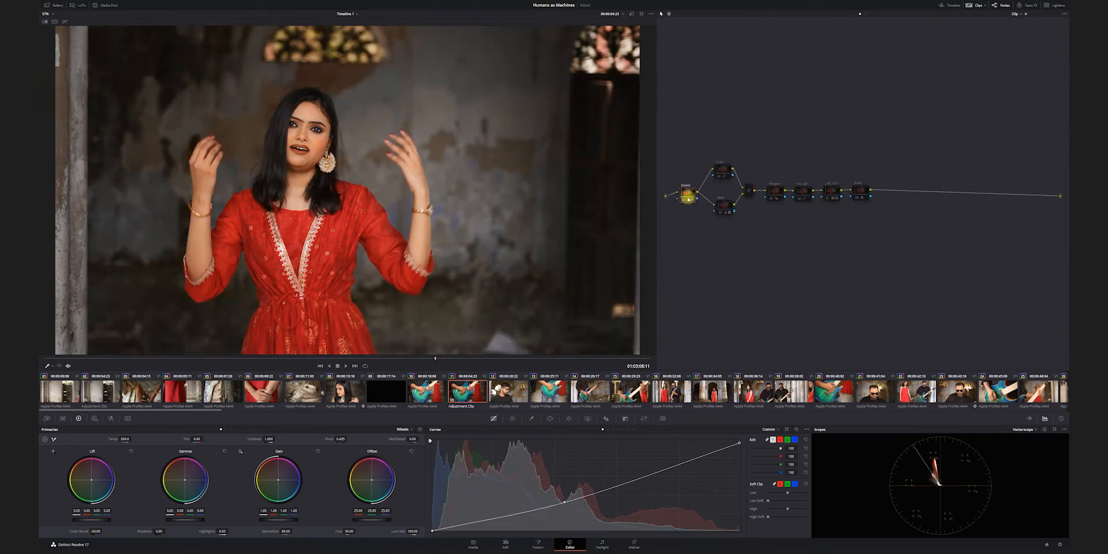
{"action": "left_click", "coordinate": [285, 534]}
Step: Enable the Color node and the parallel B&W node in the adjustment clip's layer structure
{"action": "left_click", "coordinate": [751, 210]}
{"action": "key", "text": "ctrl+d"}
{"action": "left_click", "coordinate": [721, 171]}
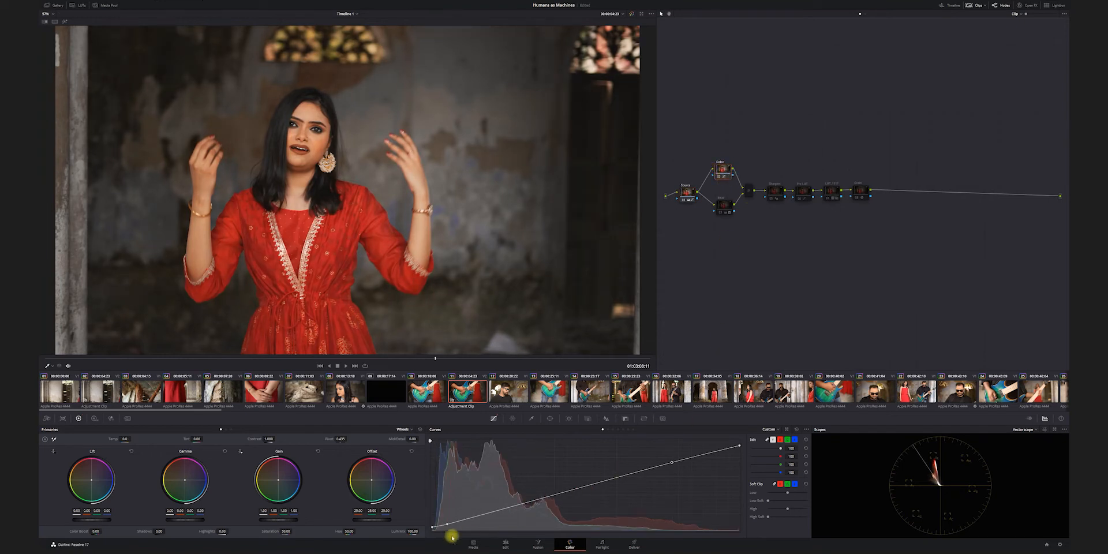
{"action": "left_click", "coordinate": [725, 207]}
{"action": "key", "text": "ctrl+d"}
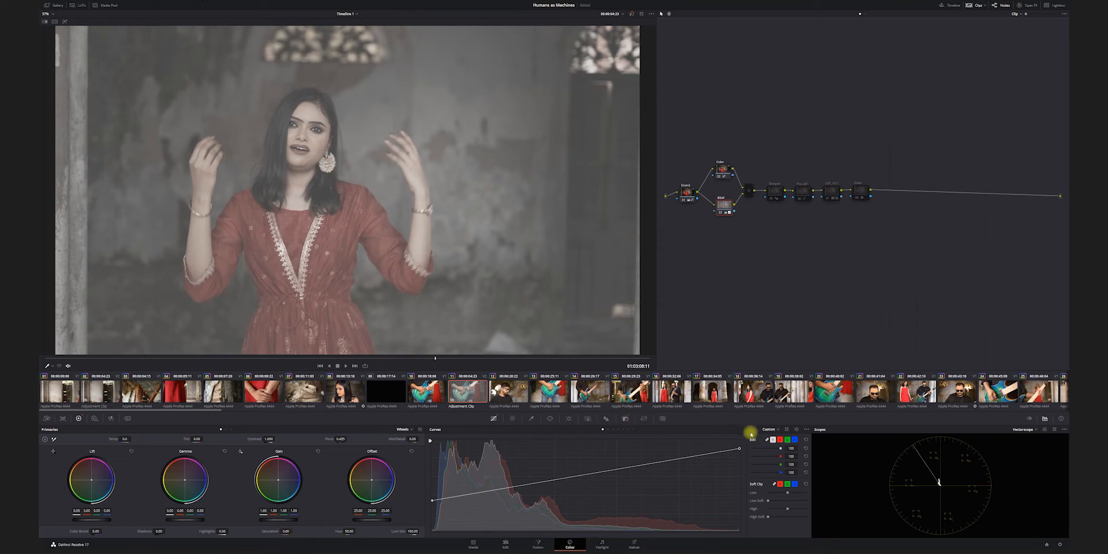
Step: Reset the B&W node's Custom curve and its node key settings
{"action": "left_click", "coordinate": [796, 431]}
{"action": "left_click", "coordinate": [625, 418]}
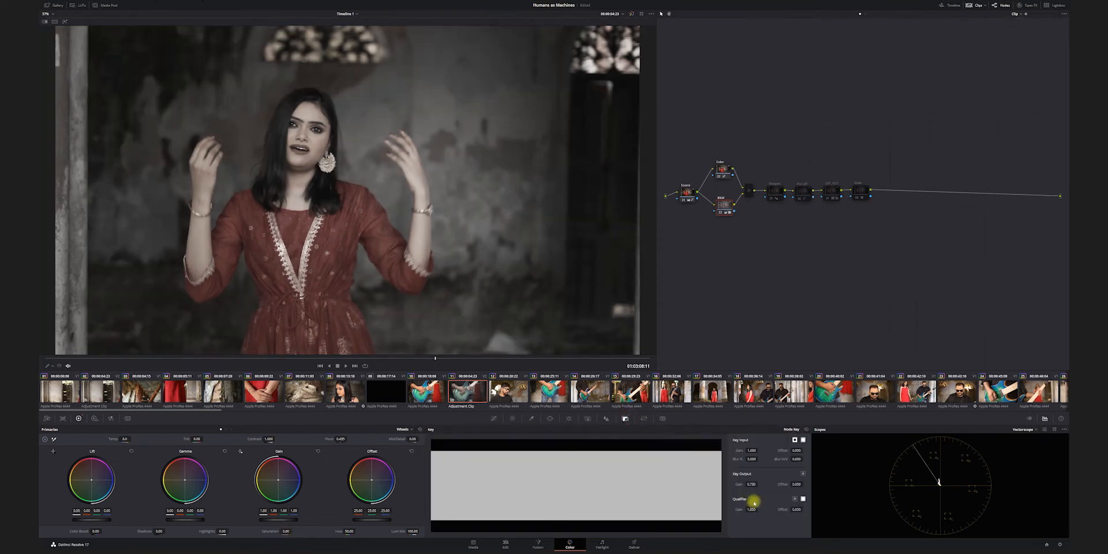
{"action": "left_click", "coordinate": [807, 430]}
Step: Set the layer mixer's composite mode to Normal and the B&W node's saturation to 0
{"action": "right_click", "coordinate": [750, 190]}
{"action": "mouse_move", "coordinate": [785, 225]}
{"action": "left_click", "coordinate": [819, 228]}
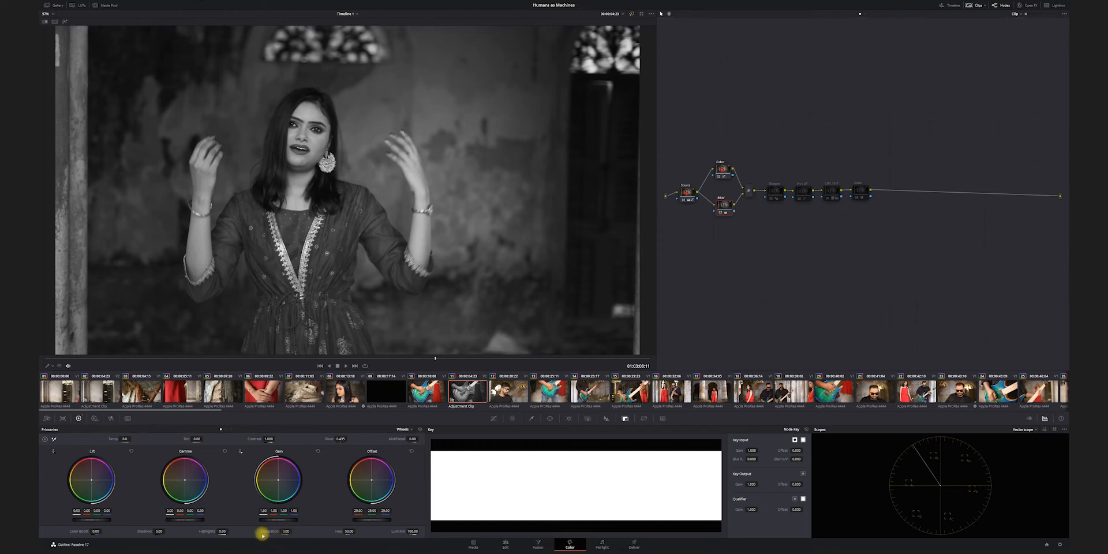
{"action": "double_click", "coordinate": [271, 530]}
{"action": "left_click_drag", "start_coordinate": [272, 531], "coordinate": [241, 535]}
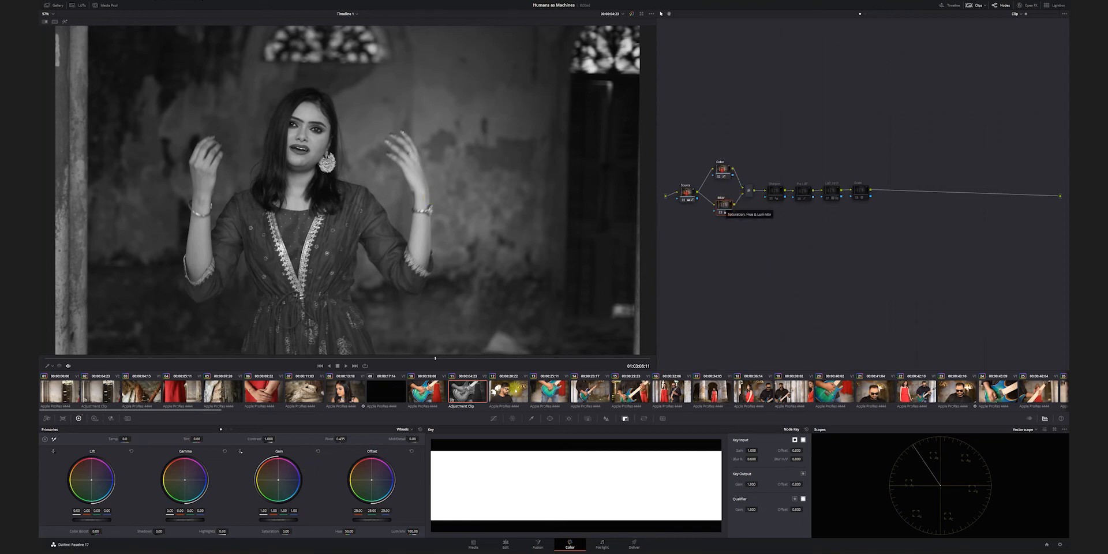
Step: Change the layer mixer's composite mode to Softlight
{"action": "right_click", "coordinate": [749, 191]}
{"action": "mouse_move", "coordinate": [773, 226]}
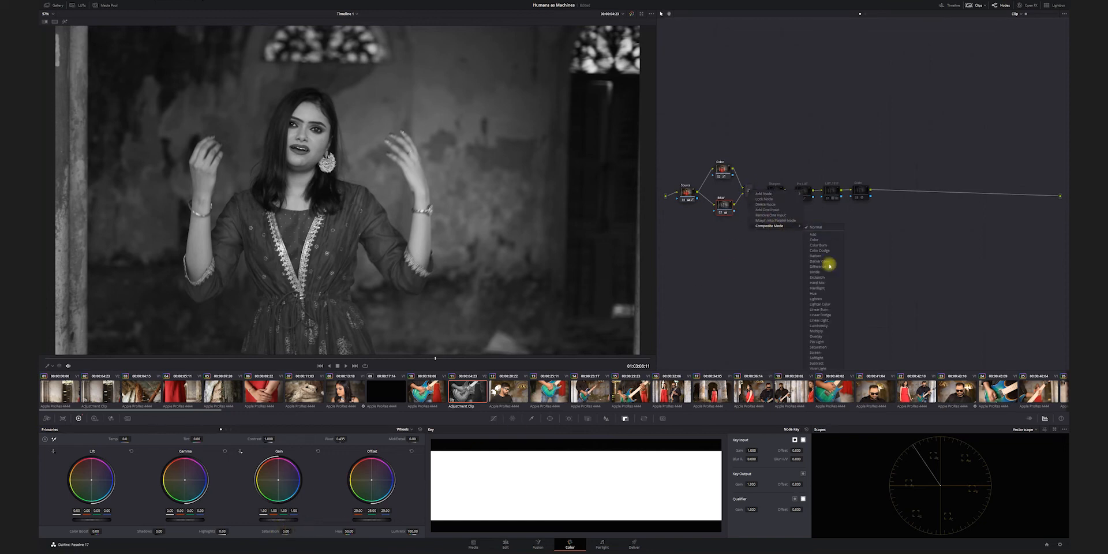
{"action": "left_click", "coordinate": [822, 359]}
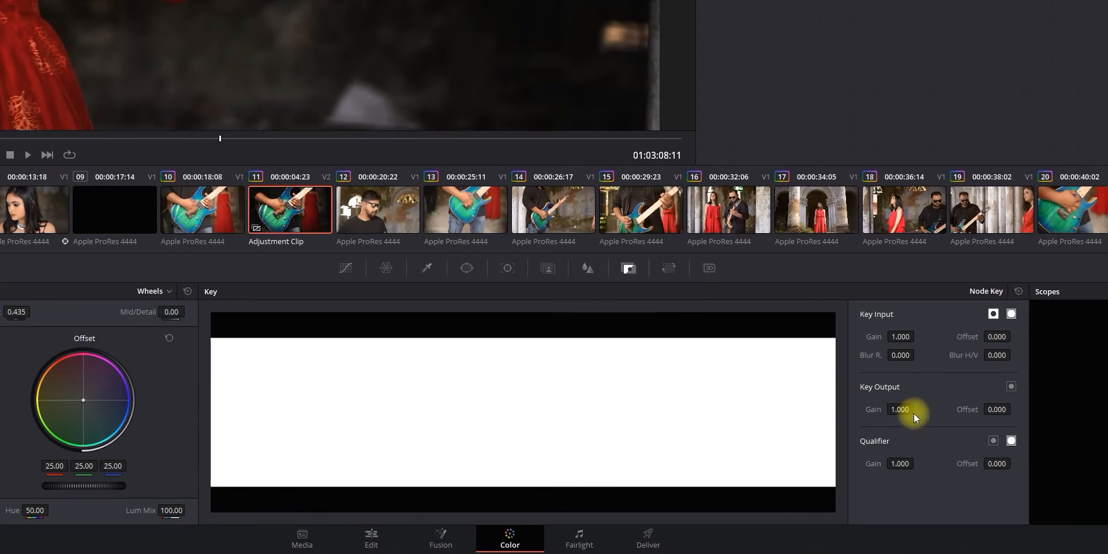
Step: Set the B&W node's key output gain to 0.750 and flatten its custom curve by raising the black point and lowering the white point
{"action": "left_click", "coordinate": [908, 409]}
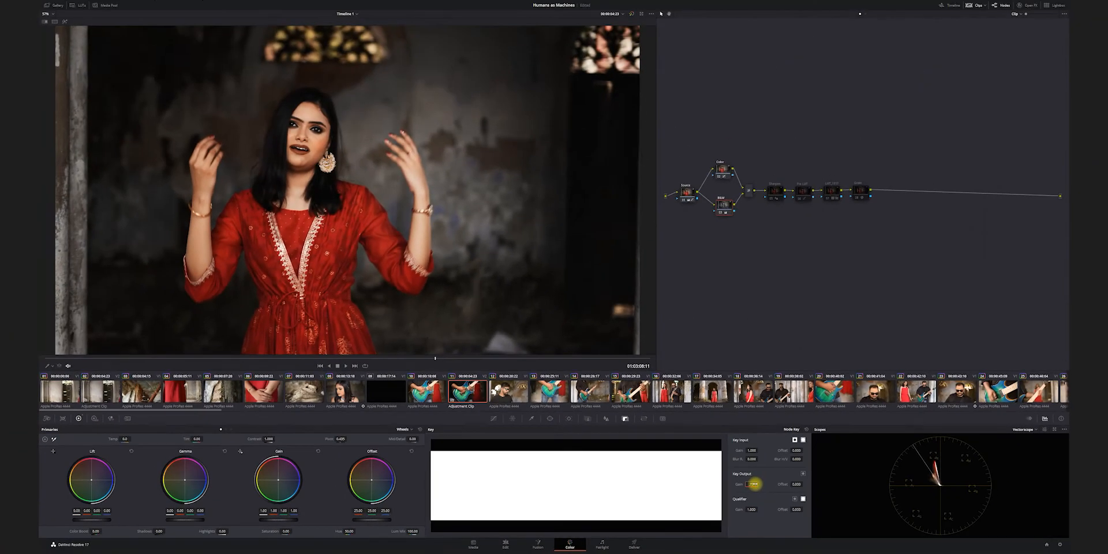
{"action": "key", "text": "Return"}
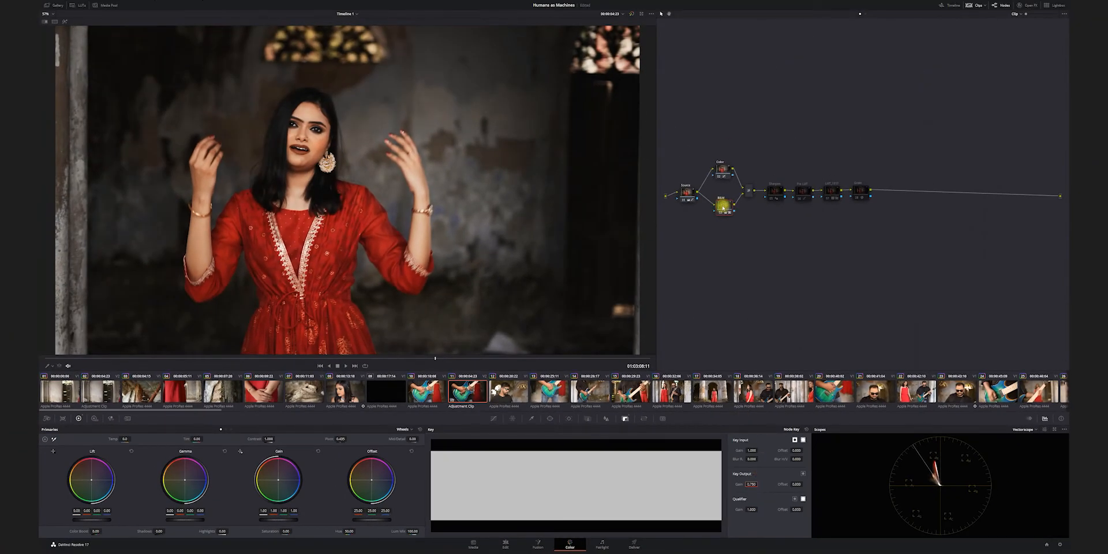
{"action": "left_click", "coordinate": [492, 419]}
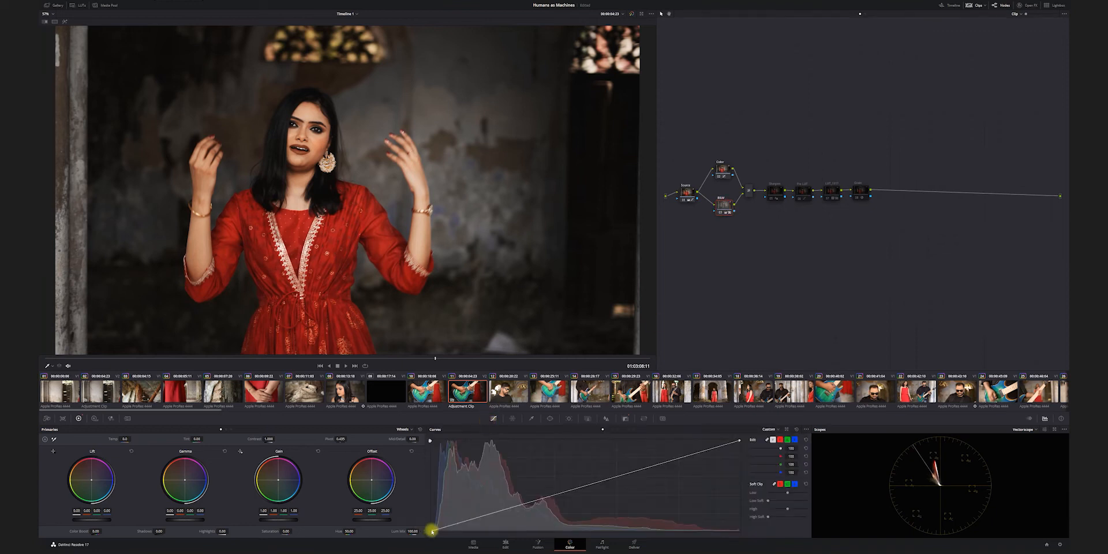
{"action": "left_click_drag", "start_coordinate": [431, 530], "coordinate": [416, 506]}
{"action": "left_click_drag", "start_coordinate": [741, 441], "coordinate": [746, 451]}
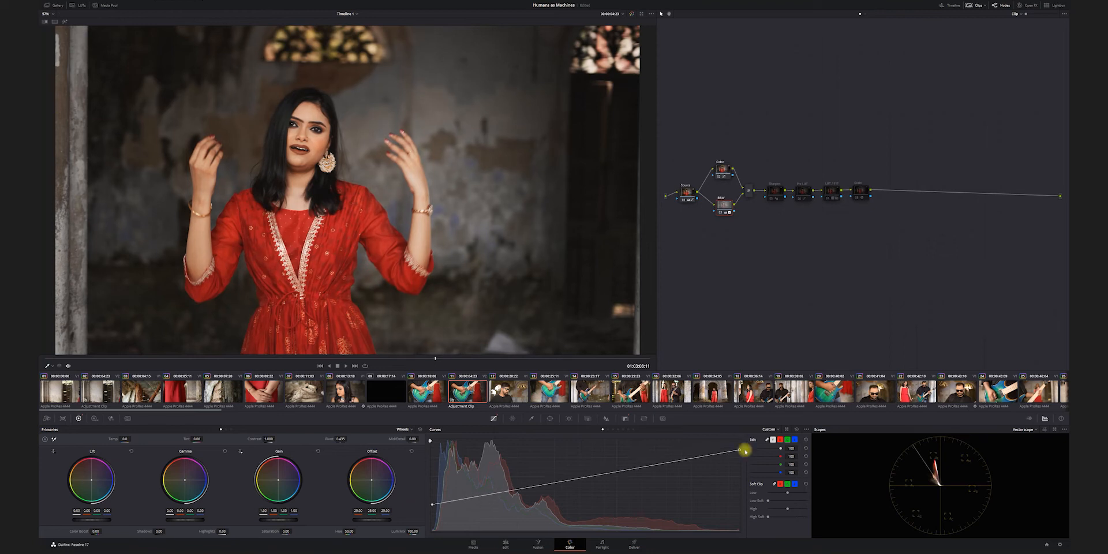
{"action": "left_click_drag", "start_coordinate": [432, 504], "coordinate": [431, 500]}
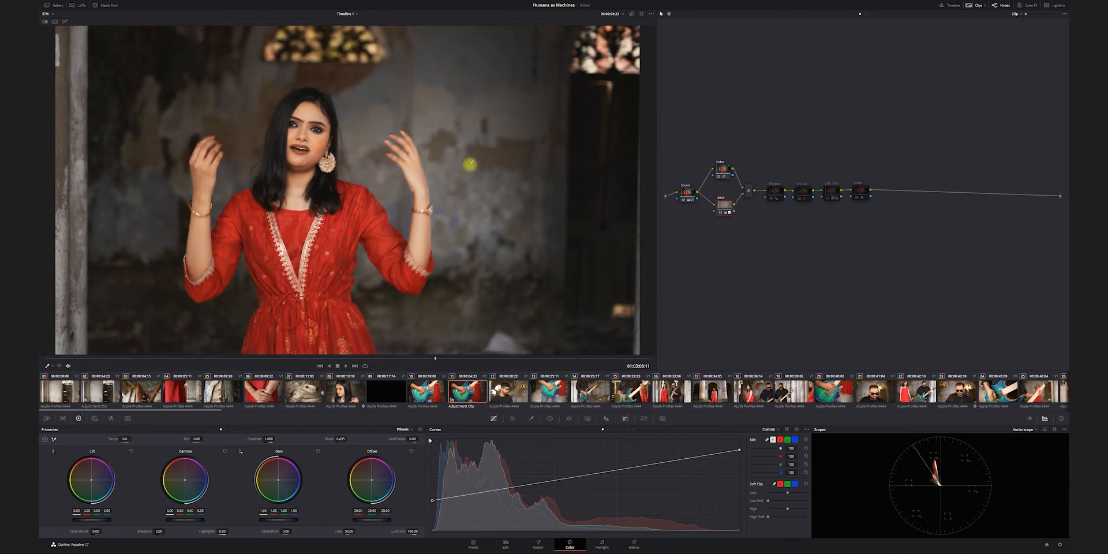
Step: Enable the Sharpen node and reset its blur radius
{"action": "left_click", "coordinate": [779, 194]}
{"action": "left_click", "coordinate": [606, 419]}
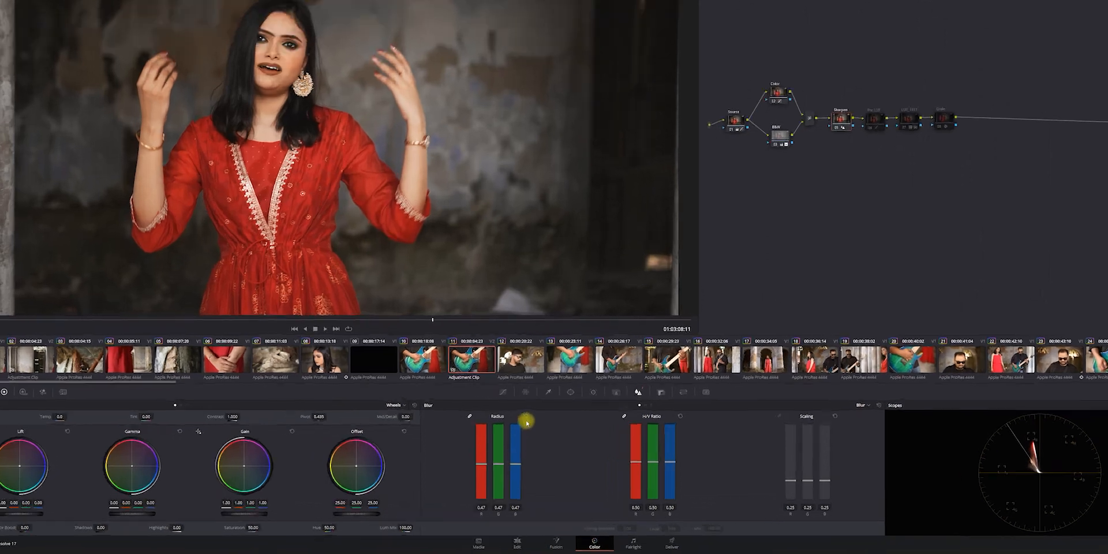
{"action": "left_click", "coordinate": [513, 438]}
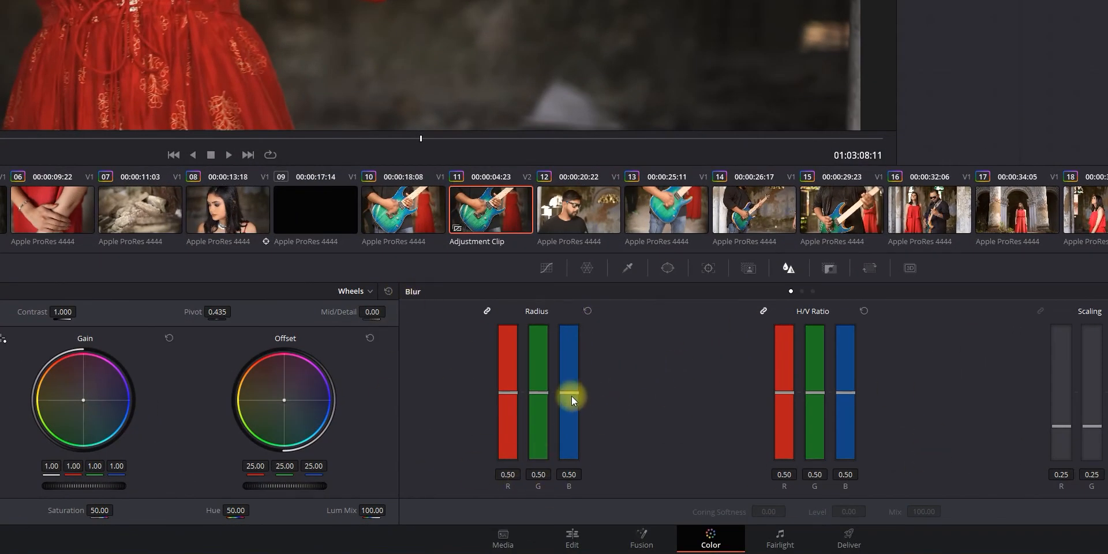
Step: Try the Sharpen node's radius at a strong blur and at full sharpening, and reset it
{"action": "left_click_drag", "start_coordinate": [571, 392], "coordinate": [566, 348]}
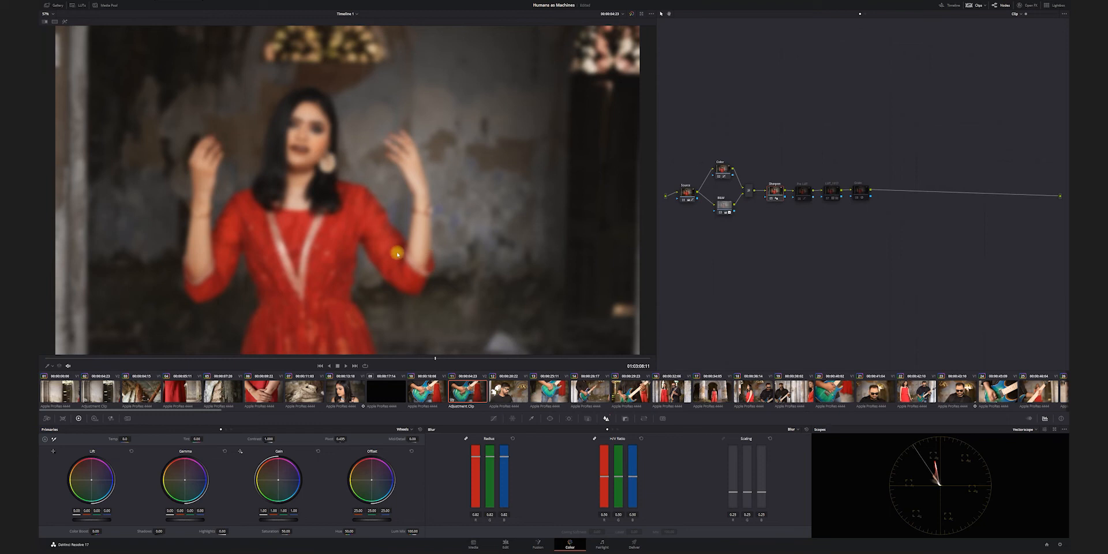
{"action": "left_click_drag", "start_coordinate": [508, 459], "coordinate": [506, 517]}
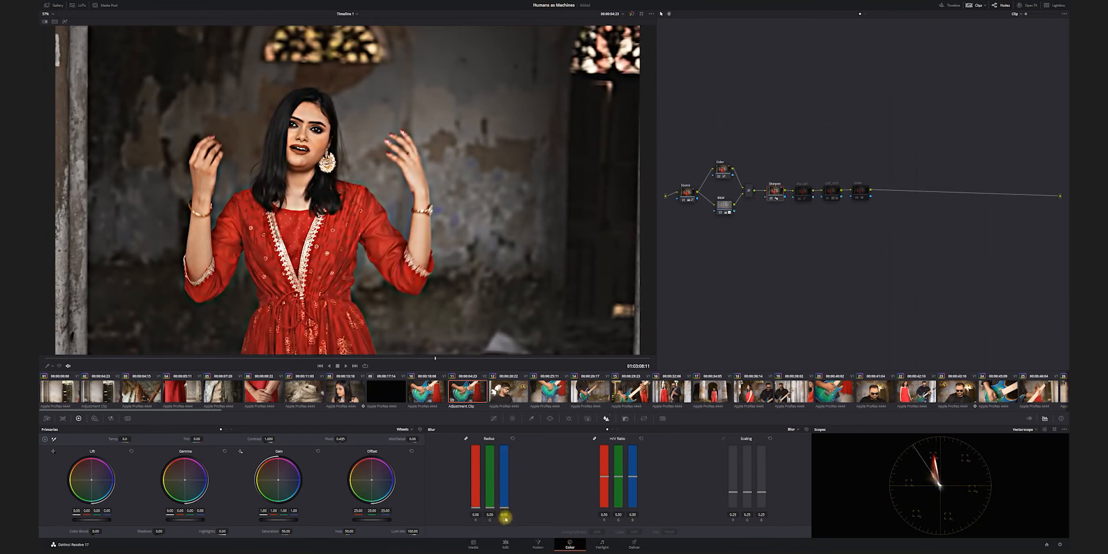
{"action": "left_click", "coordinate": [512, 438]}
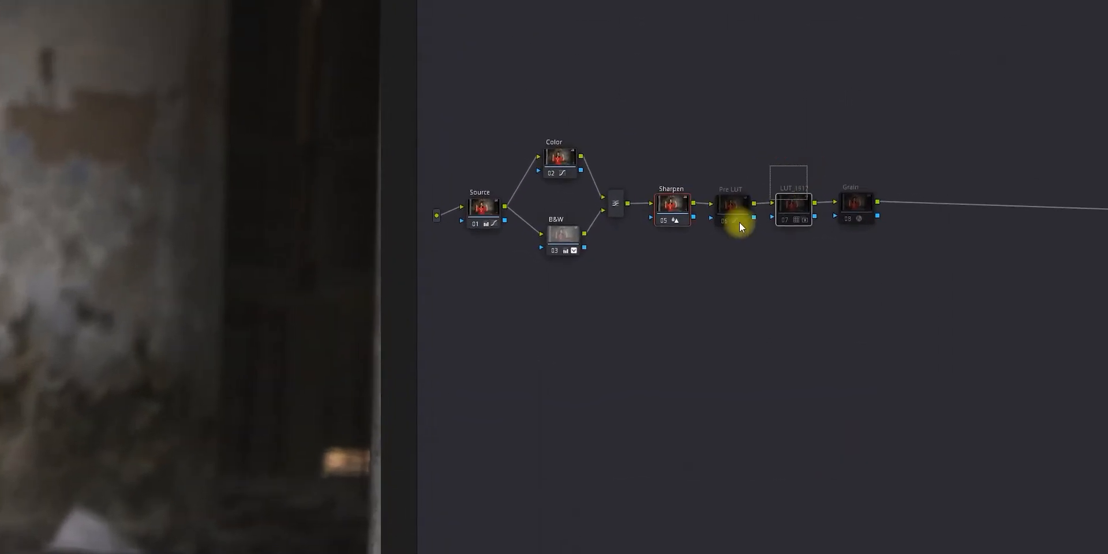
Step: Enable the Pre LUT and LUT nodes and make the LUT node active
{"action": "left_click", "coordinate": [742, 288]}
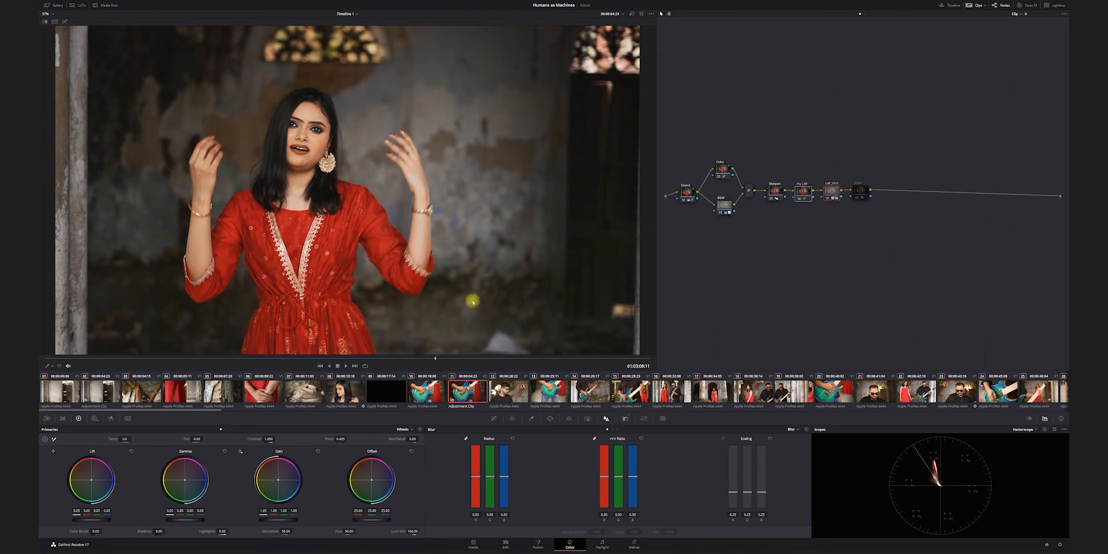
{"action": "left_click", "coordinate": [833, 193]}
Step: Try the Batman vs Superman - Rec709 LUT from My LUTs on the LUT node and check it on another frame
{"action": "left_click", "coordinate": [89, 6]}
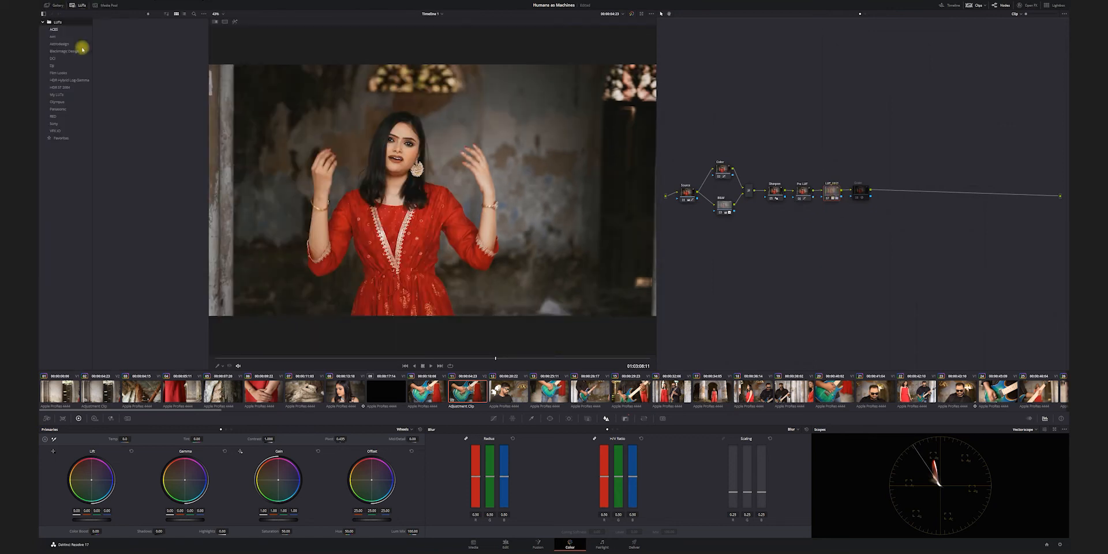
{"action": "left_click", "coordinate": [65, 94]}
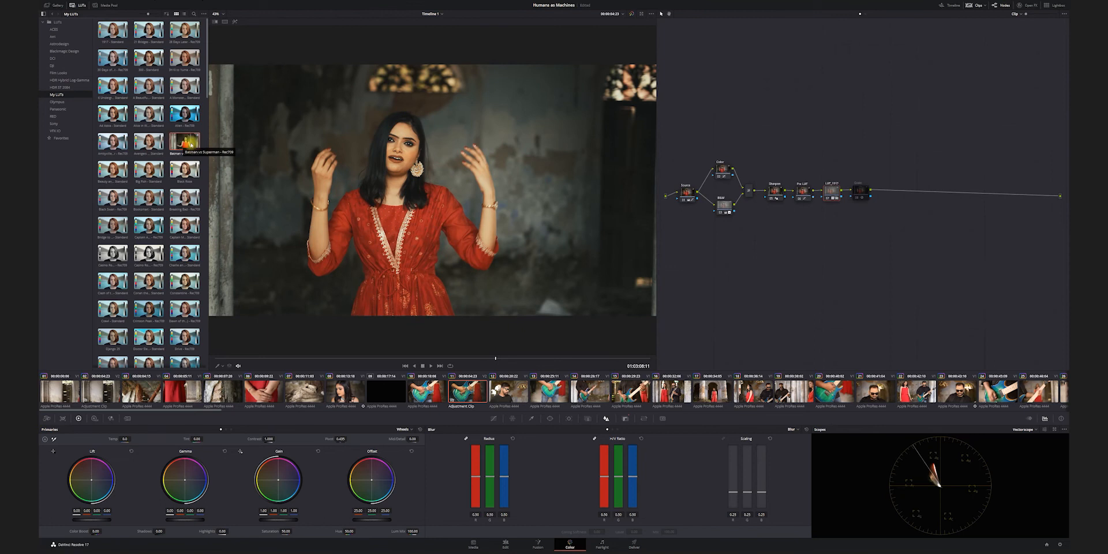
{"action": "left_click_drag", "start_coordinate": [191, 145], "coordinate": [804, 360]}
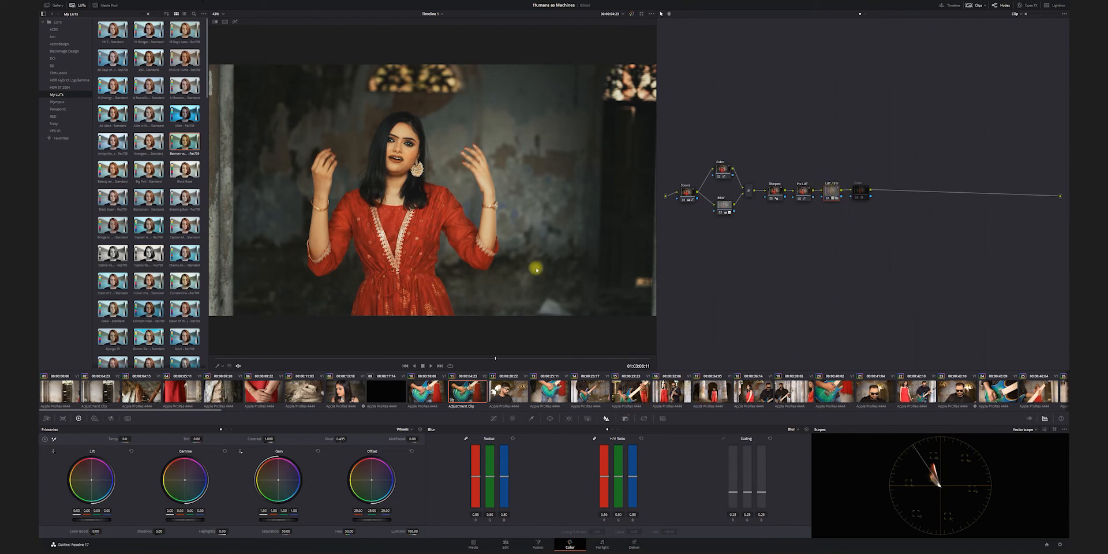
{"action": "left_click_drag", "start_coordinate": [494, 359], "coordinate": [531, 358]}
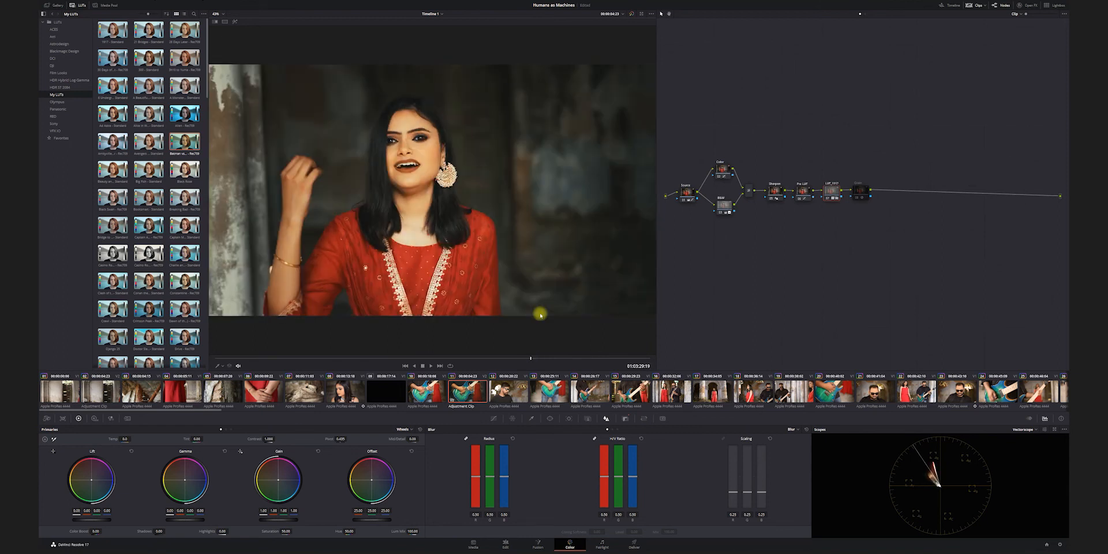
{"action": "left_click", "coordinate": [77, 5]}
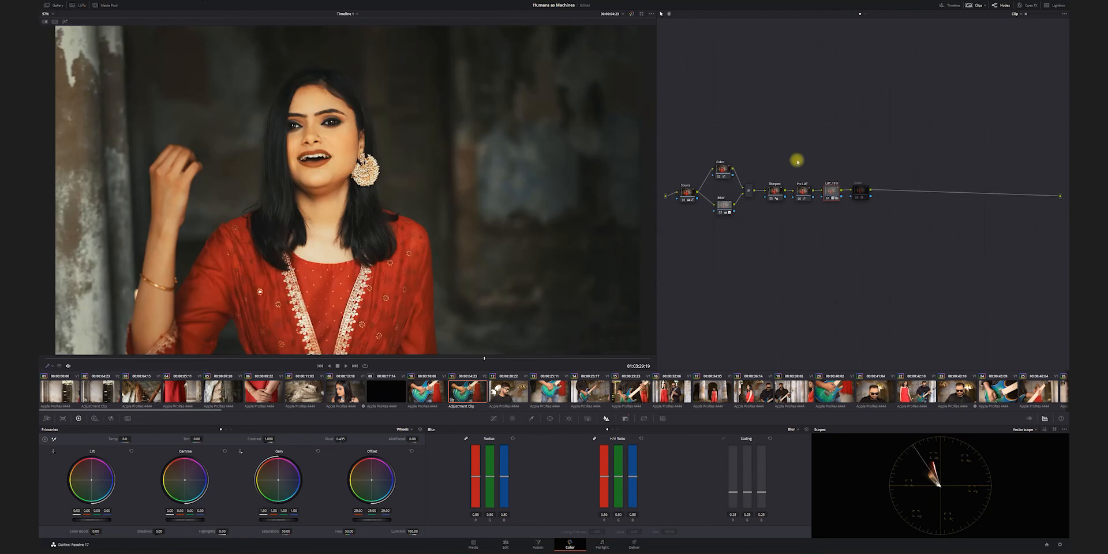
Step: Reapply the 1917 - Standard LUT to the LUT node and set its key output gain to 0.5
{"action": "left_click", "coordinate": [77, 5]}
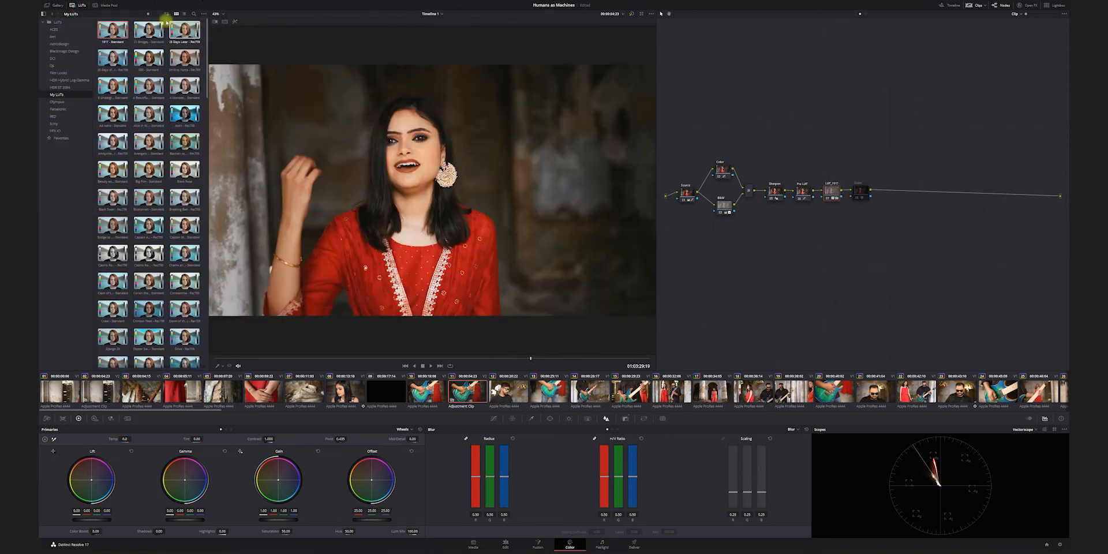
{"action": "left_click", "coordinate": [75, 5]}
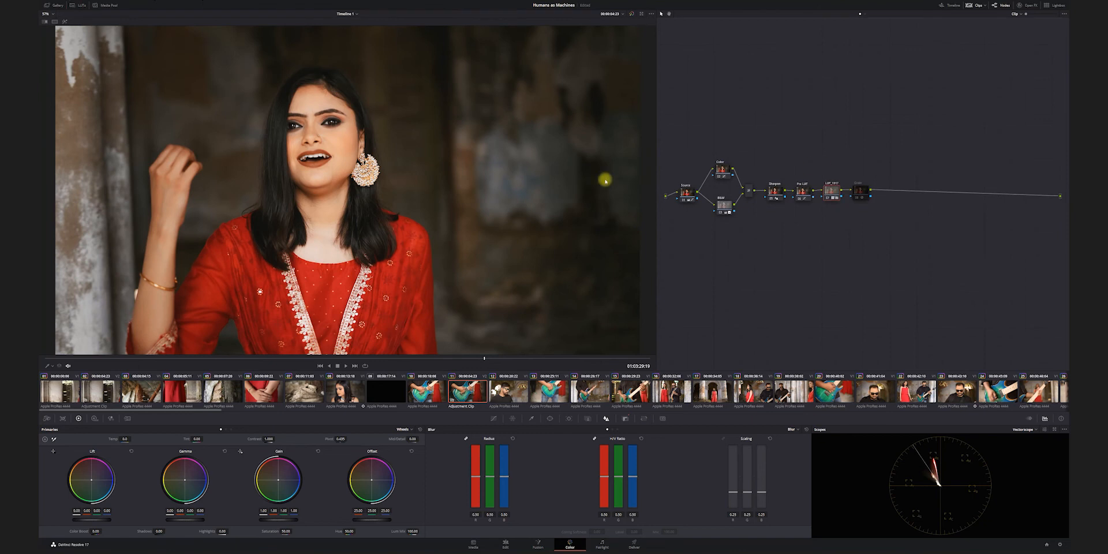
{"action": "left_click", "coordinate": [625, 418]}
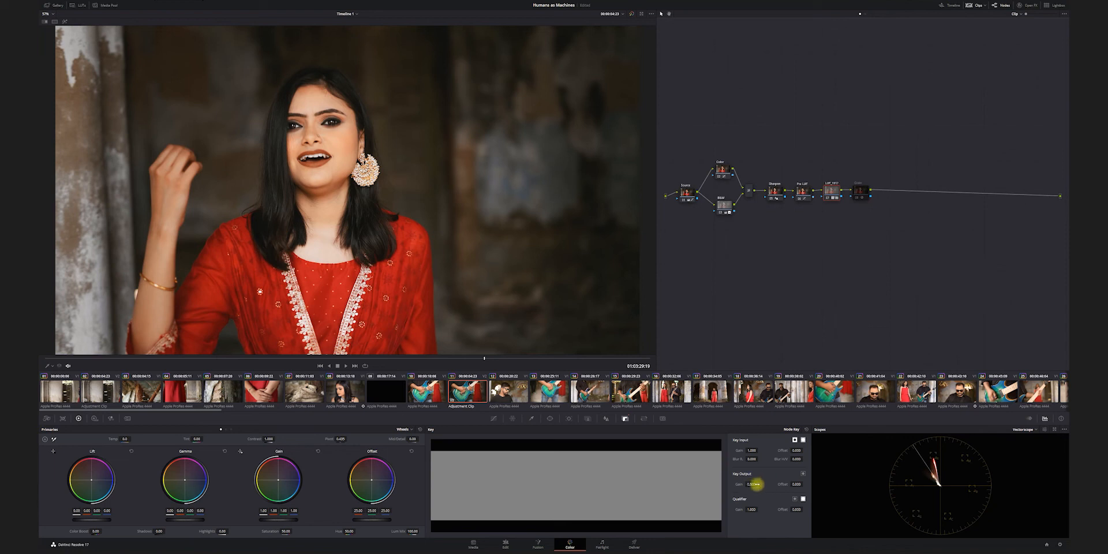
{"action": "left_click_drag", "start_coordinate": [756, 485], "coordinate": [745, 486]}
{"action": "double_click", "coordinate": [740, 484]}
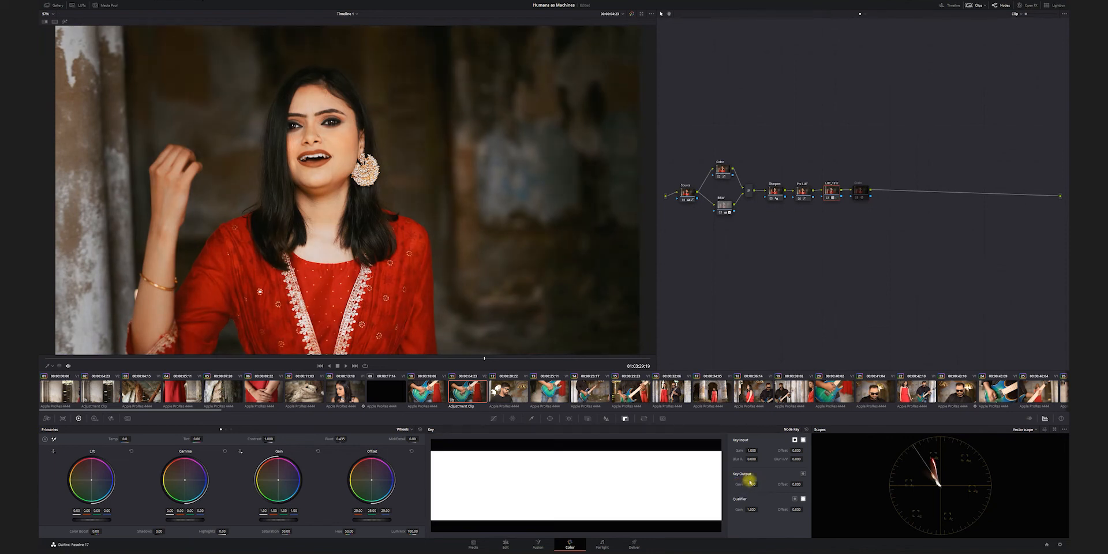
{"action": "mouse_move", "coordinate": [483, 359]}
{"action": "left_mouse_down"}
{"action": "mouse_move", "coordinate": [449, 361]}
{"action": "mouse_move", "coordinate": [485, 360]}
{"action": "left_mouse_up"}
{"action": "type", "text": "0.5"}
{"action": "key", "text": "Return"}
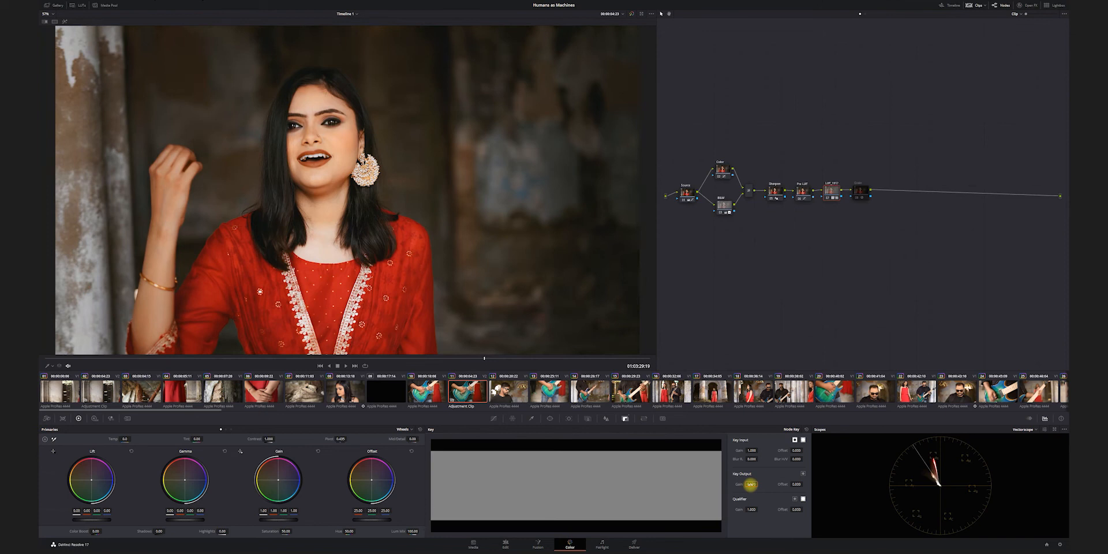
Step: Raise the black point of the Pre LUT node's custom curve slightly
{"action": "left_click", "coordinate": [801, 190]}
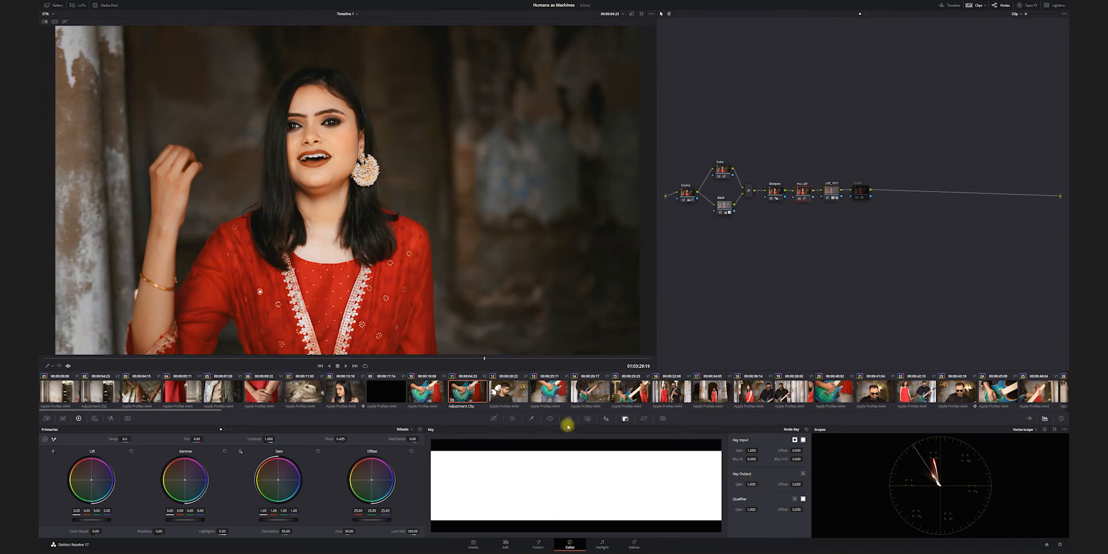
{"action": "left_click", "coordinate": [494, 419]}
{"action": "mouse_move", "coordinate": [432, 530]}
{"action": "left_mouse_down"}
{"action": "mouse_move", "coordinate": [431, 520]}
{"action": "mouse_move", "coordinate": [428, 543]}
{"action": "left_mouse_up"}
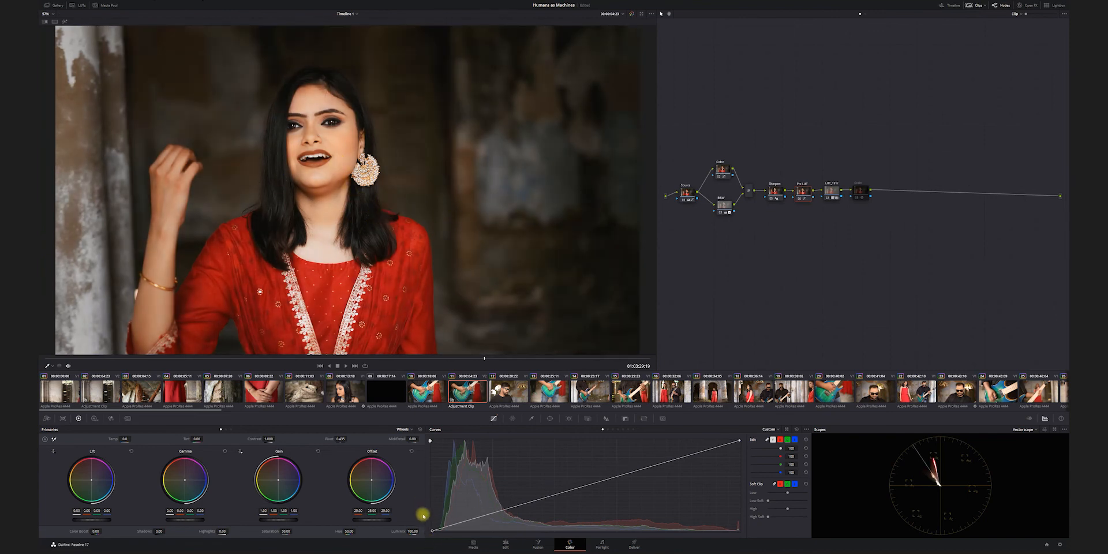
{"action": "left_click_drag", "start_coordinate": [432, 531], "coordinate": [431, 528]}
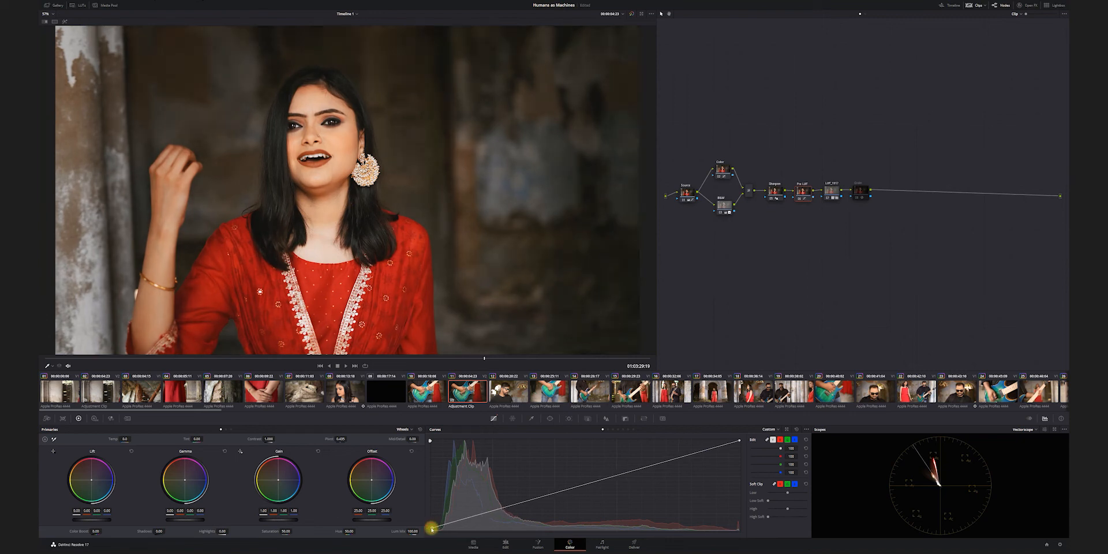
Step: Disable the Pre LUT and LUT nodes and add a serial node between the LUT and Grain nodes
{"action": "left_click_drag", "start_coordinate": [844, 159], "coordinate": [797, 222]}
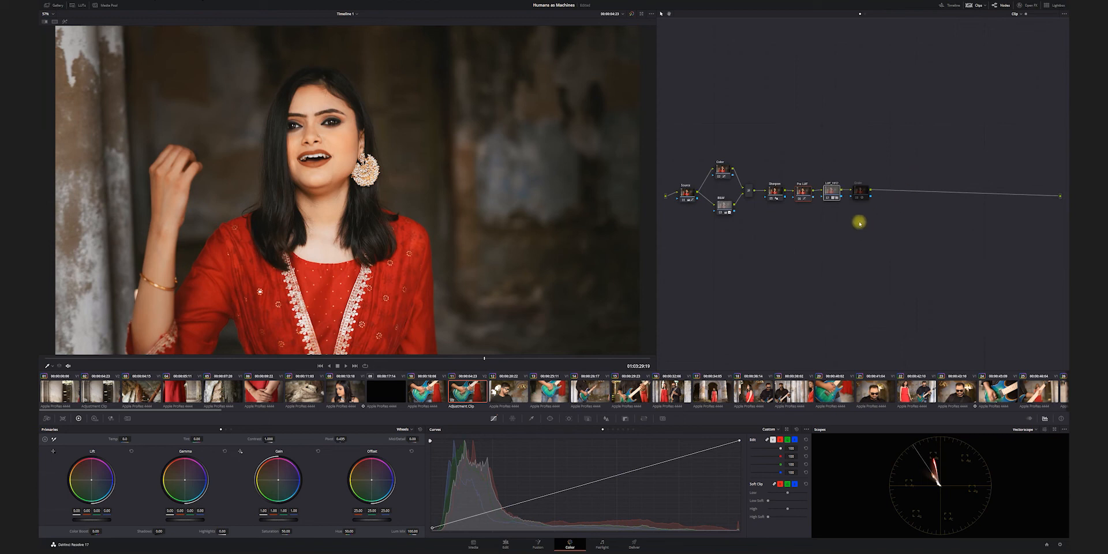
{"action": "key", "text": "ctrl+d"}
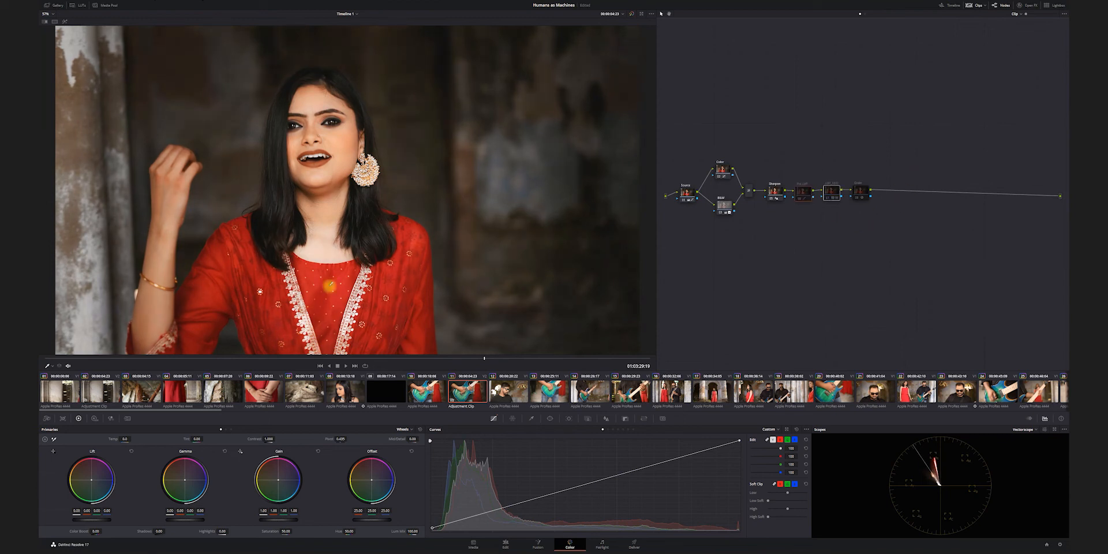
{"action": "left_click_drag", "start_coordinate": [861, 189], "coordinate": [921, 189]}
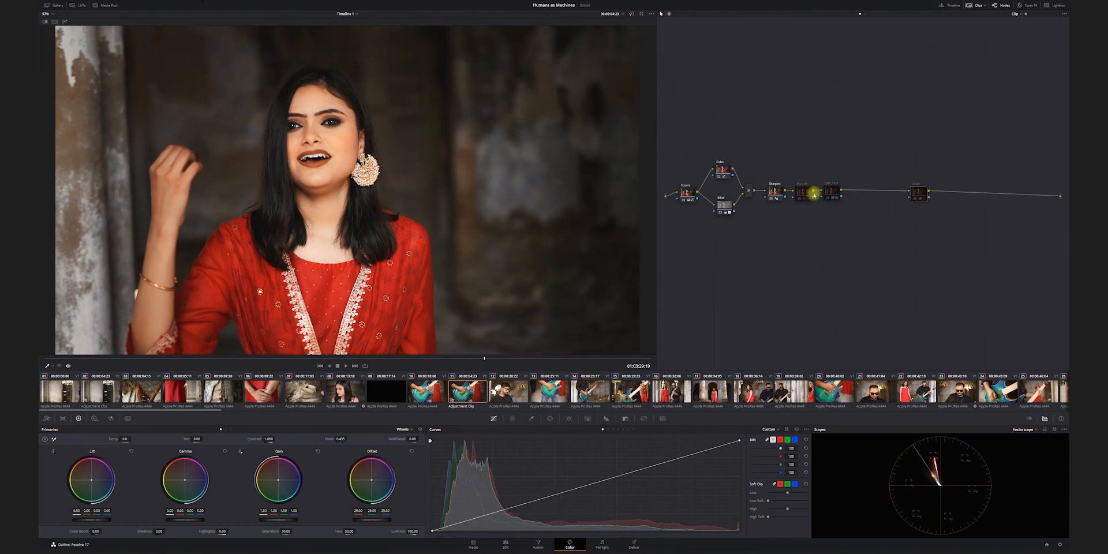
{"action": "key", "text": "shift+s"}
Step: Boost the red highlights and reduce the red shadows in the new node's custom curve
{"action": "left_click", "coordinate": [781, 440]}
{"action": "left_click_drag", "start_coordinate": [738, 442], "coordinate": [720, 439]}
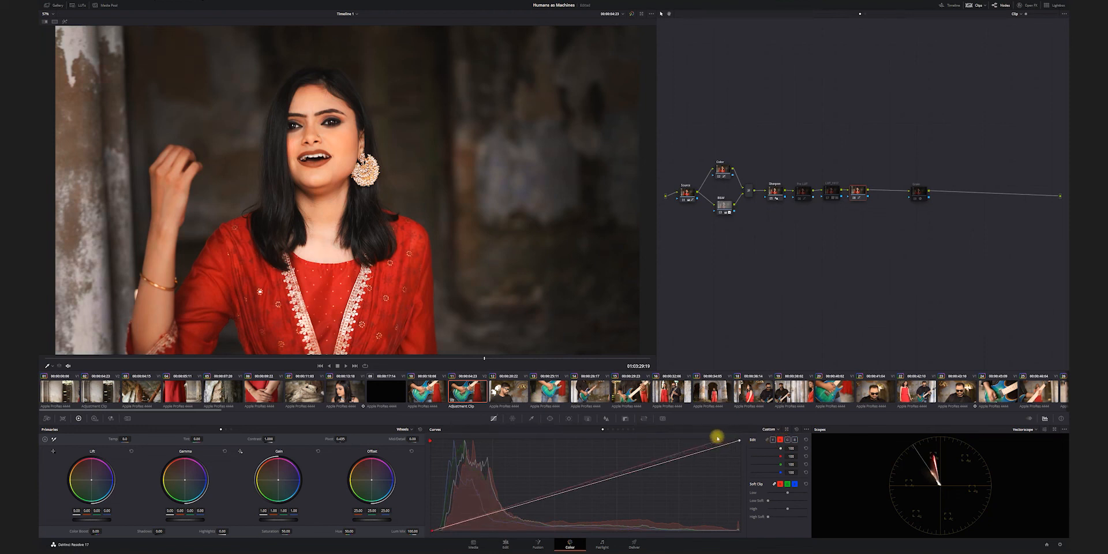
{"action": "left_click_drag", "start_coordinate": [432, 533], "coordinate": [440, 534]}
Step: Lower the blue highlights and fine-tune the blue shadows in the new node's custom curve, and switch to its green channel
{"action": "left_click", "coordinate": [795, 439]}
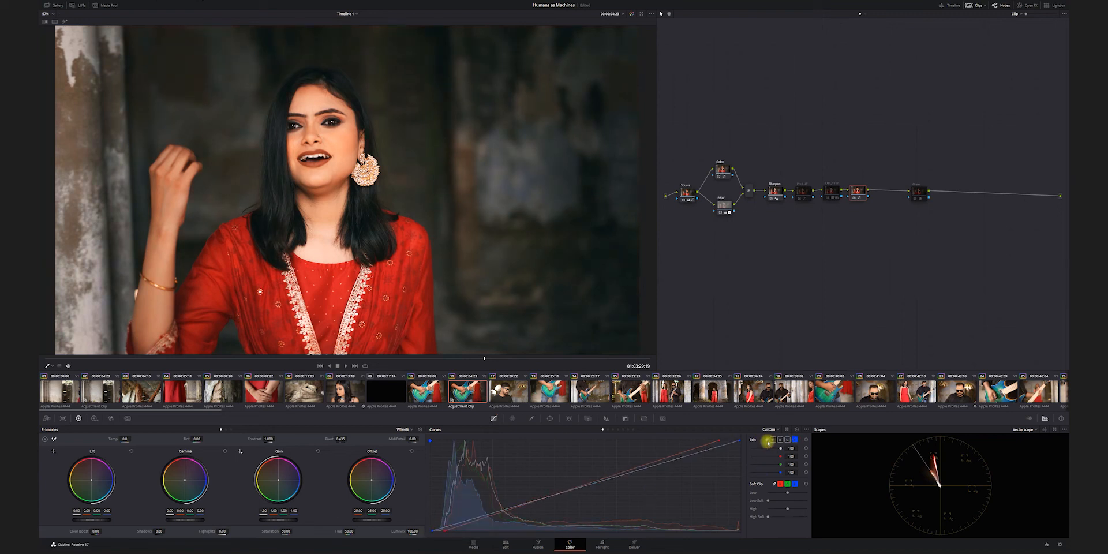
{"action": "left_click_drag", "start_coordinate": [740, 445], "coordinate": [748, 447]}
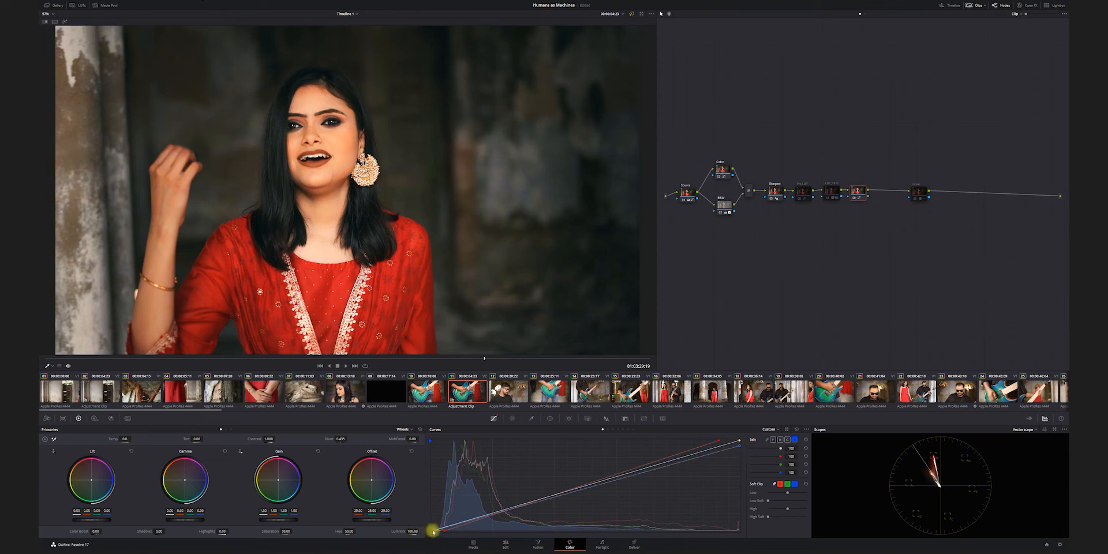
{"action": "left_click_drag", "start_coordinate": [434, 532], "coordinate": [434, 531]}
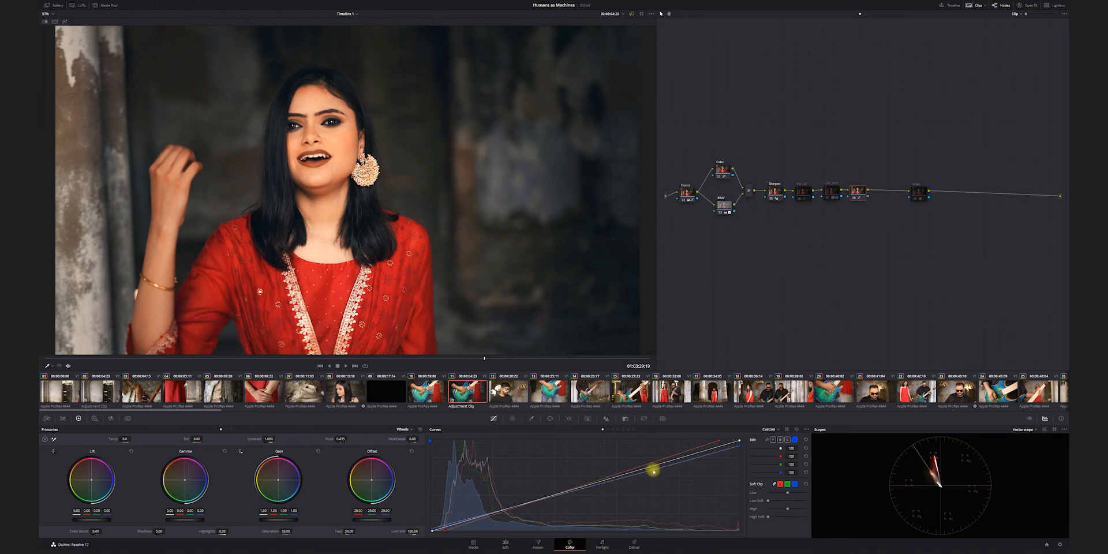
{"action": "left_click", "coordinate": [788, 440]}
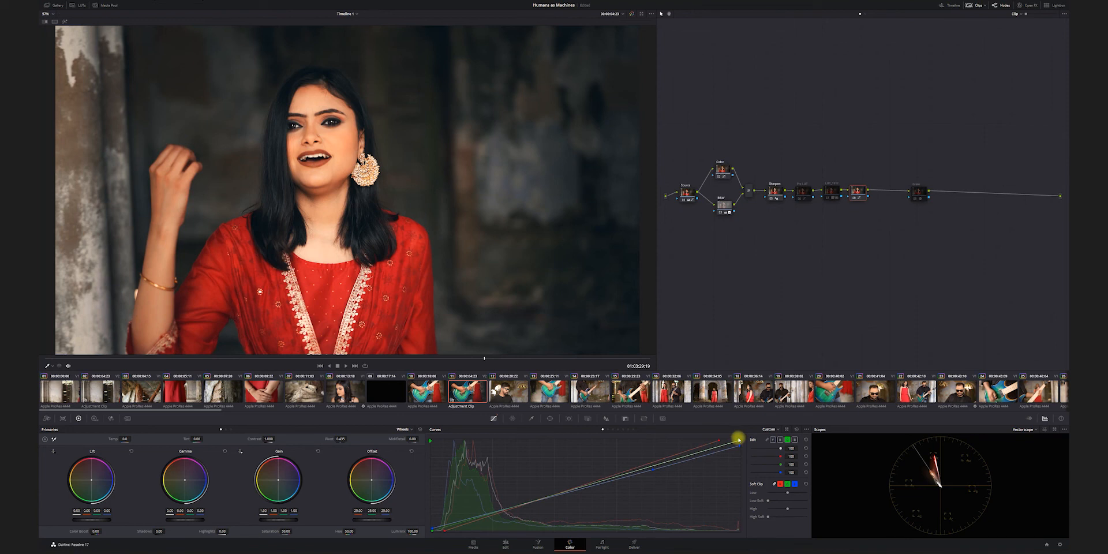
Step: Sample the red dress for the Hue vs Hue curve and rotate its red hue toward orange
{"action": "left_click", "coordinate": [607, 419]}
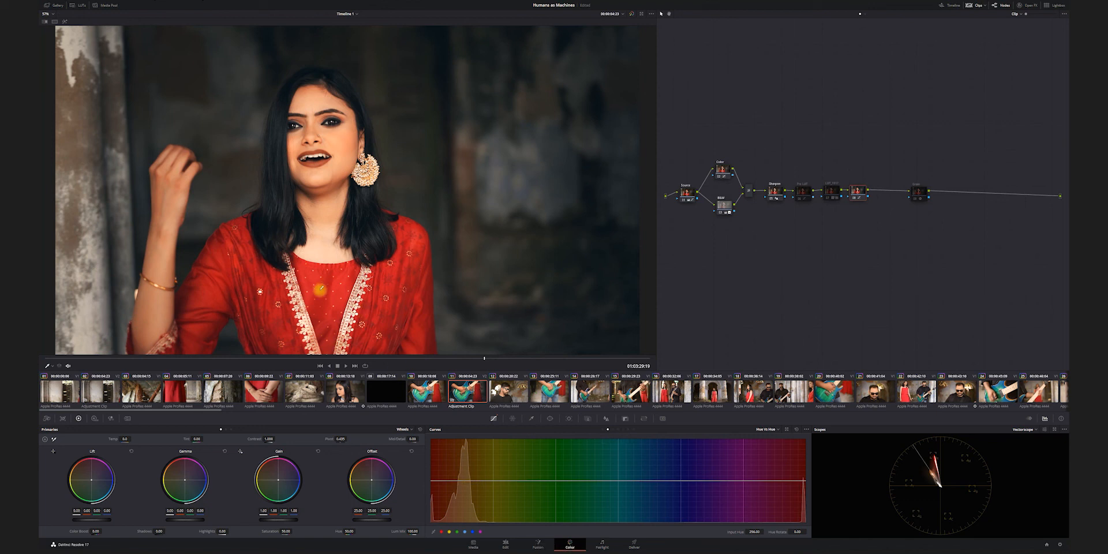
{"action": "left_click", "coordinate": [343, 289]}
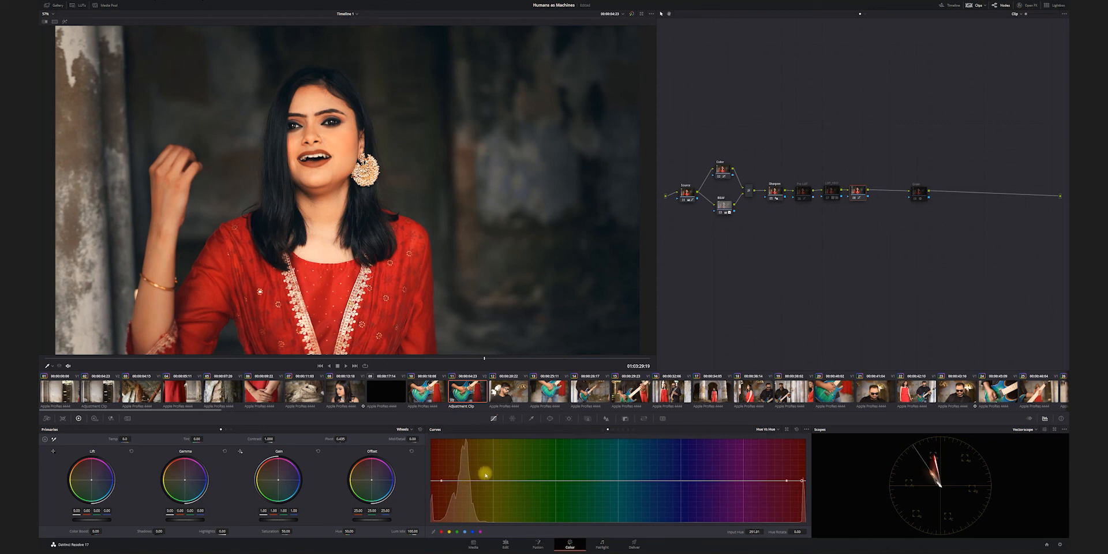
{"action": "left_click_drag", "start_coordinate": [803, 480], "coordinate": [804, 485]}
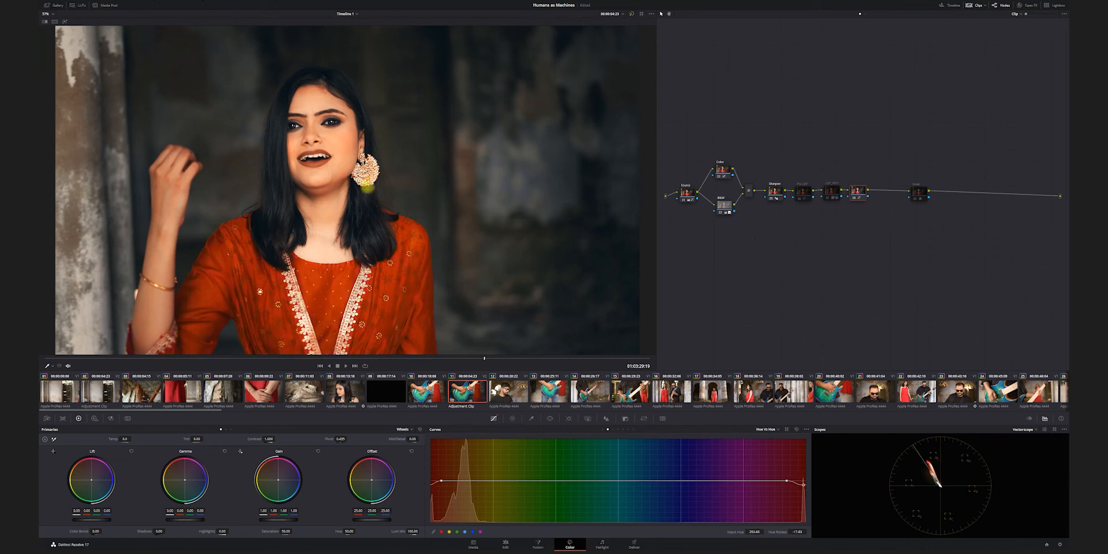
Step: Sample the woman's facial skin tone for the Hue vs Hue curve and lower the hue slightly at the neighbouring red point
{"action": "left_click", "coordinate": [344, 142]}
{"action": "left_click", "coordinate": [446, 477]}
{"action": "left_click_drag", "start_coordinate": [441, 481], "coordinate": [440, 486]}
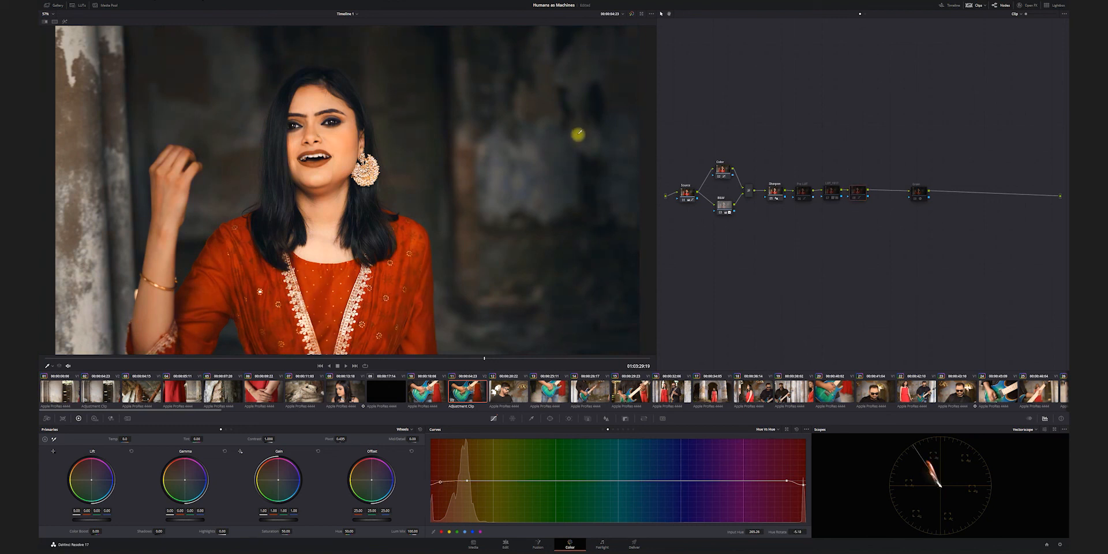
Step: Lift the blacks and adjust the midtones in the new node's custom curve, and compare the image with the node off and on
{"action": "left_click", "coordinate": [604, 430]}
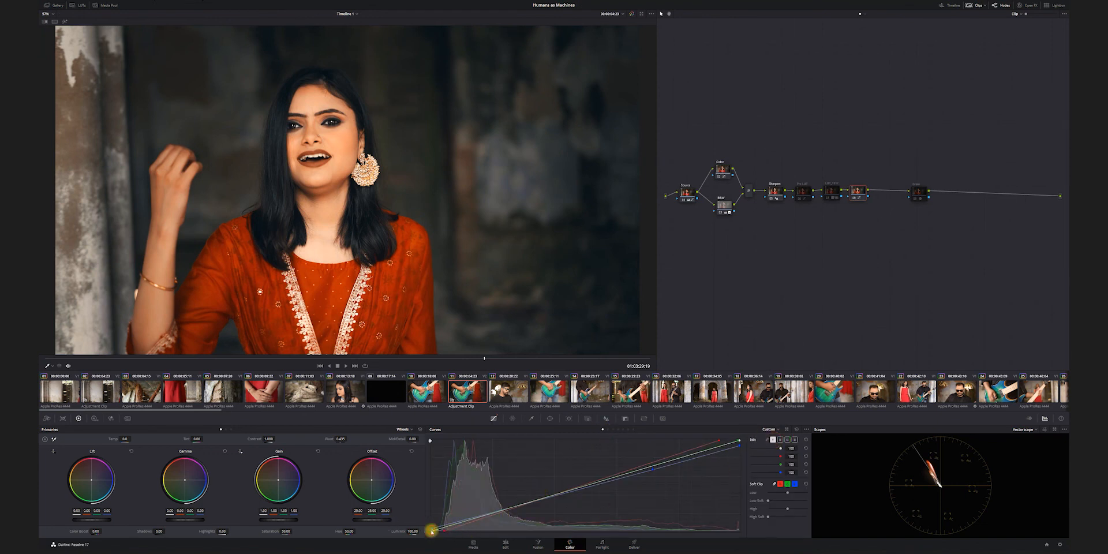
{"action": "left_click_drag", "start_coordinate": [432, 530], "coordinate": [456, 524]}
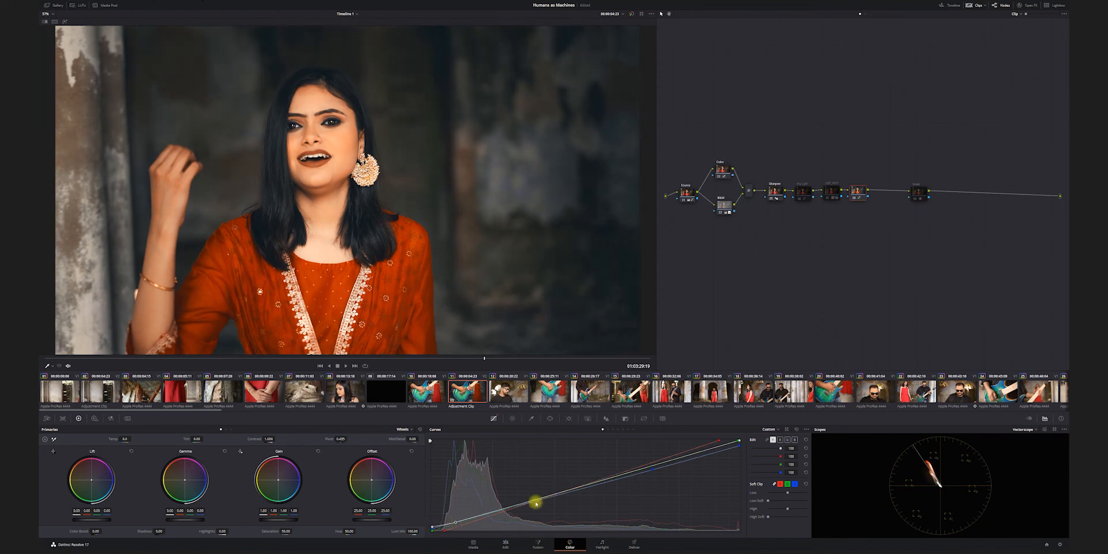
{"action": "left_click_drag", "start_coordinate": [619, 476], "coordinate": [606, 481]}
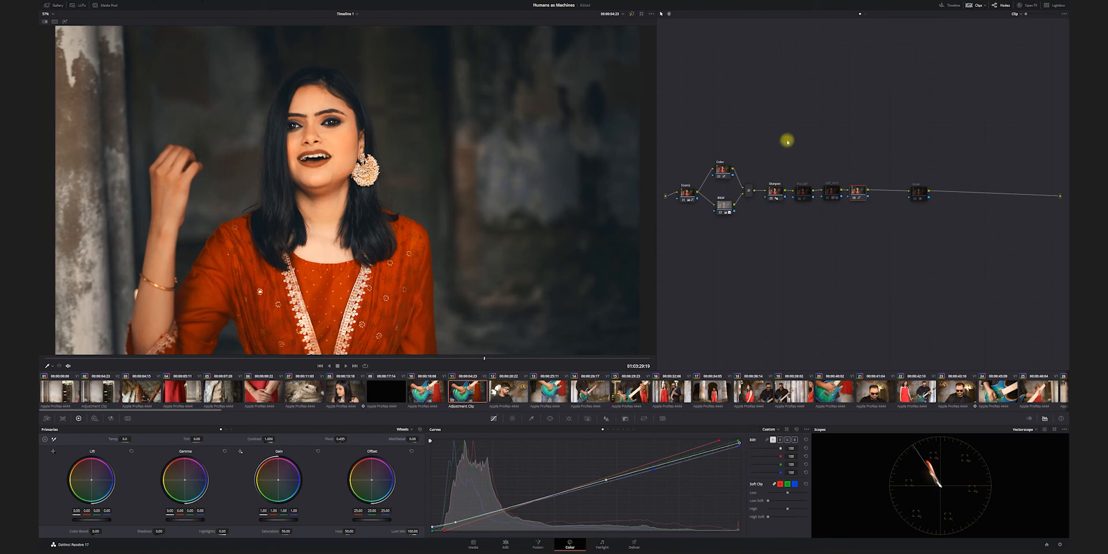
{"action": "key", "text": "ctrl+d"}
{"action": "key", "text": "ctrl+d"}
Step: Replace the manual curve node with the re-enabled Pre LUT and LUT nodes on the band shot, and move the Grain node beside them
{"action": "left_click_drag", "start_coordinate": [489, 358], "coordinate": [571, 362]}
{"action": "right_click", "coordinate": [861, 194]}
{"action": "left_click", "coordinate": [872, 228]}
{"action": "left_click_drag", "start_coordinate": [863, 166], "coordinate": [805, 207]}
{"action": "key", "text": "ctrl+d"}
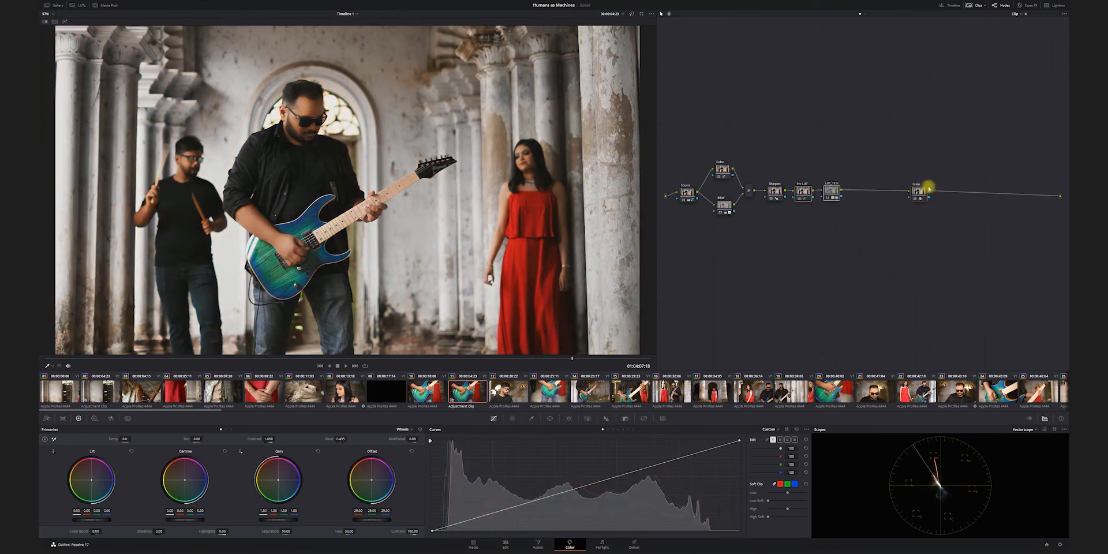
{"action": "left_click_drag", "start_coordinate": [921, 191], "coordinate": [866, 191]}
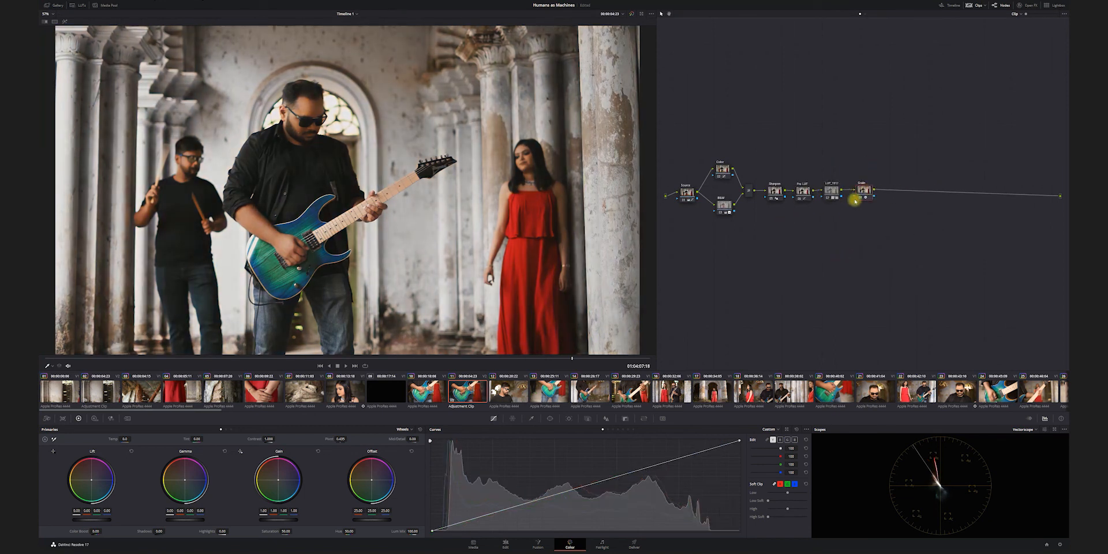
Step: Examine the grain on the red dress and wall close up with the Grain node switched off and on
{"action": "key", "text": "ctrl+d"}
{"action": "key", "text": "ctrl+d"}
{"action": "key", "text": "ctrl+d"}
{"action": "scroll", "coordinate": [553, 210], "scroll_direction": "up", "scroll_amount": 3}
{"action": "scroll", "coordinate": [554, 211], "scroll_direction": "up", "scroll_amount": 3}
{"action": "left_click_drag", "start_coordinate": [620, 246], "coordinate": [402, 183]}
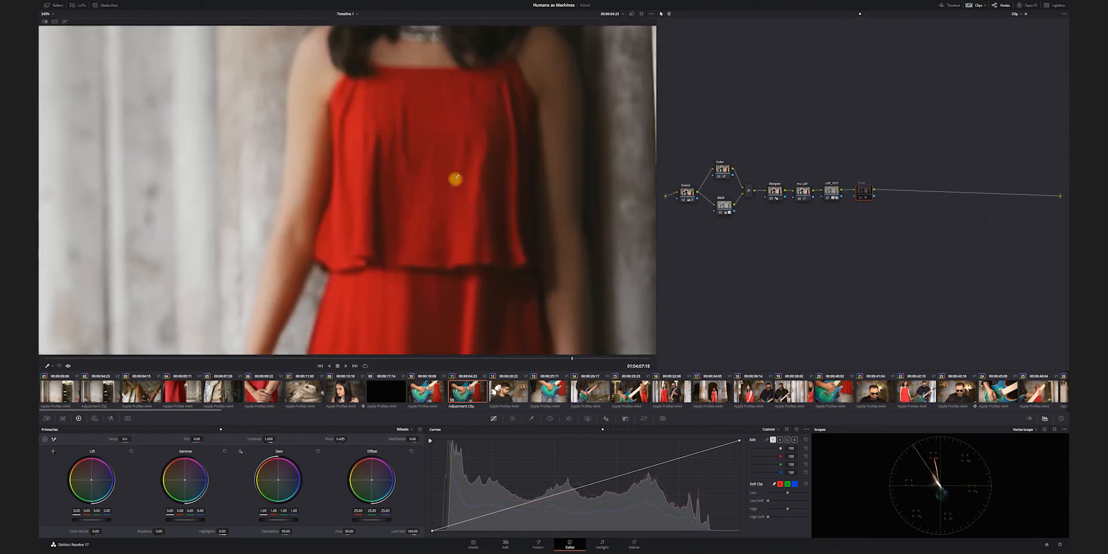
{"action": "scroll", "coordinate": [402, 183], "scroll_direction": "up", "scroll_amount": 3}
{"action": "key", "text": "ctrl+d"}
{"action": "key", "text": "ctrl+d"}
{"action": "key", "text": "ctrl+d"}
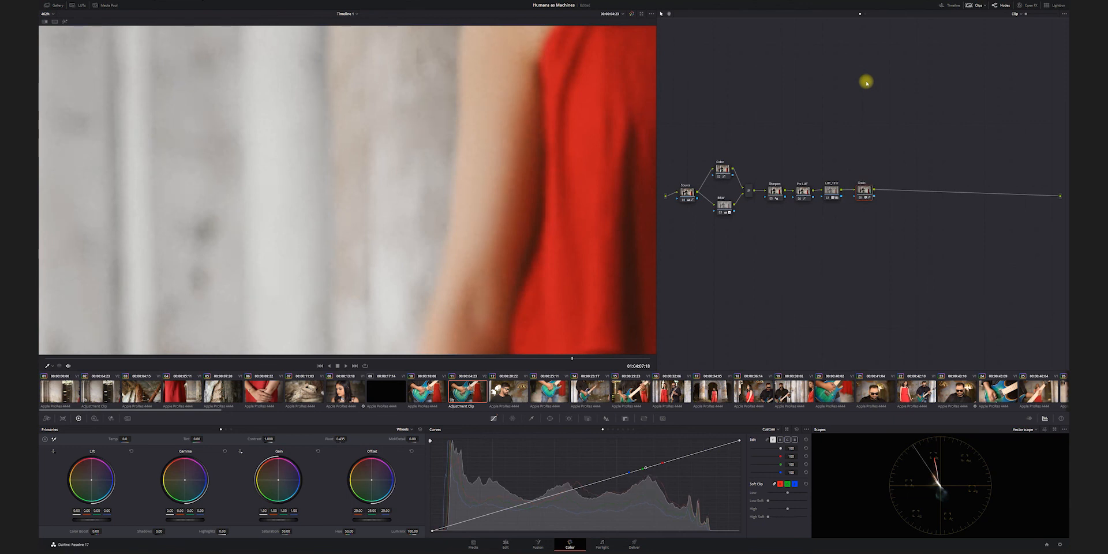
{"action": "scroll", "coordinate": [411, 229], "scroll_direction": "down", "scroll_amount": 3}
{"action": "scroll", "coordinate": [411, 229], "scroll_direction": "down", "scroll_amount": 2}
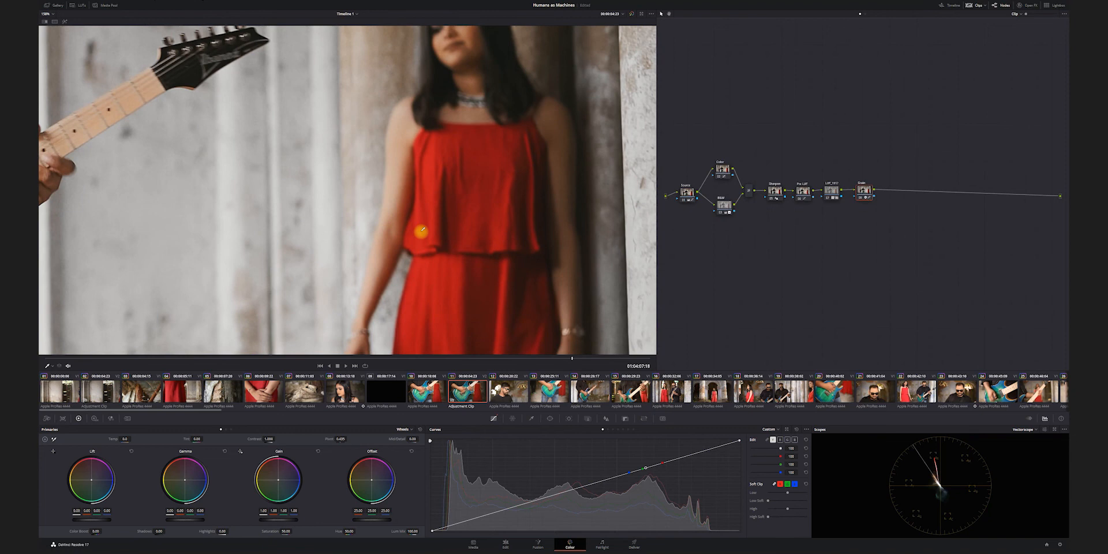
{"action": "scroll", "coordinate": [422, 230], "scroll_direction": "down", "scroll_amount": 3}
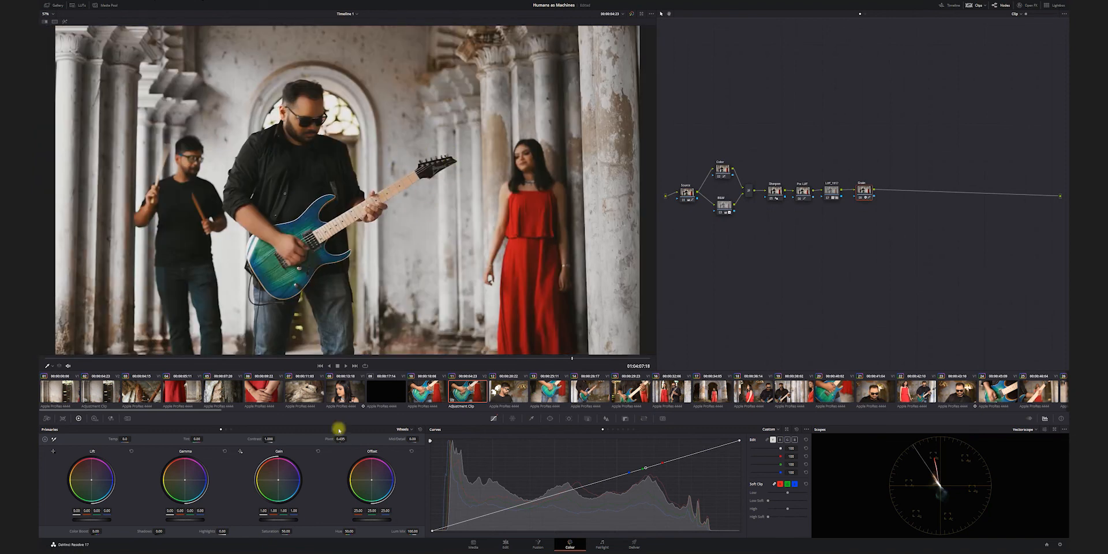
Step: Go to the close-up of the smiling woman at 01:03:32:23 and open the Deliver page
{"action": "left_click_drag", "start_coordinate": [468, 359], "coordinate": [492, 359]}
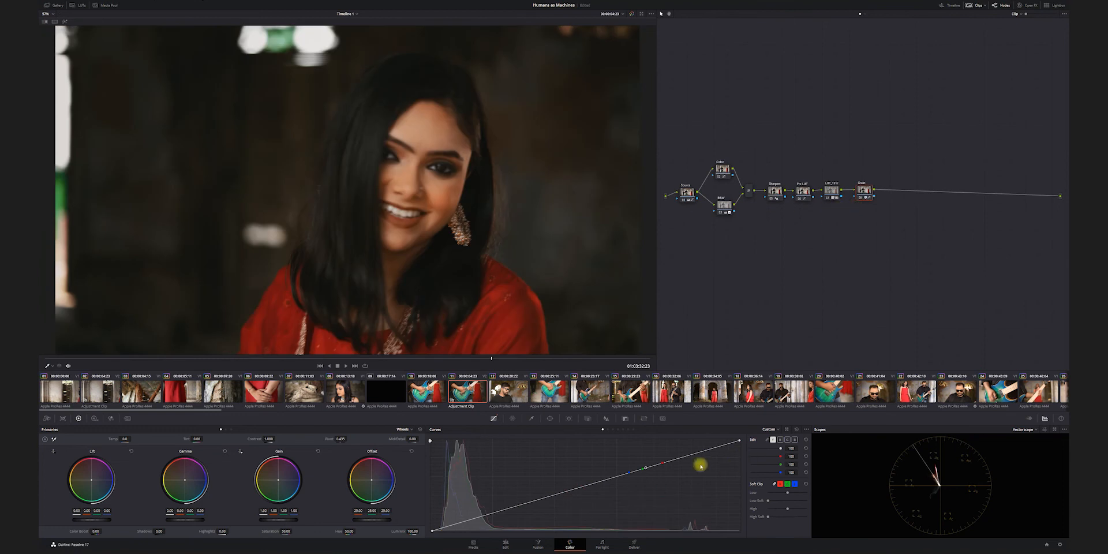
{"action": "left_click", "coordinate": [633, 545]}
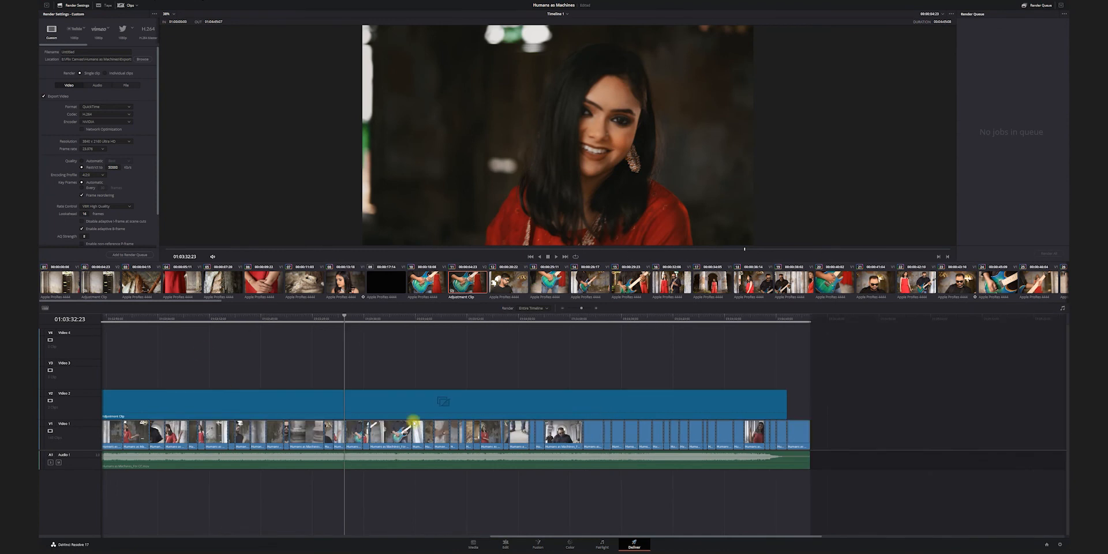